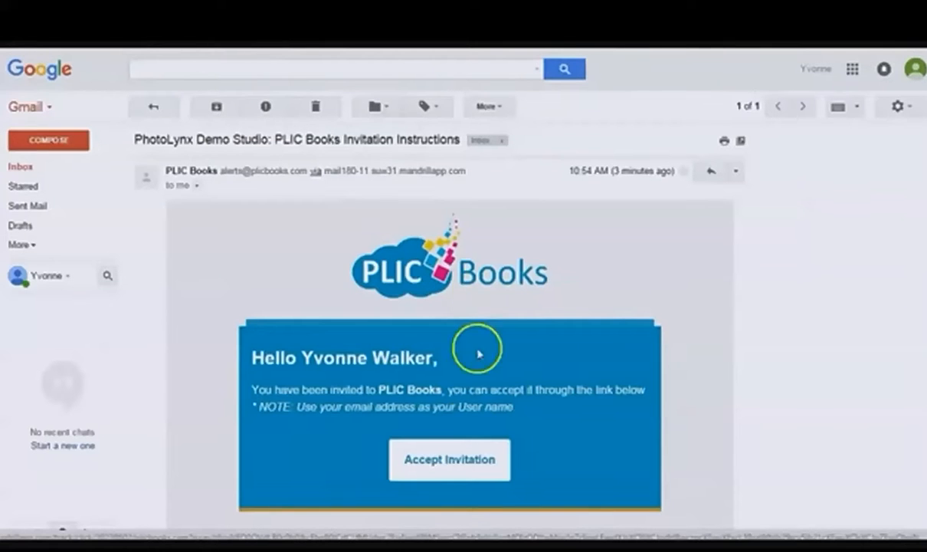
# Step: Accept the PLIC Books invitation, enter and confirm a new account password, and agree to the software license agreement
pyautogui.click(457, 465)
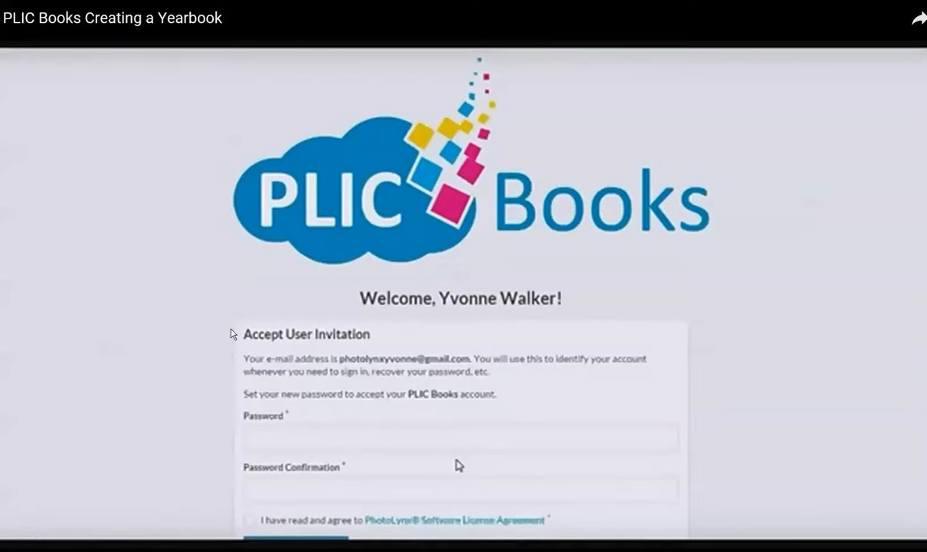
pyautogui.scroll(-1, 458, 465)
pyautogui.click(295, 397)
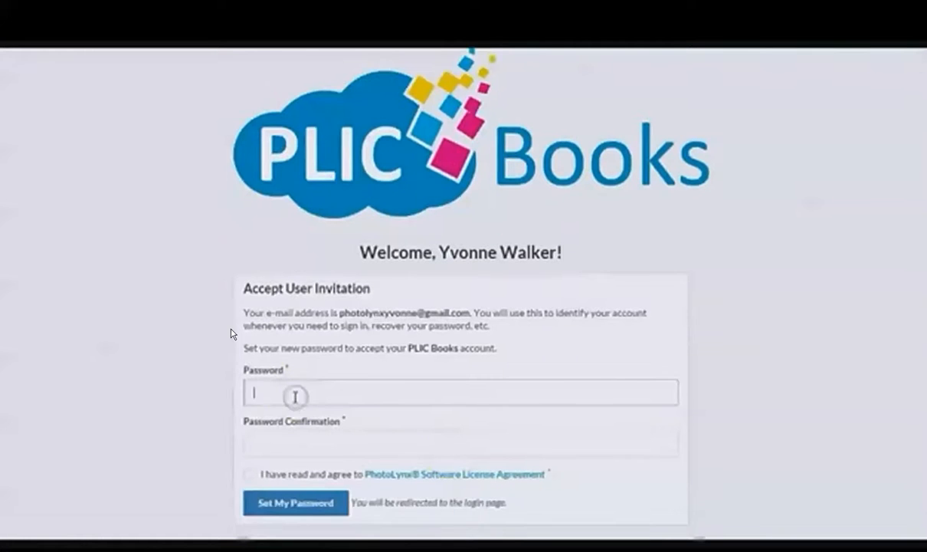
pyautogui.write('••••••••')
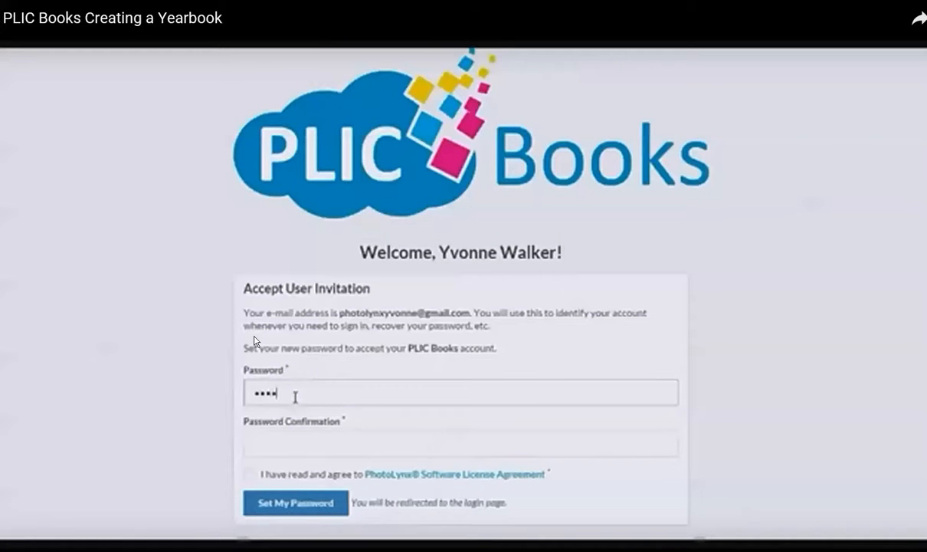
pyautogui.press('Tab')
pyautogui.write('••••••••')
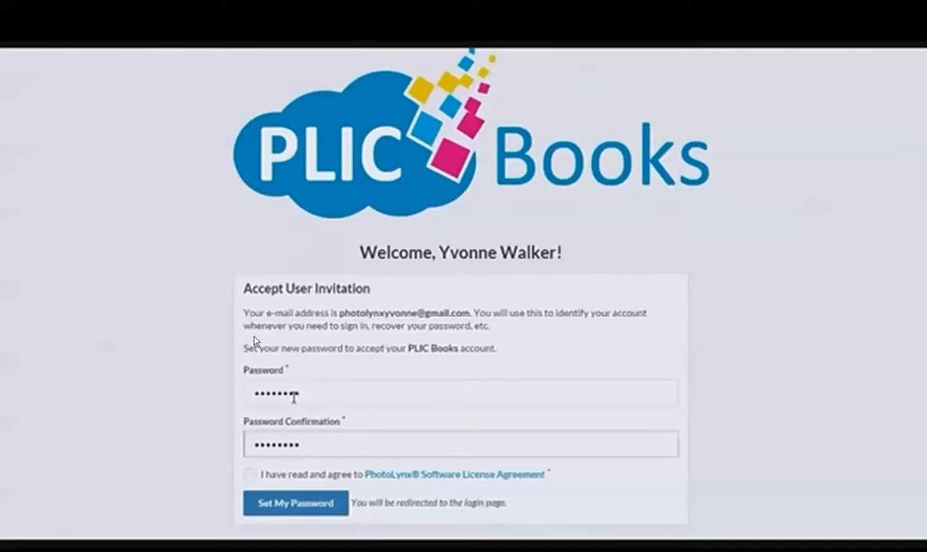
pyautogui.click(251, 475)
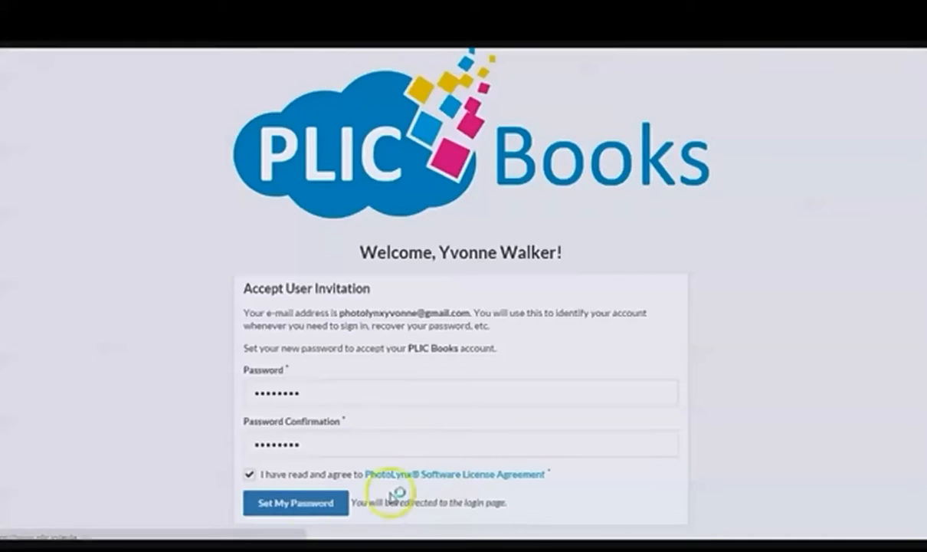
pyautogui.click(306, 512)
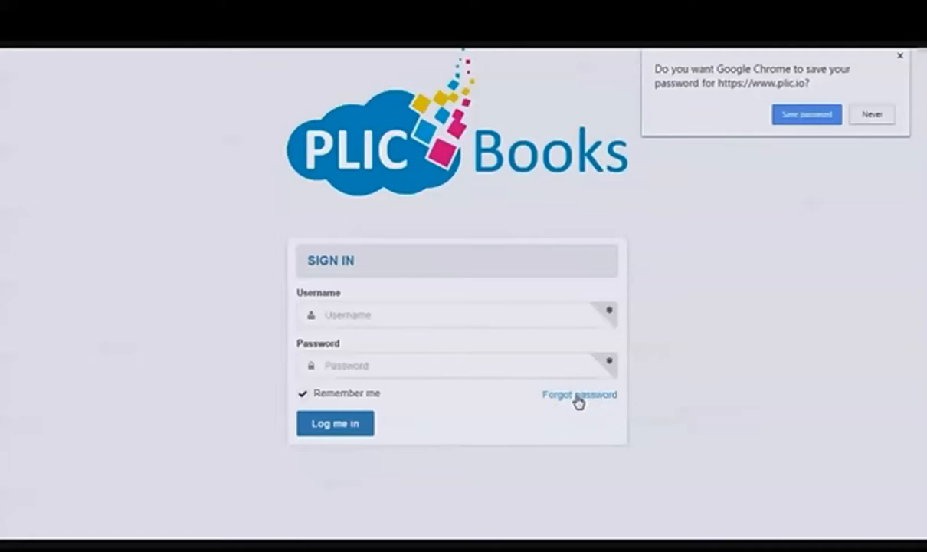
# Step: Sign in to PLIC Books with the account's e-mail address as username and the account password
pyautogui.click(402, 319)
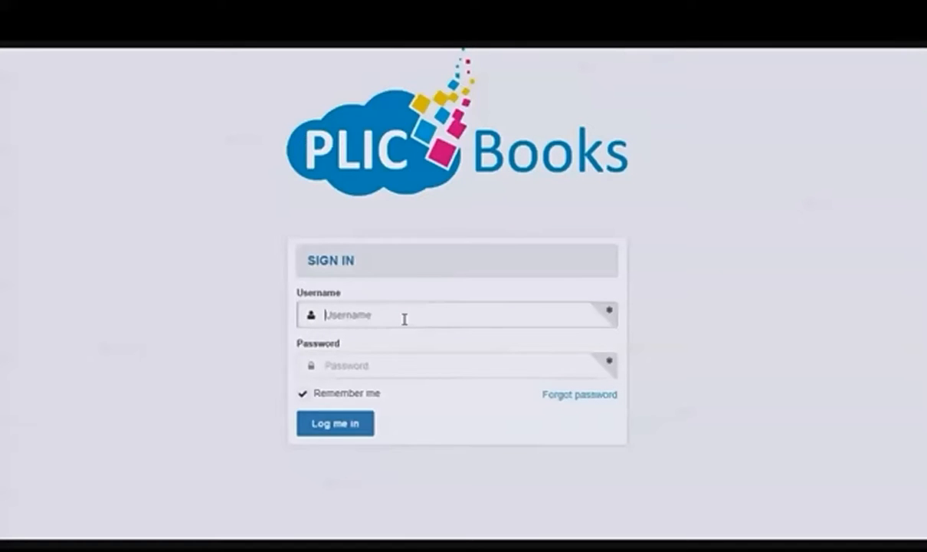
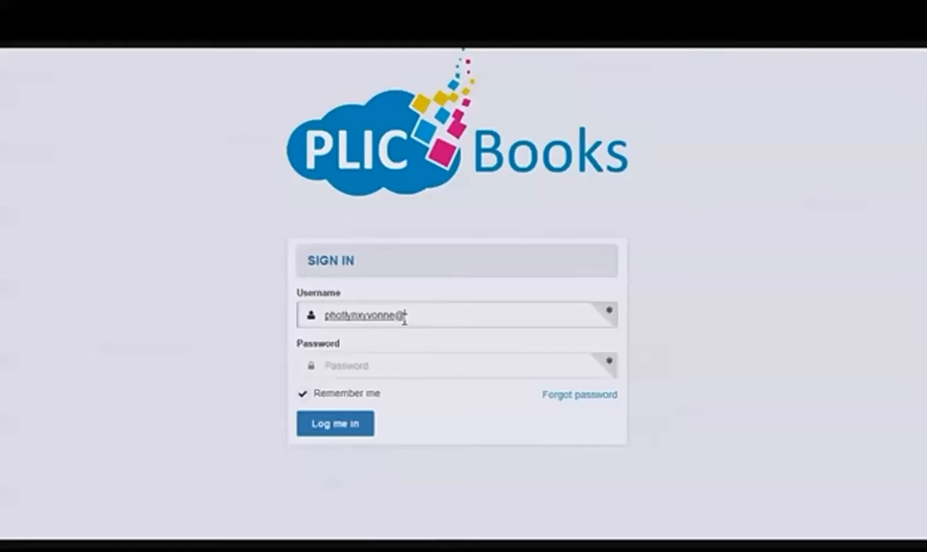
pyautogui.press('Tab')
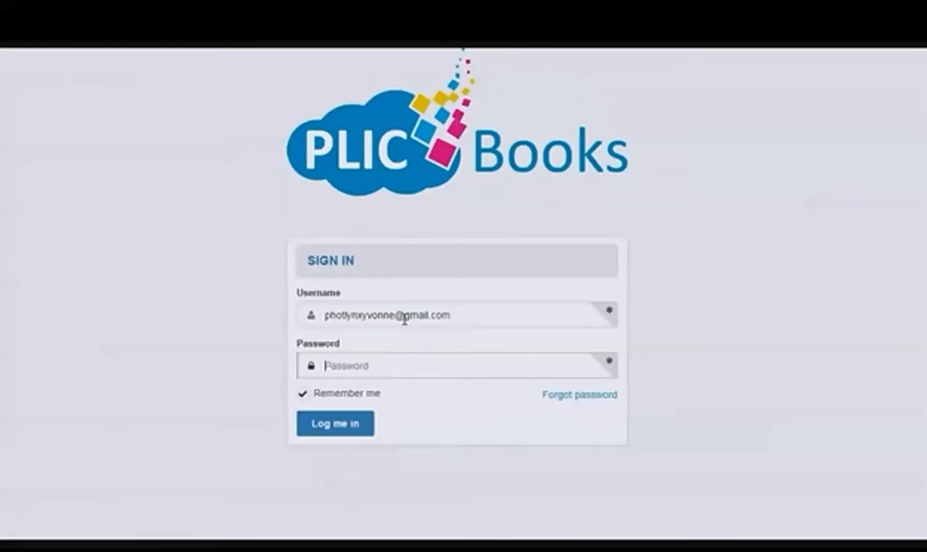
pyautogui.write('••••••••')
pyautogui.click(339, 429)
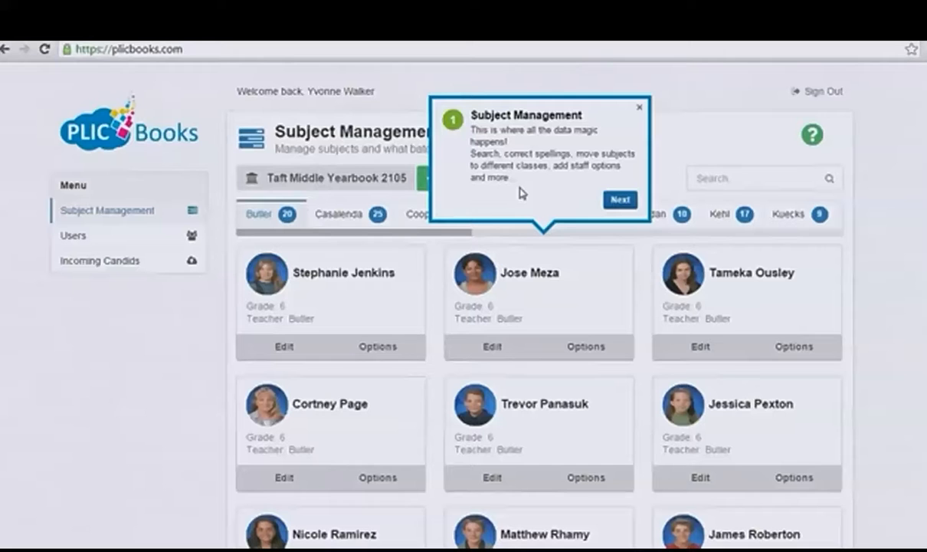
# Step: Read through the six-part Subject Management guided tour and finish it
pyautogui.click(619, 201)
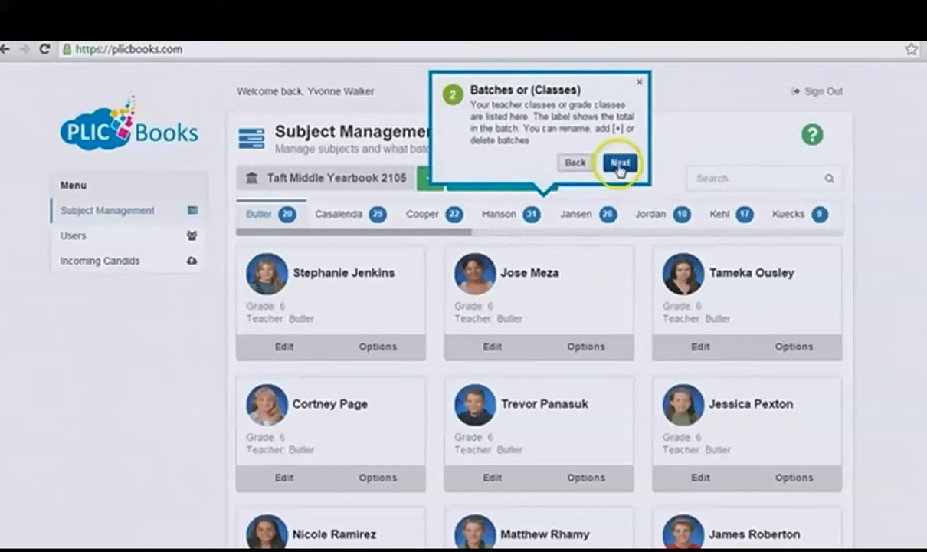
pyautogui.click(619, 164)
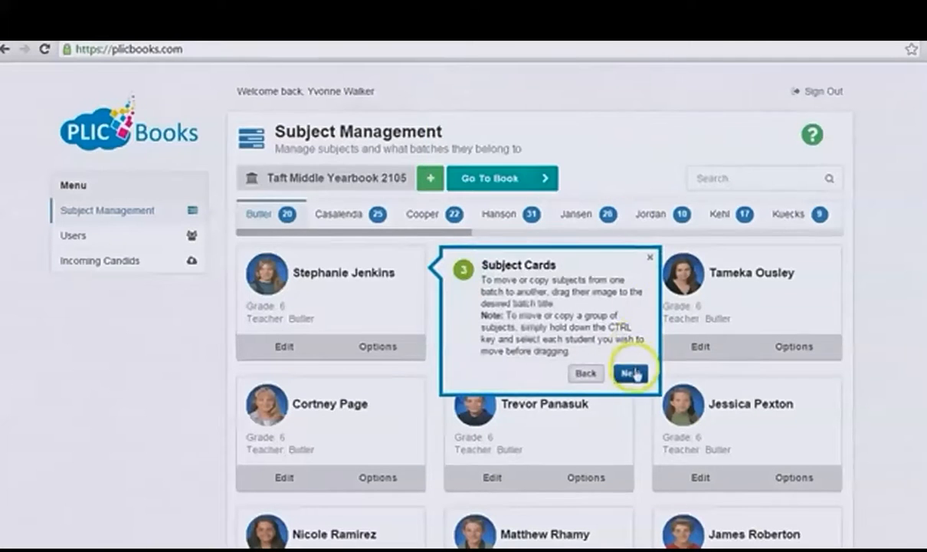
pyautogui.click(630, 371)
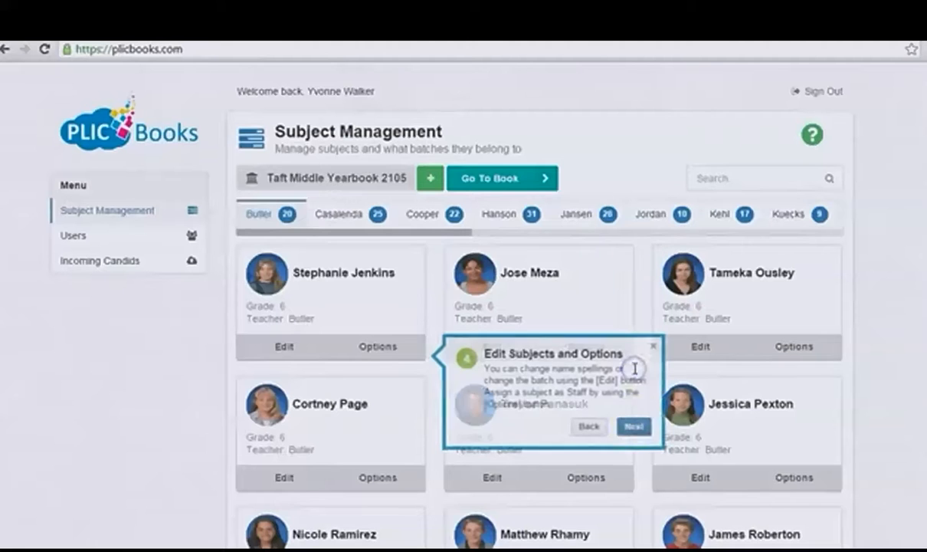
pyautogui.click(631, 426)
pyautogui.click(642, 232)
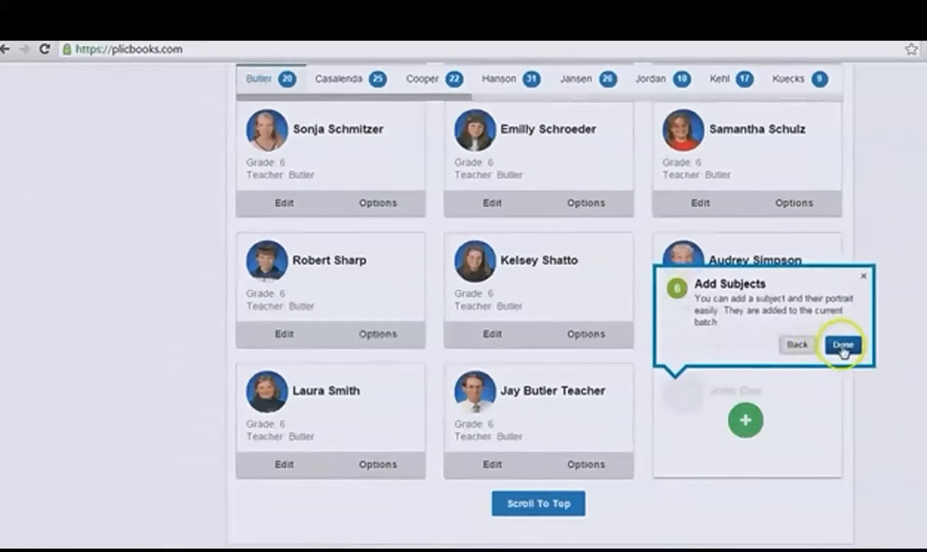
pyautogui.click(844, 347)
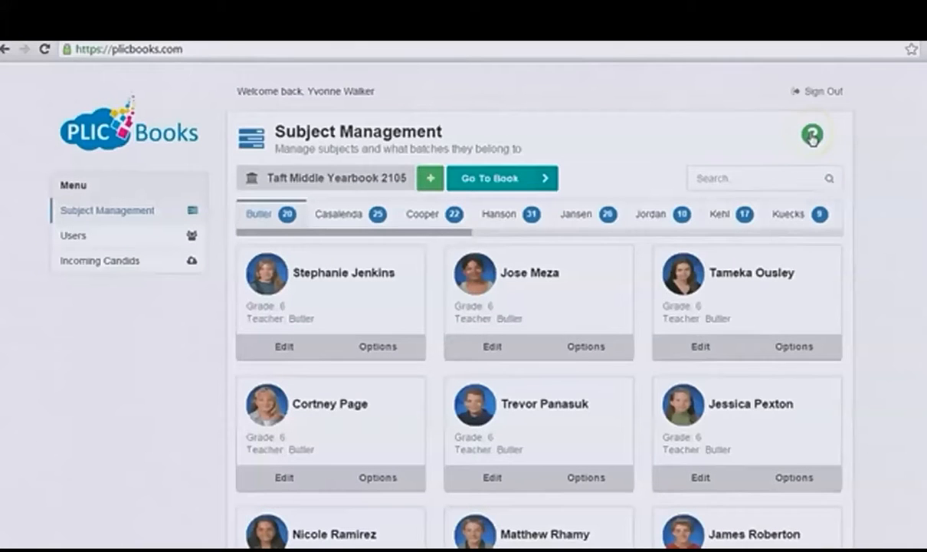
pyautogui.scroll(-1, 686, 310)
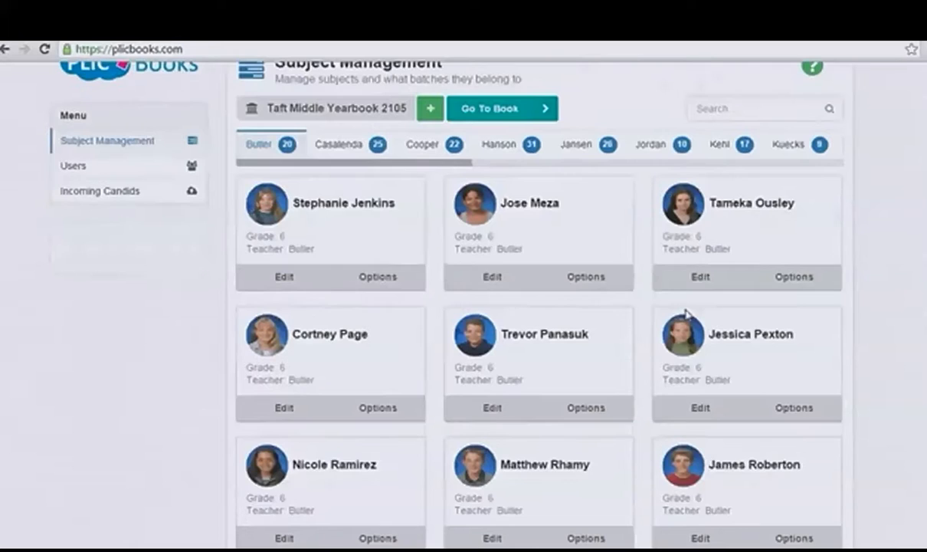
pyautogui.scroll(1, 687, 313)
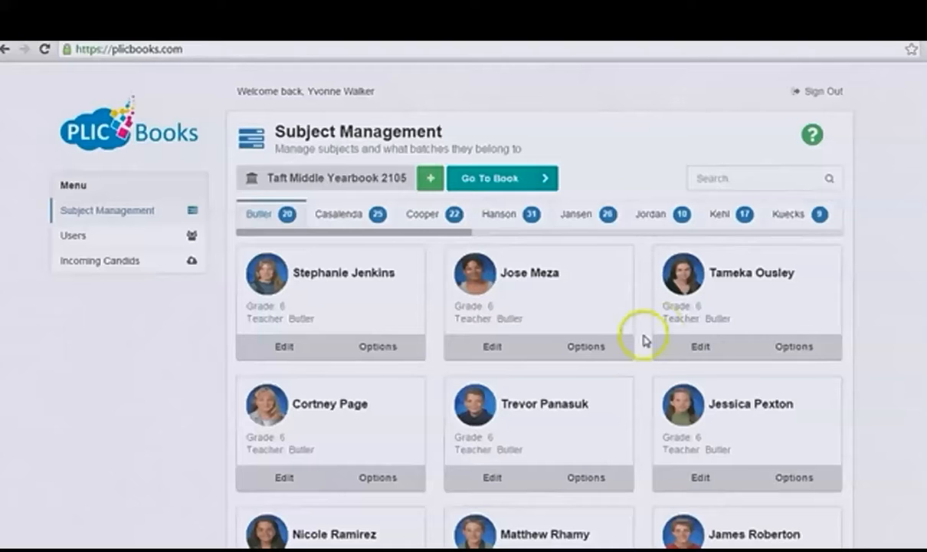
pyautogui.click(274, 180)
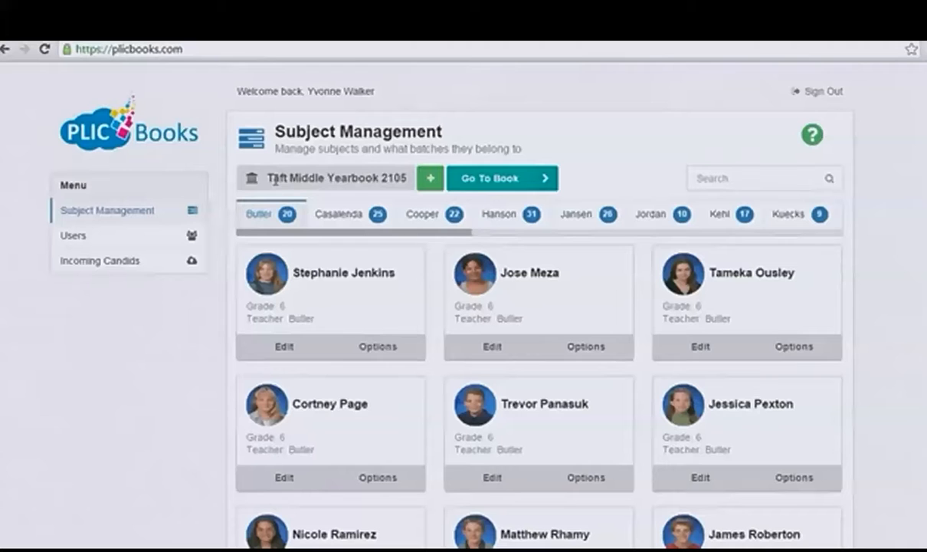
pyautogui.click(275, 181)
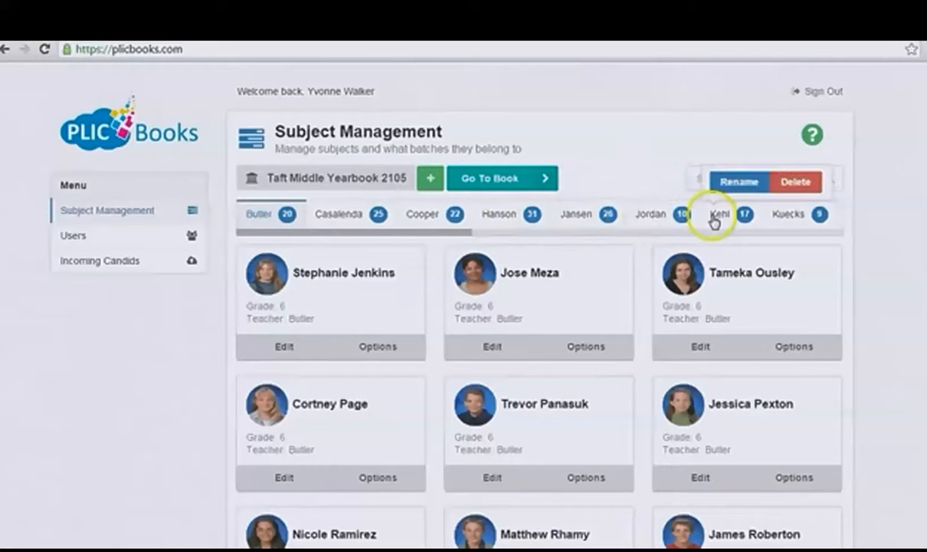
# Step: Open the rename dialog for the seventh batch and close it without changing the name
pyautogui.click(734, 185)
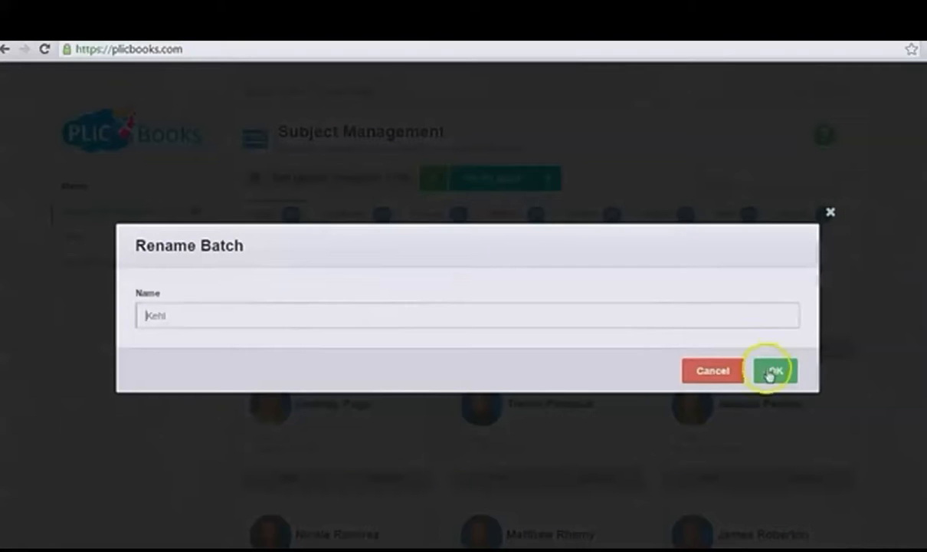
pyautogui.click(773, 372)
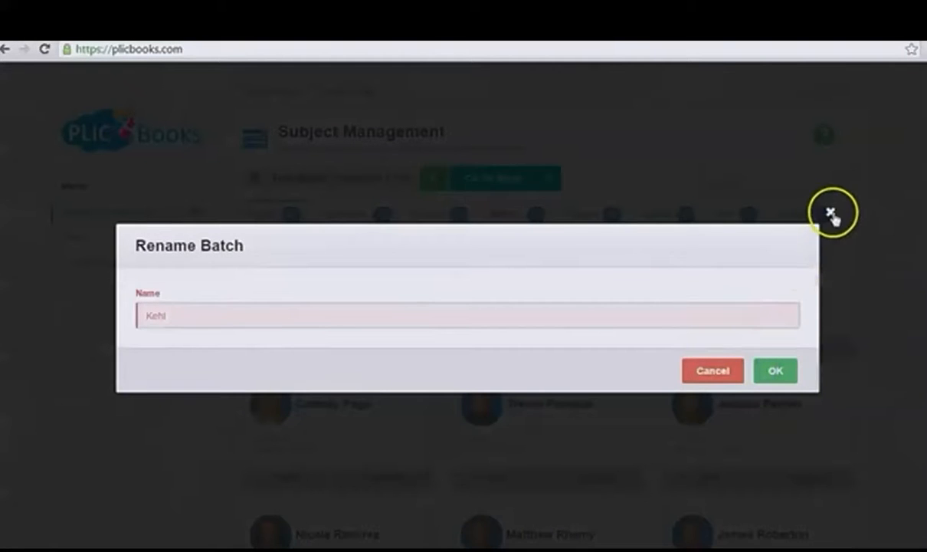
pyautogui.click(833, 215)
pyautogui.click(734, 214)
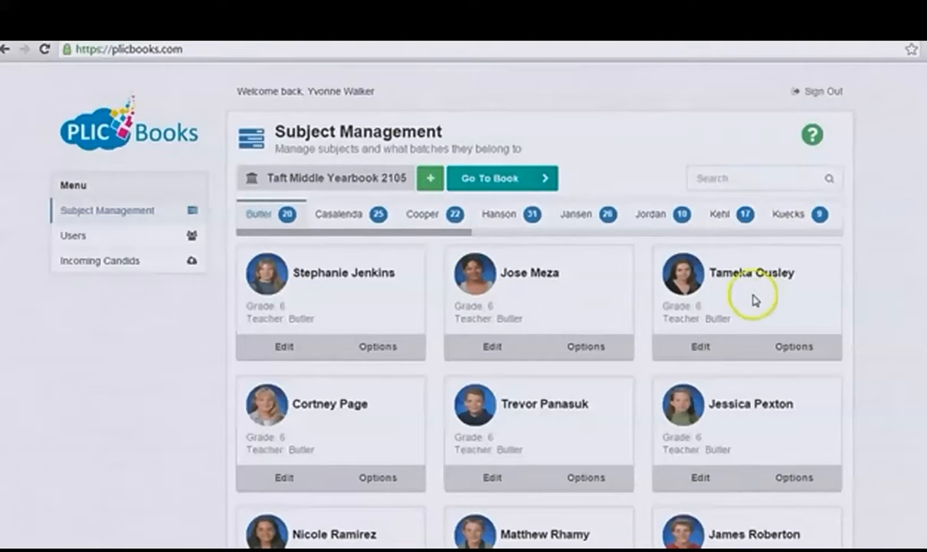
# Step: Try to transfer the first subject card to the second batch, dismissing the choice between Move and Copy
pyautogui.moveTo(427, 238); pyautogui.dragTo(408, 244)
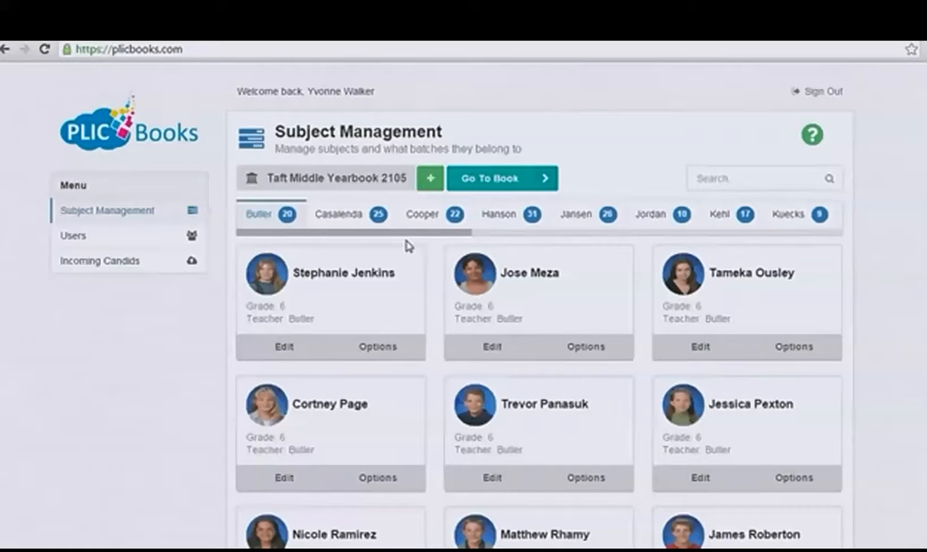
pyautogui.rightClick(340, 219)
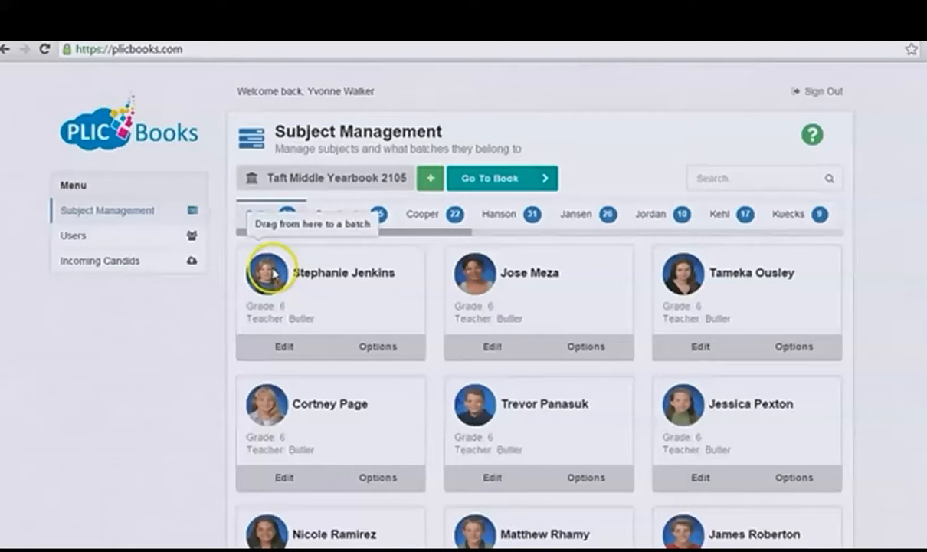
pyautogui.moveTo(272, 272); pyautogui.dragTo(354, 209)
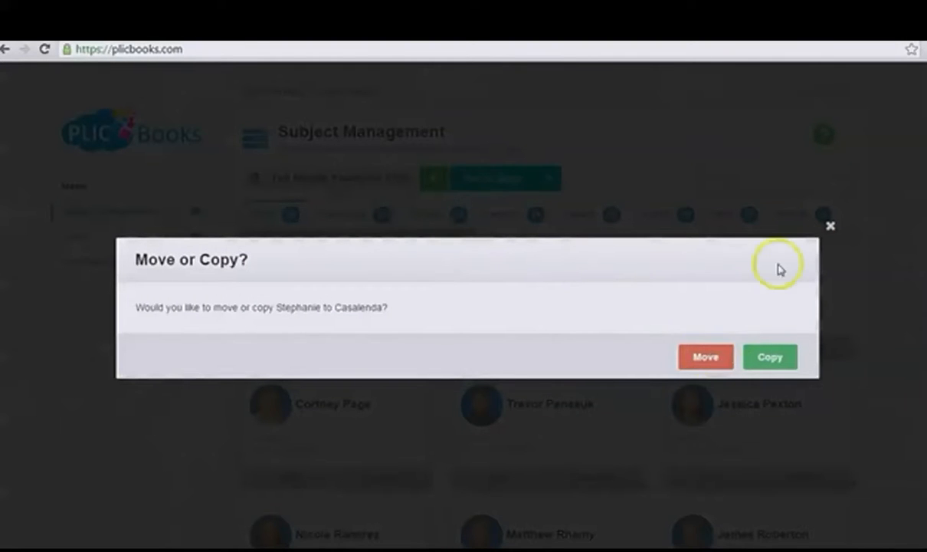
pyautogui.click(830, 226)
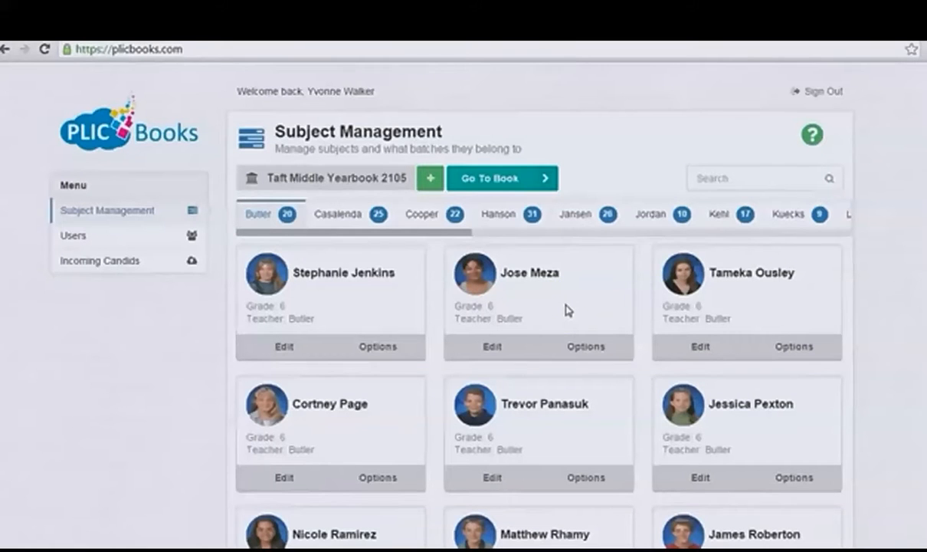
# Step: Examine the first subject's name, grade and teacher fields and the staff options, cancelling both without changes
pyautogui.click(283, 347)
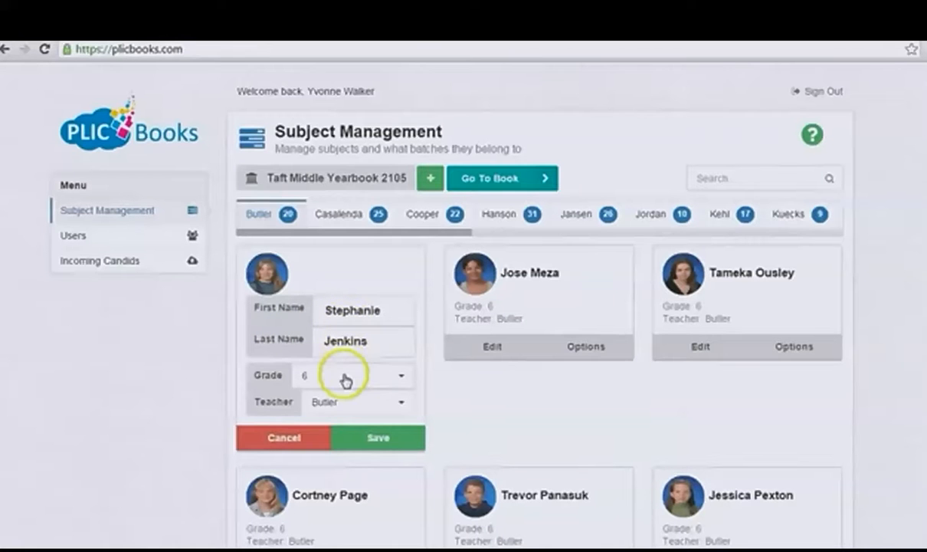
pyautogui.click(296, 437)
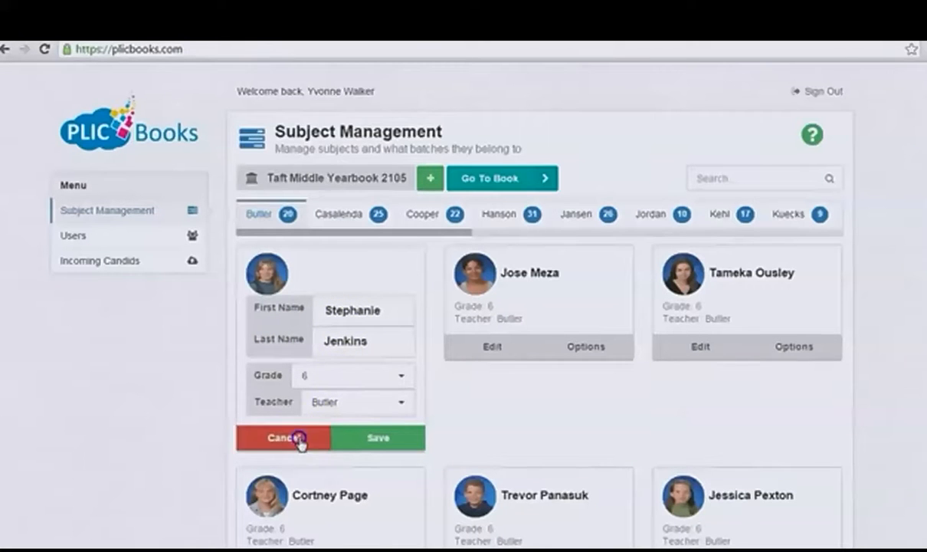
pyautogui.click(378, 348)
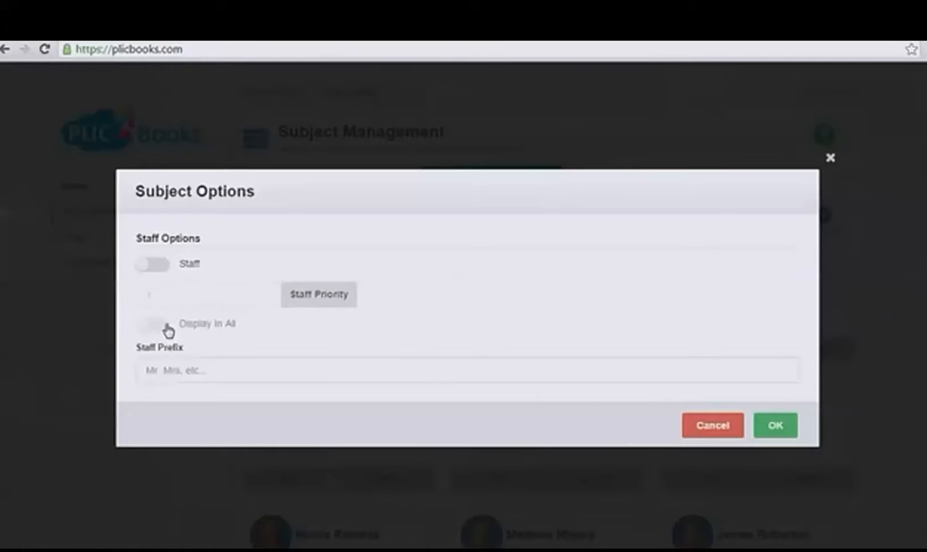
pyautogui.click(173, 374)
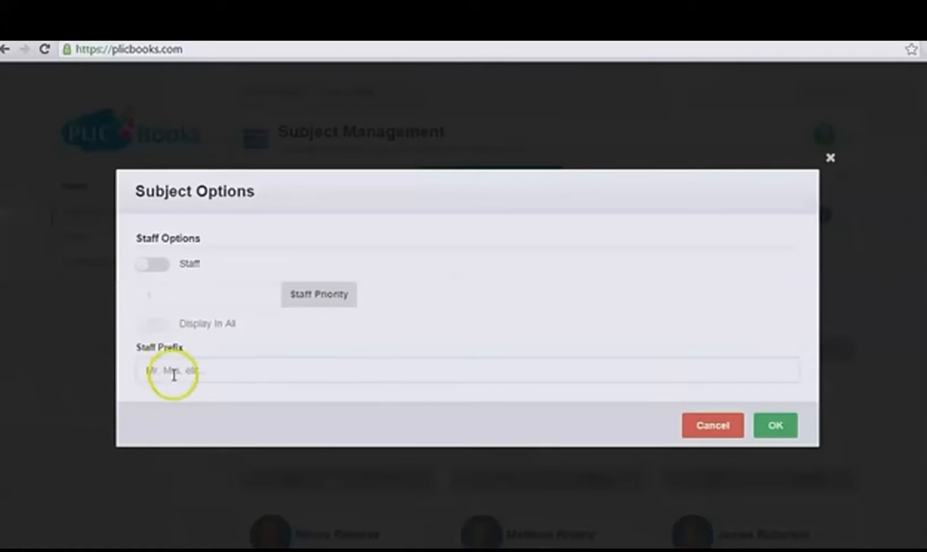
pyautogui.click(709, 426)
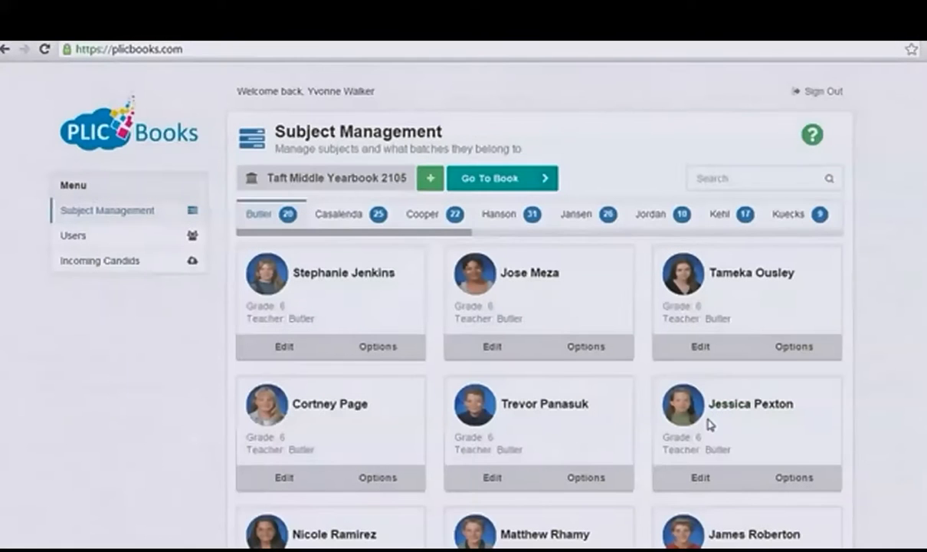
pyautogui.click(696, 328)
# Step: Open the Create Batch dialog to view its name field and close it without creating a batch
pyautogui.moveTo(576, 223)
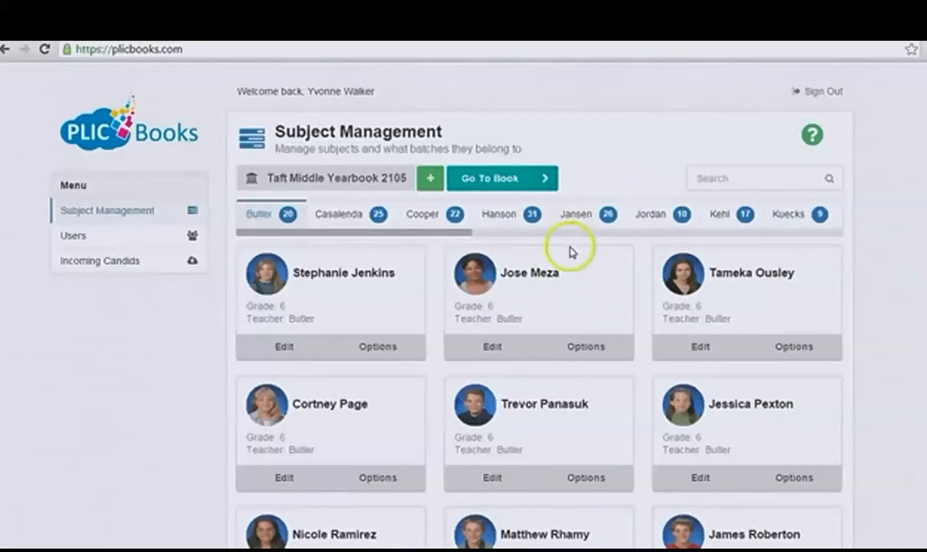
pyautogui.click(432, 181)
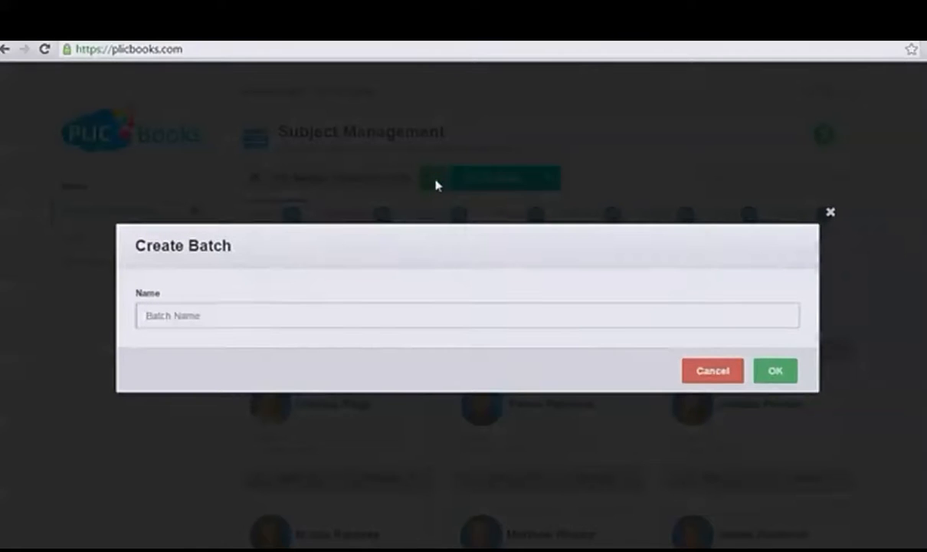
pyautogui.click(830, 211)
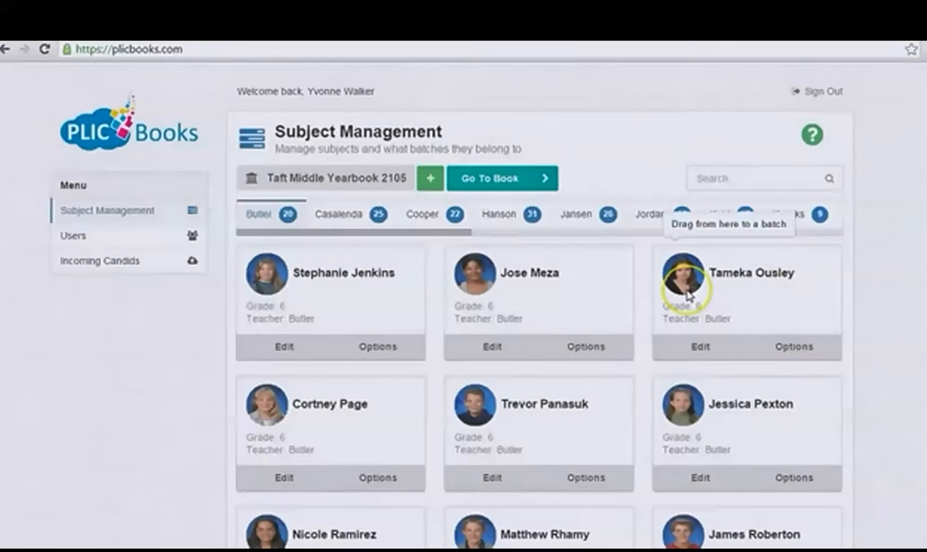
pyautogui.moveTo(688, 295); pyautogui.dragTo(583, 241)
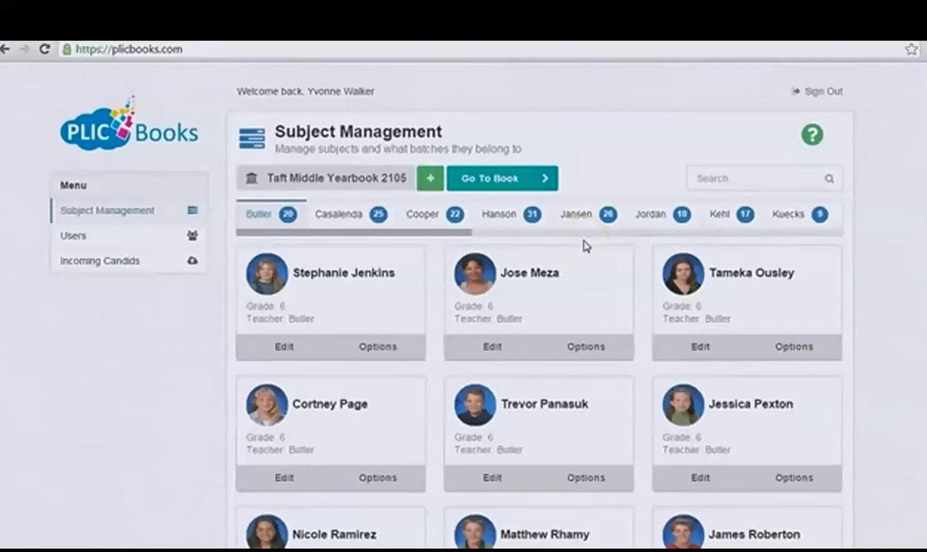
# Step: Open the blank new-subject form at the end of the first batch to view its fields, and cancel it
pyautogui.scroll(-9, 584, 253)
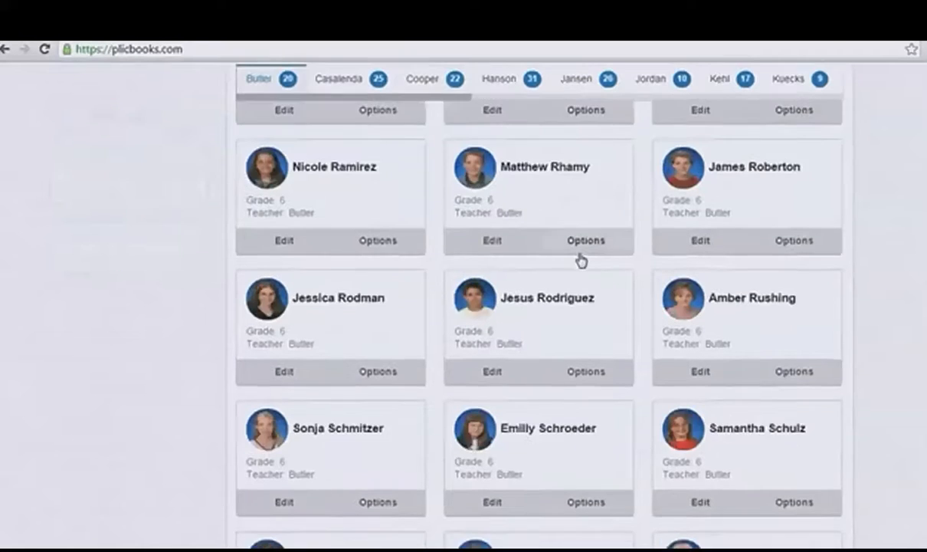
pyautogui.click(667, 396)
pyautogui.click(747, 419)
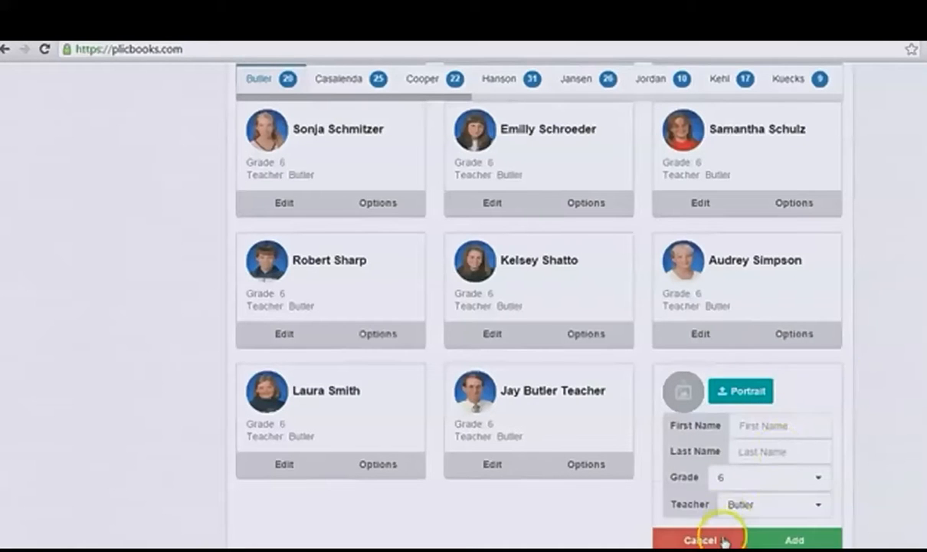
pyautogui.click(699, 540)
pyautogui.scroll(8, 755, 368)
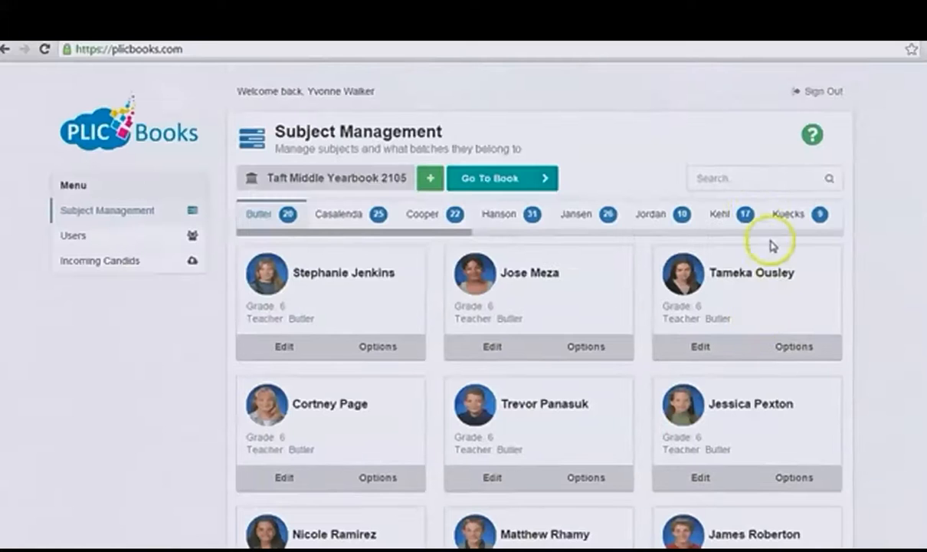
# Step: Search the yearbook's subjects by last name
pyautogui.click(705, 177)
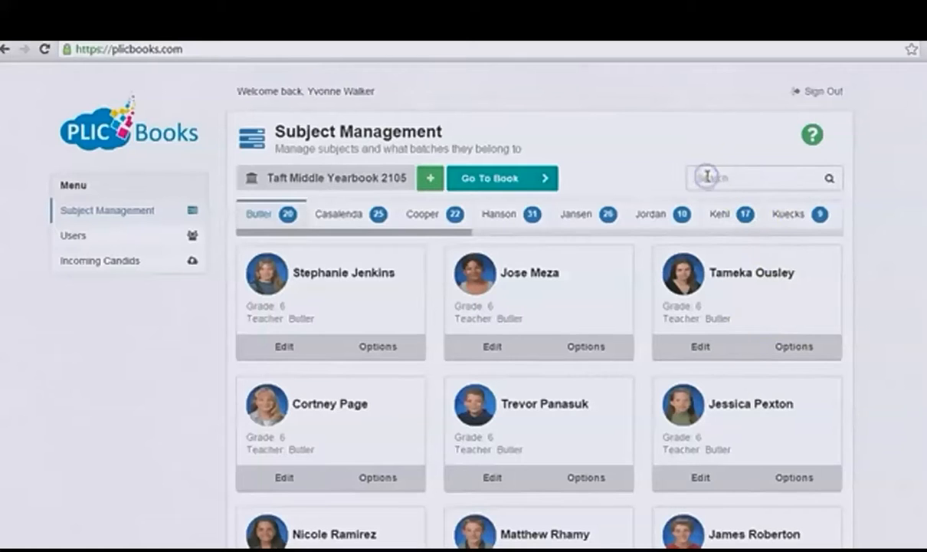
pyautogui.write('smith')
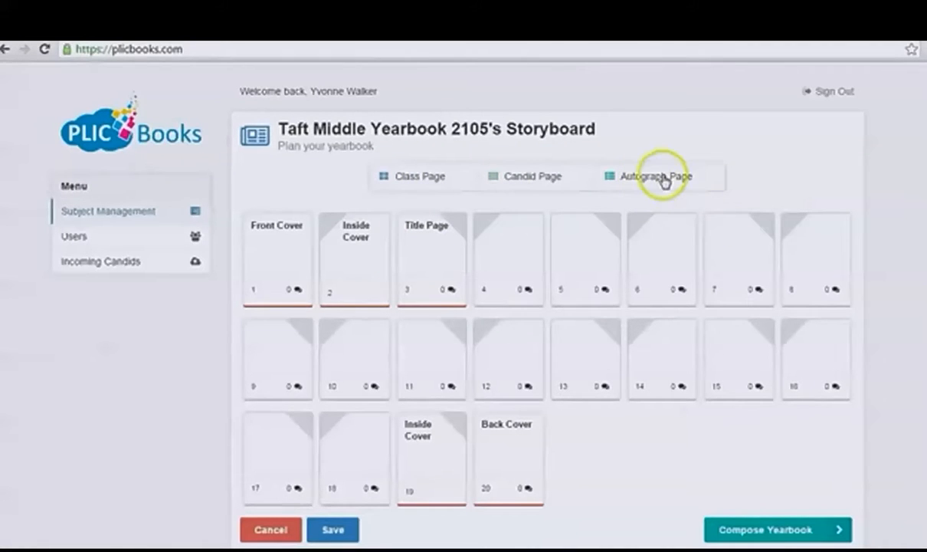
# Step: Place an Autograph Page on page 4 of the yearbook storyboard
pyautogui.moveTo(664, 179); pyautogui.dragTo(518, 255)
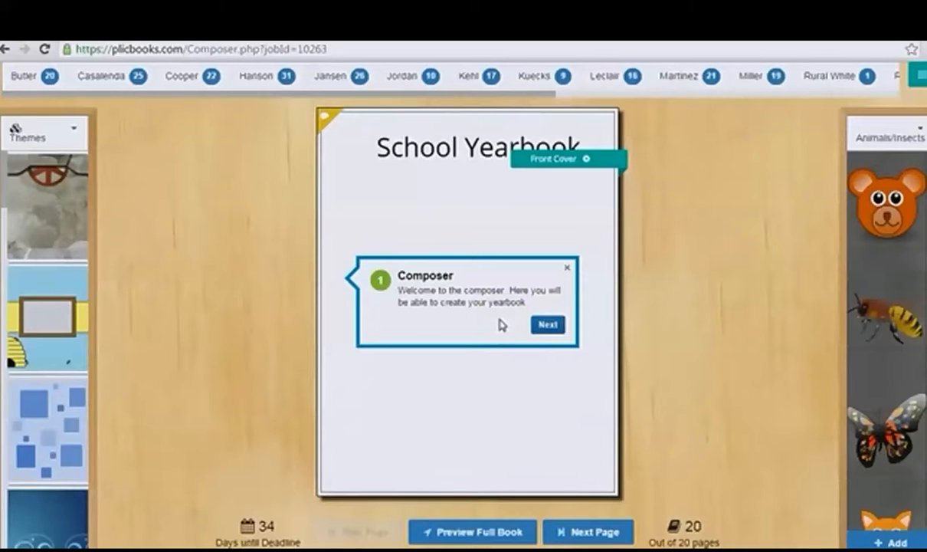
# Step: Go through the composer's introductory tour, from its welcome through themes, batches, class layouts and candids to the page buttons, and finish it
pyautogui.click(511, 327)
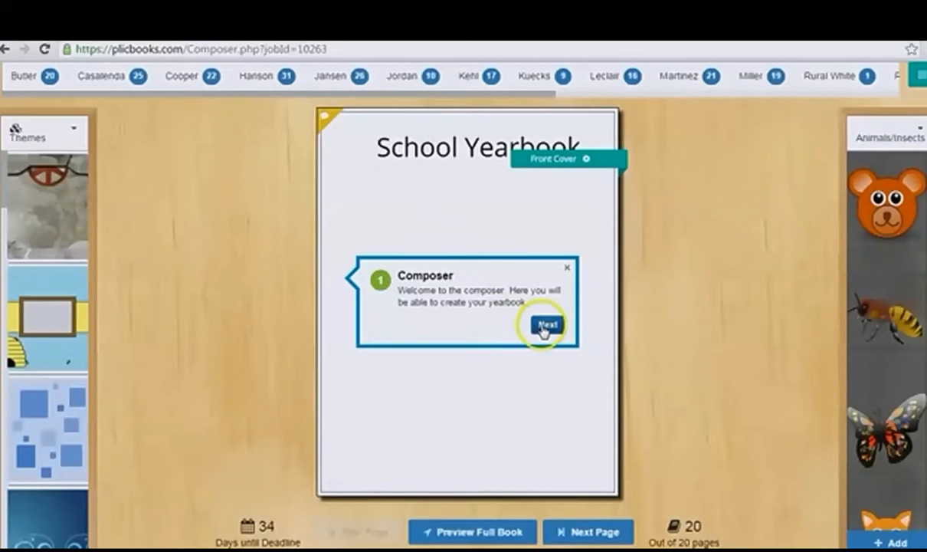
pyautogui.click(544, 326)
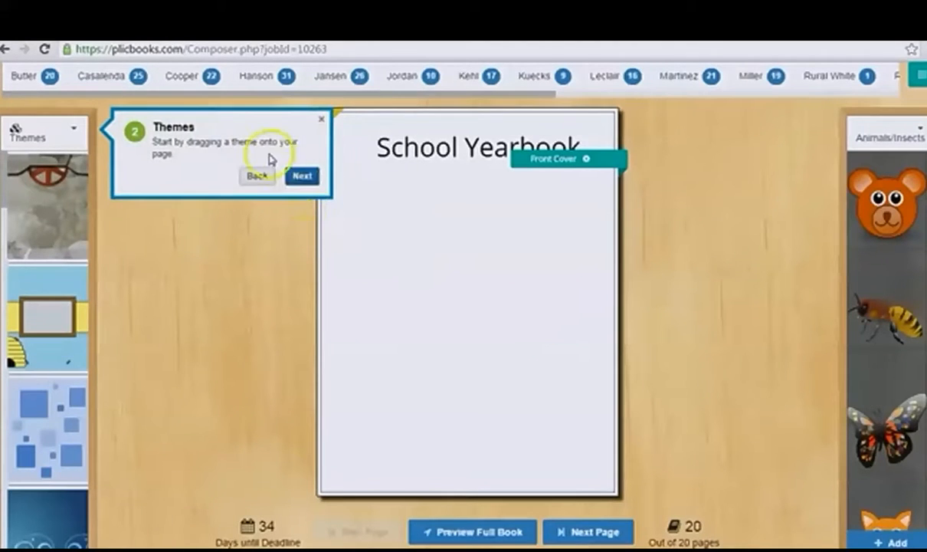
pyautogui.click(301, 176)
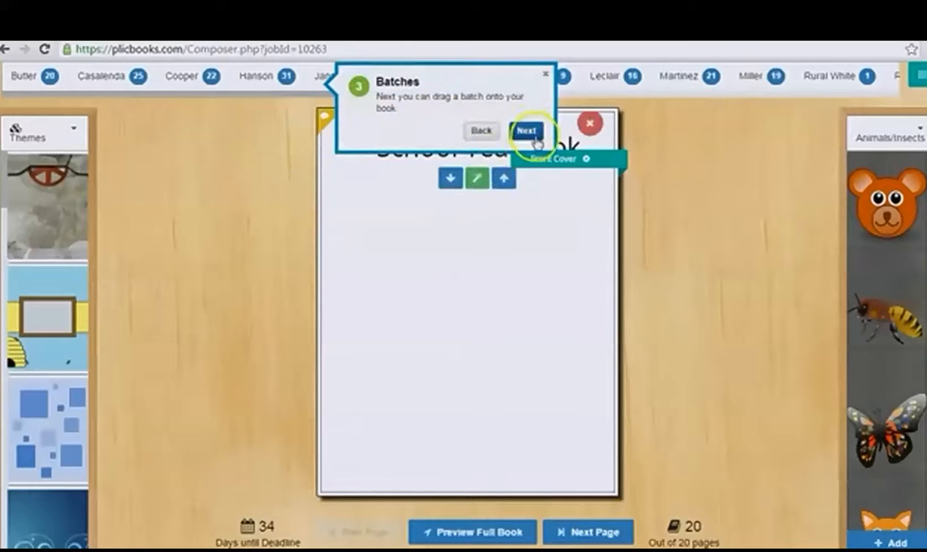
pyautogui.click(529, 130)
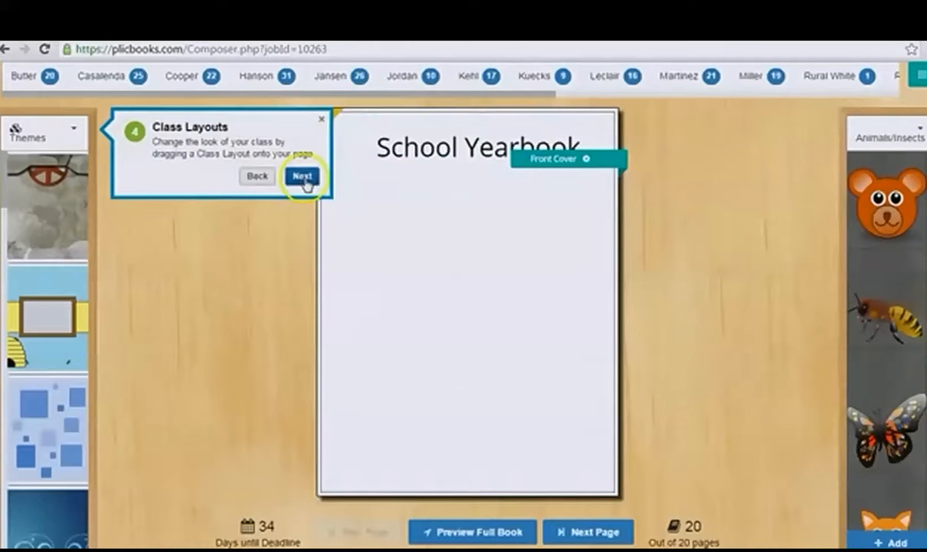
pyautogui.click(304, 178)
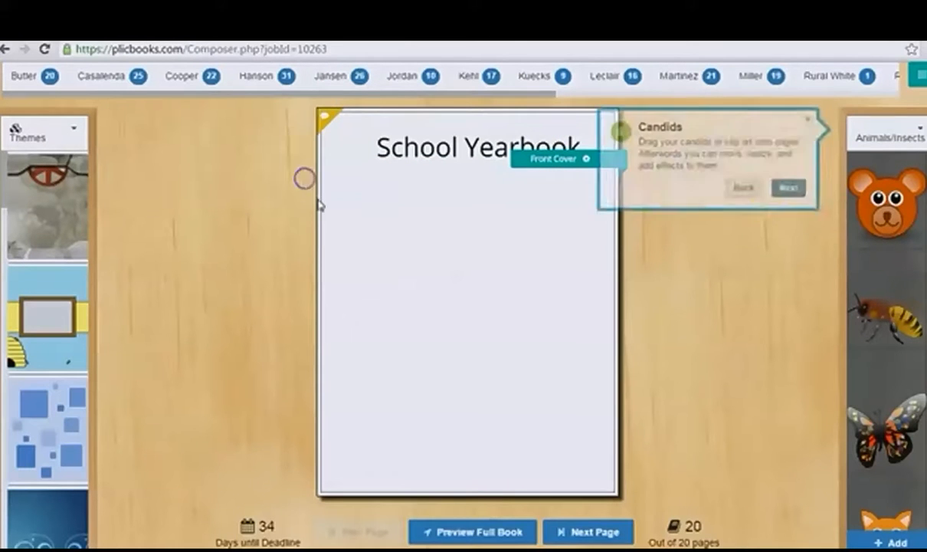
pyautogui.click(793, 187)
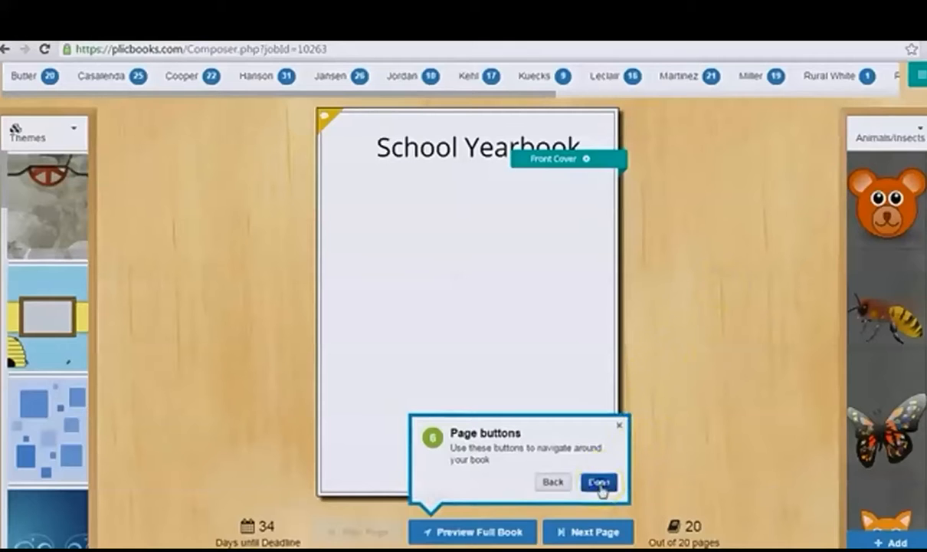
pyautogui.click(599, 481)
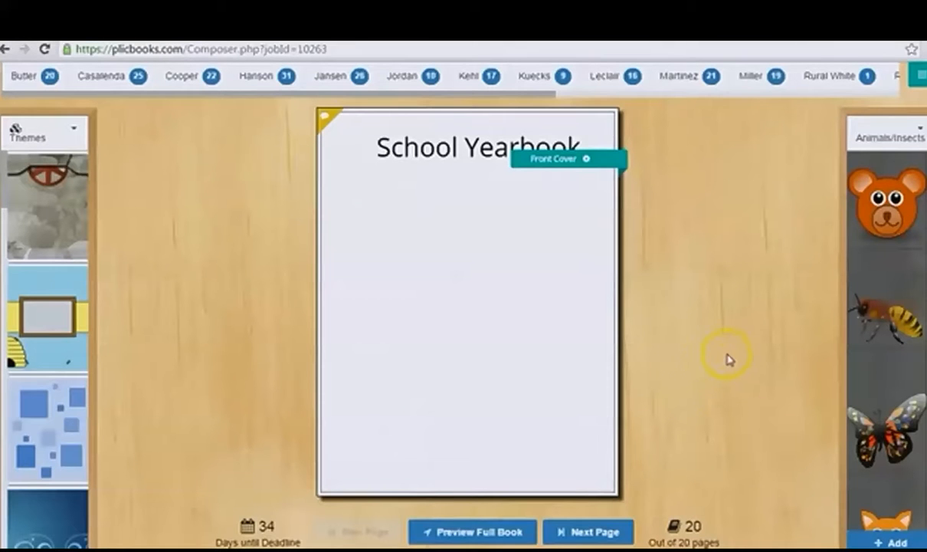
# Step: Examine the composer's actions menu and the categories available alongside Themes, closing both without choosing anything
pyautogui.click(920, 80)
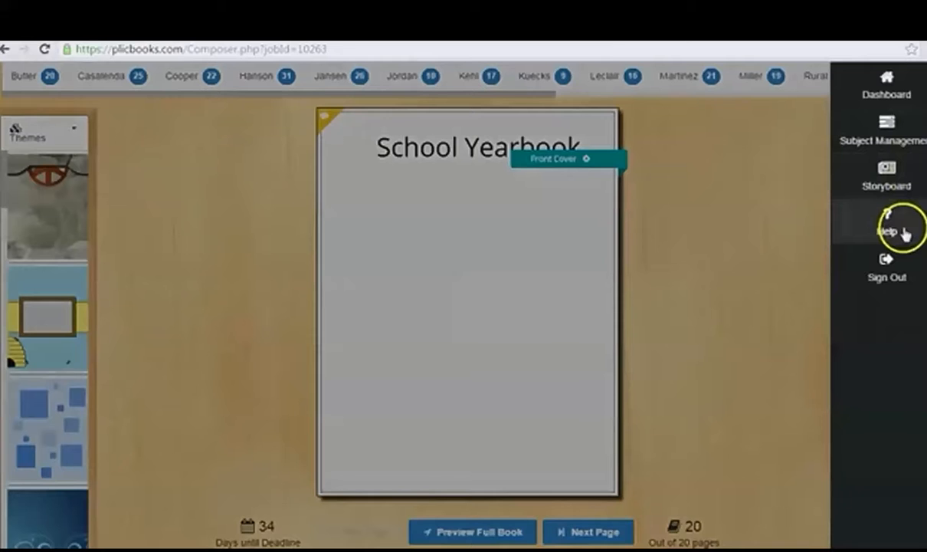
pyautogui.click(59, 157)
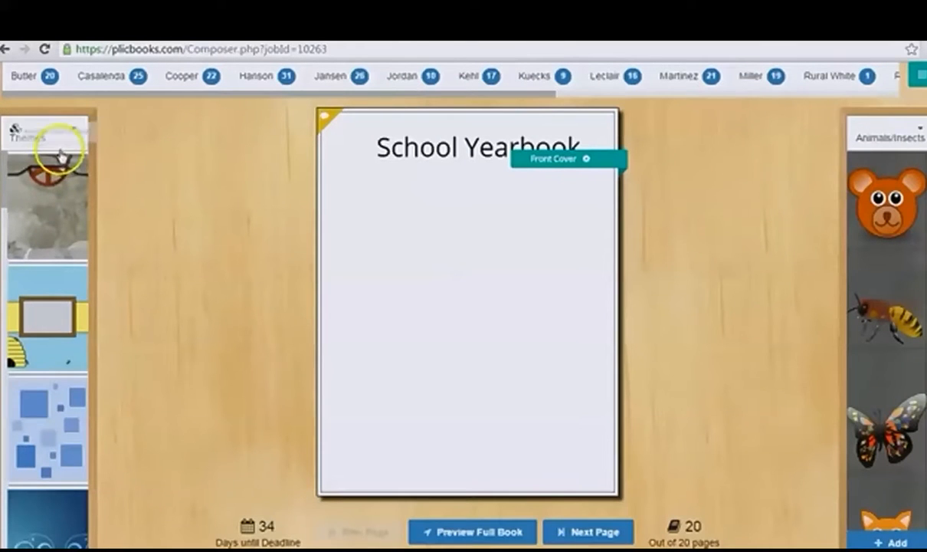
pyautogui.click(61, 146)
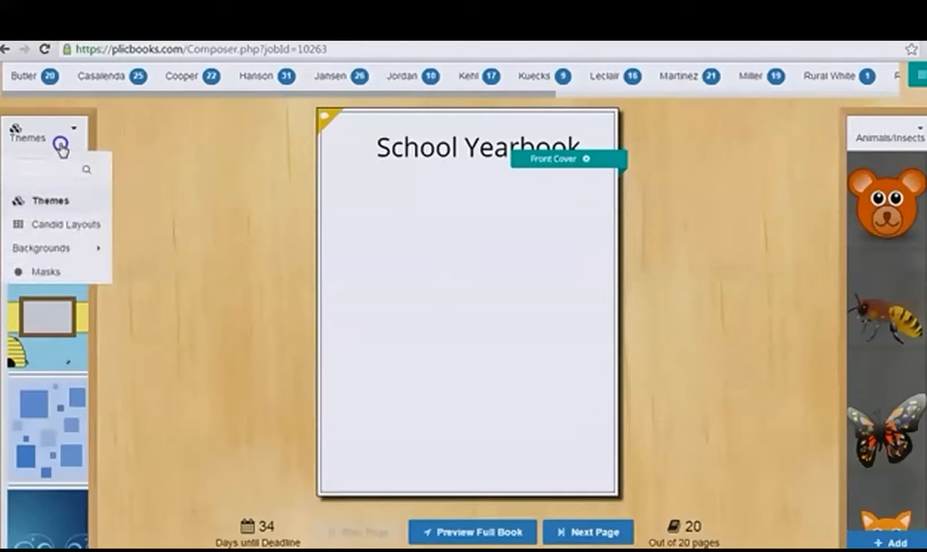
pyautogui.click(62, 146)
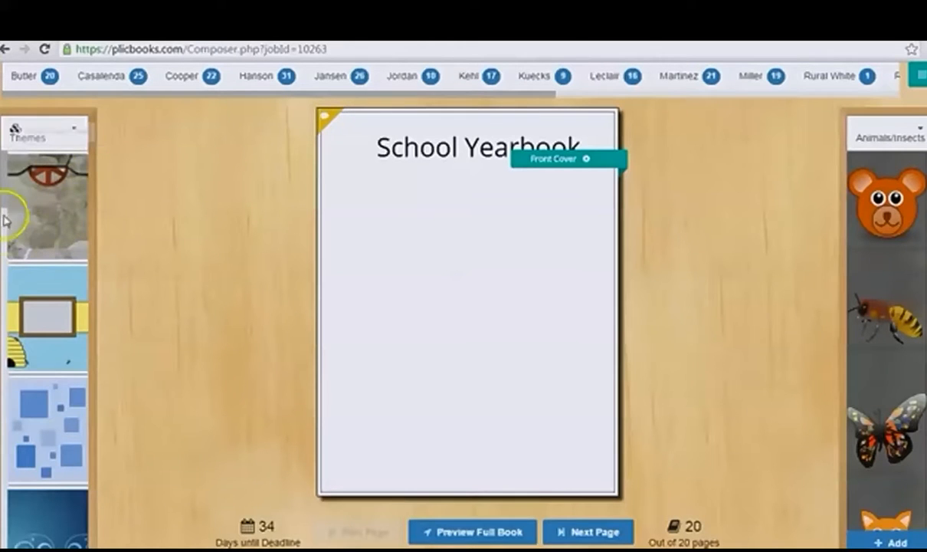
# Step: Apply the Building a Foundation handprint theme to the front cover
pyautogui.moveTo(2, 206); pyautogui.dragTo(12, 256)
pyautogui.click(37, 222)
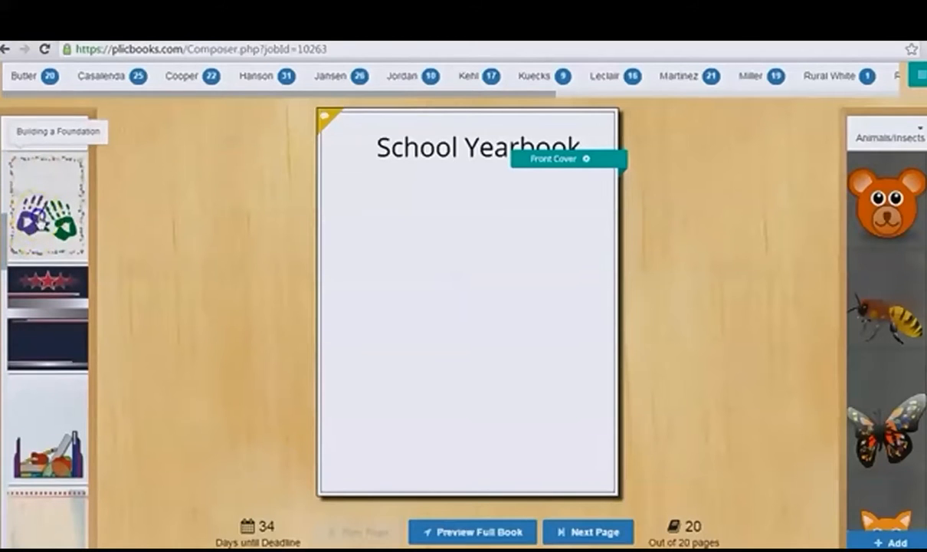
pyautogui.moveTo(37, 220); pyautogui.dragTo(424, 274)
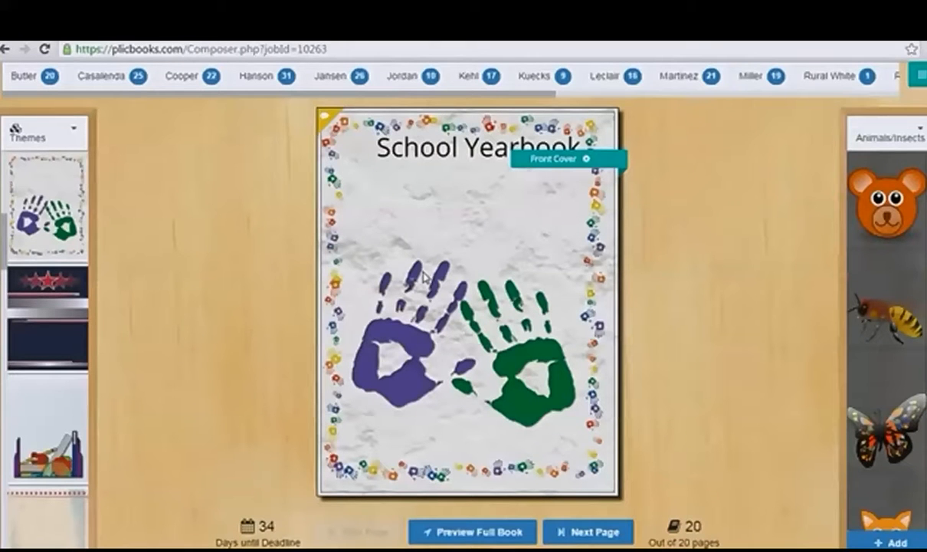
pyautogui.click(706, 251)
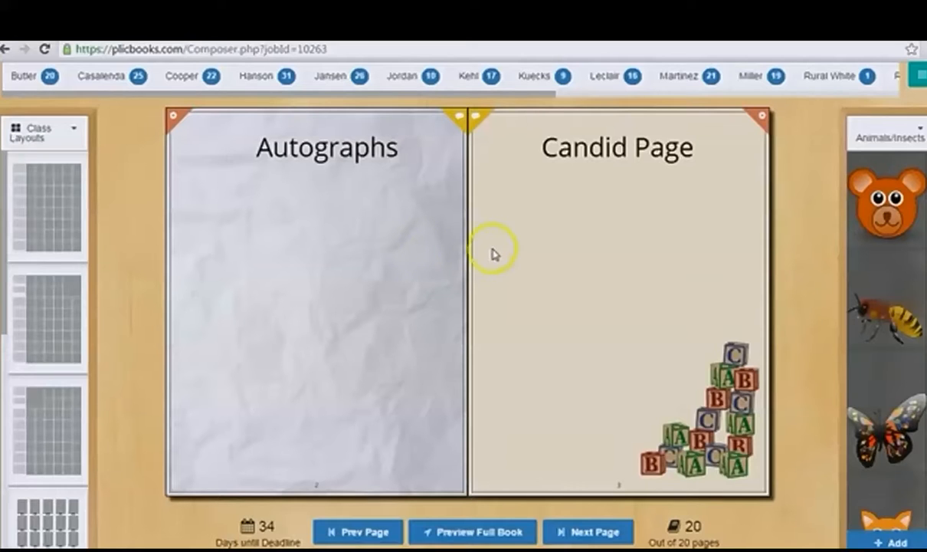
# Step: Browse the Grays backgrounds and apply the light gray one with circles to the Autographs page
pyautogui.click(74, 128)
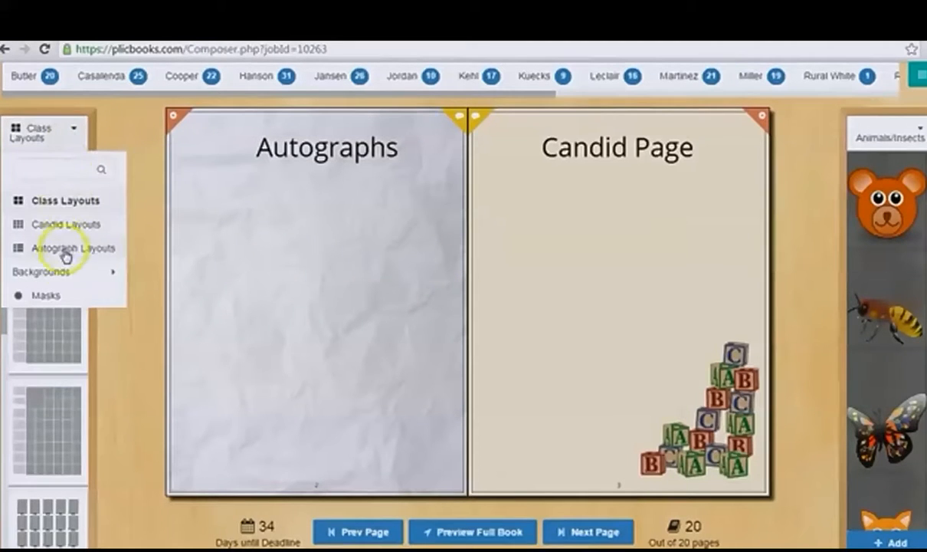
pyautogui.moveTo(61, 273)
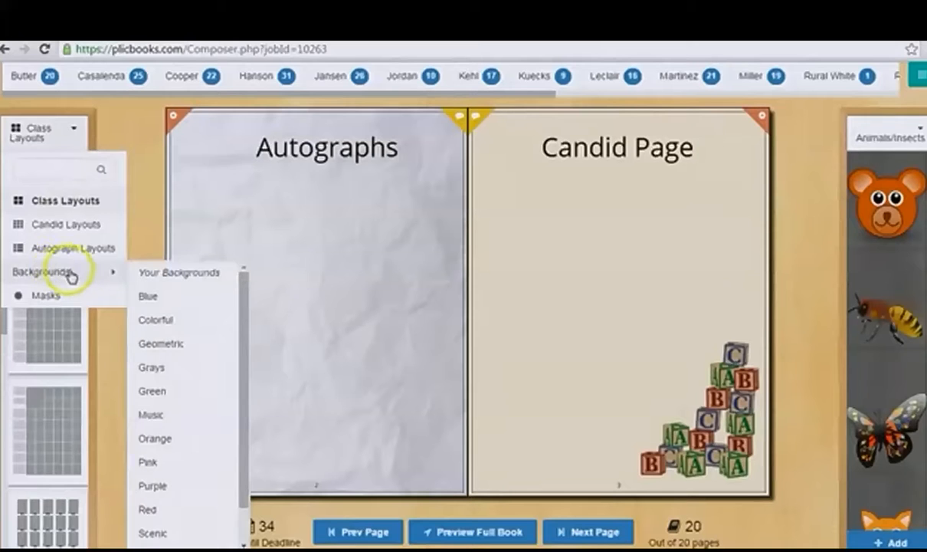
pyautogui.click(165, 367)
pyautogui.moveTo(59, 408); pyautogui.dragTo(334, 310)
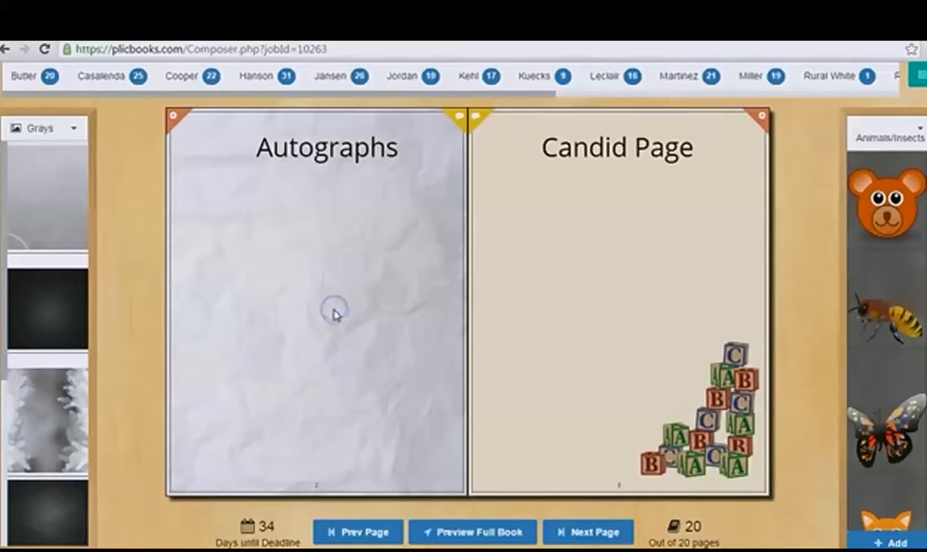
pyautogui.moveTo(91, 203); pyautogui.dragTo(281, 248)
pyautogui.moveTo(65, 316); pyautogui.dragTo(317, 271)
pyautogui.moveTo(77, 207); pyautogui.dragTo(311, 245)
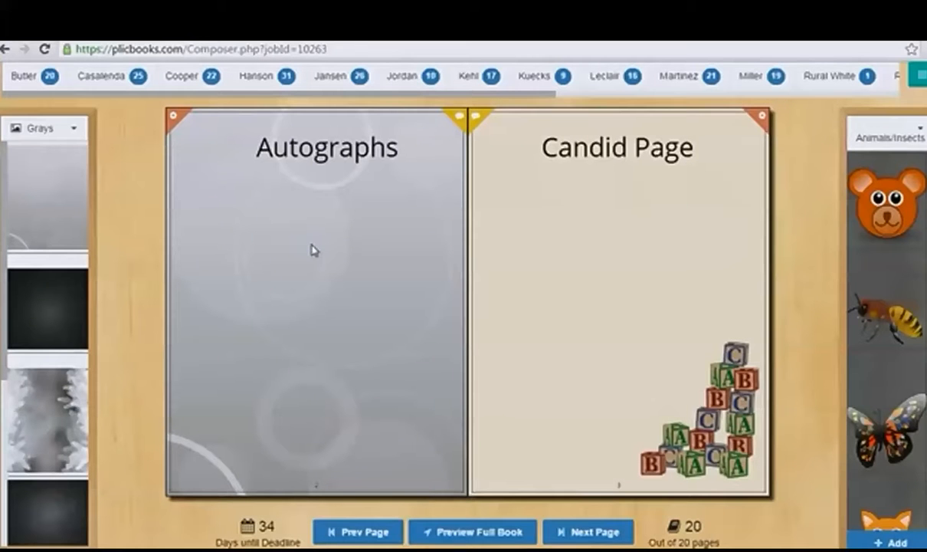
# Step: Try 75% opacity and horizontal and vertical flips in the Autographs page's background settings, and cancel the changes
pyautogui.click(175, 127)
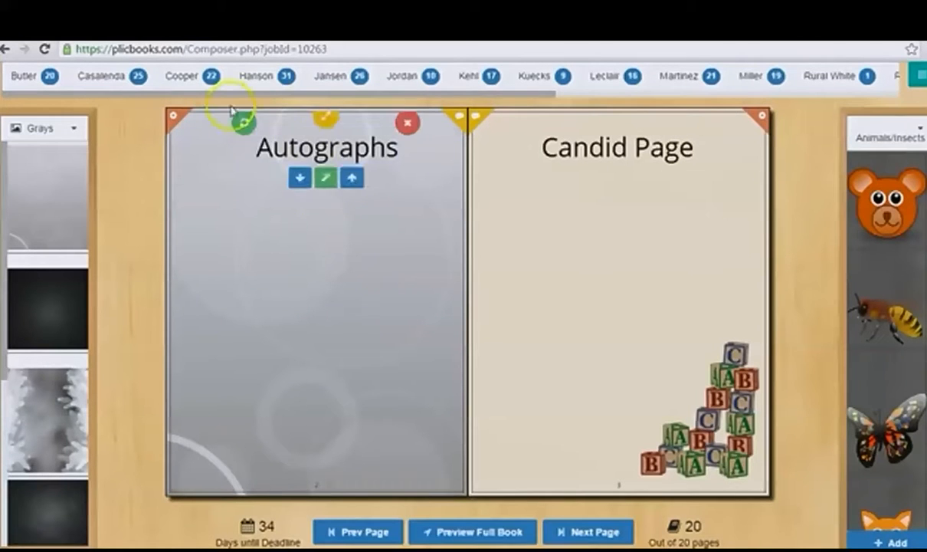
pyautogui.click(176, 125)
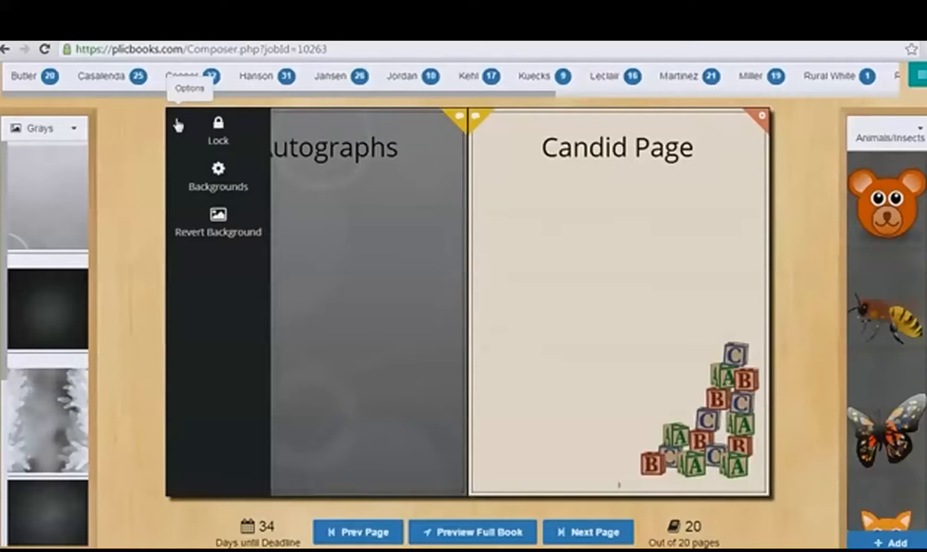
pyautogui.click(206, 184)
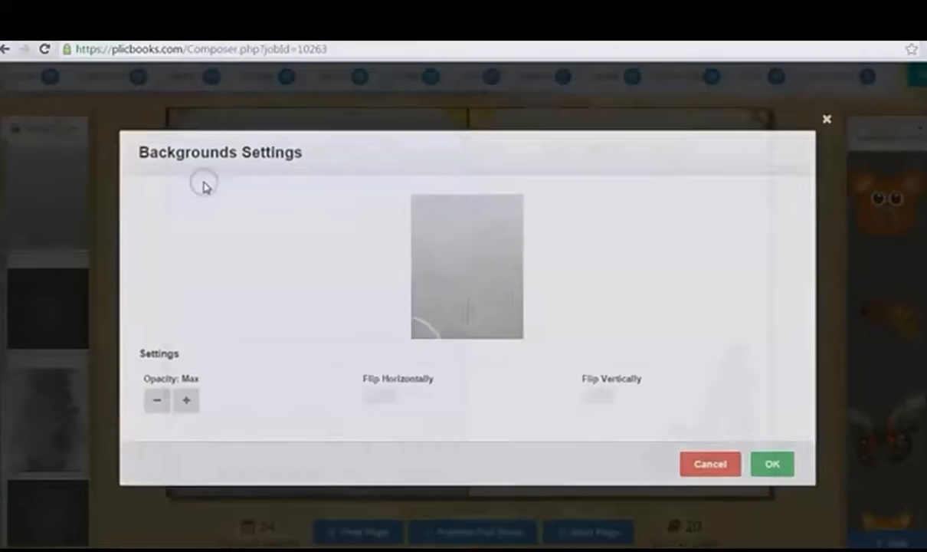
pyautogui.click(152, 400)
pyautogui.click(152, 401)
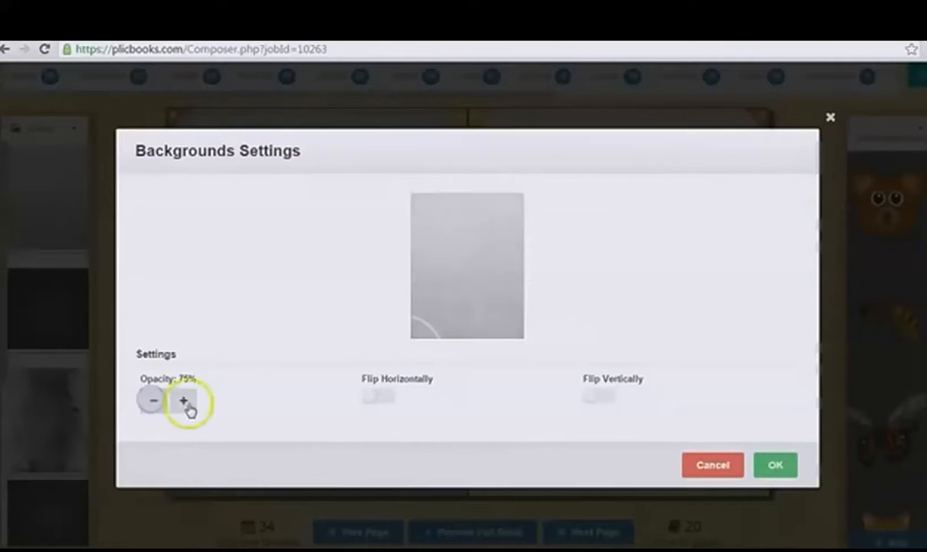
pyautogui.click(375, 400)
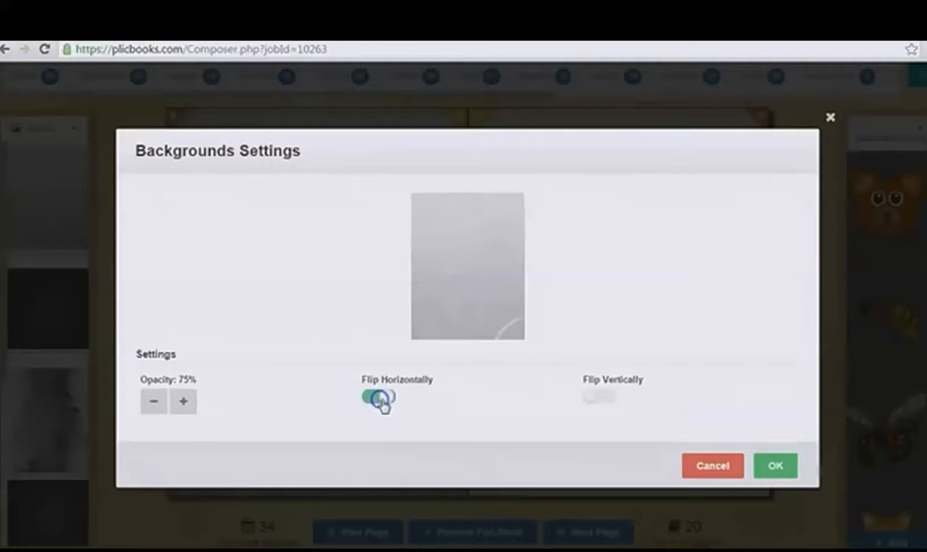
pyautogui.click(369, 399)
pyautogui.click(608, 398)
pyautogui.click(609, 398)
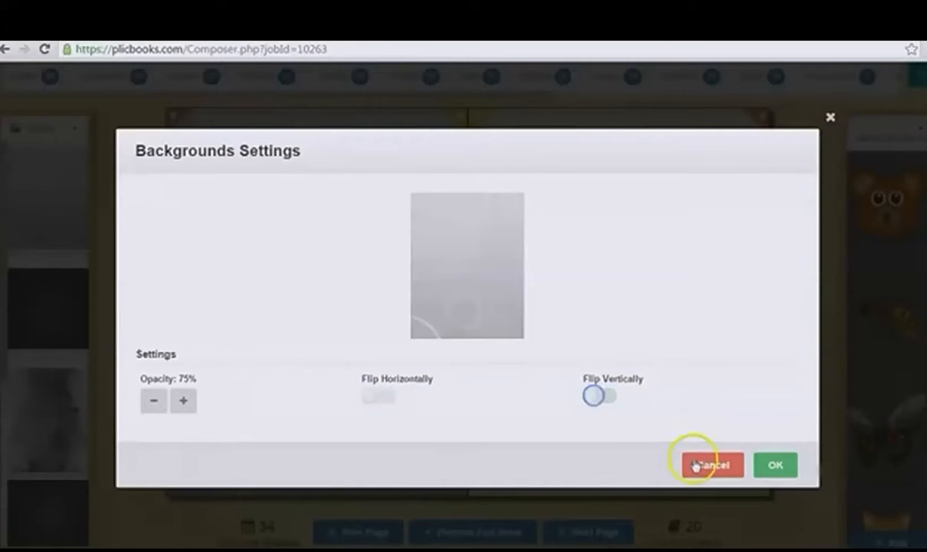
pyautogui.click(701, 465)
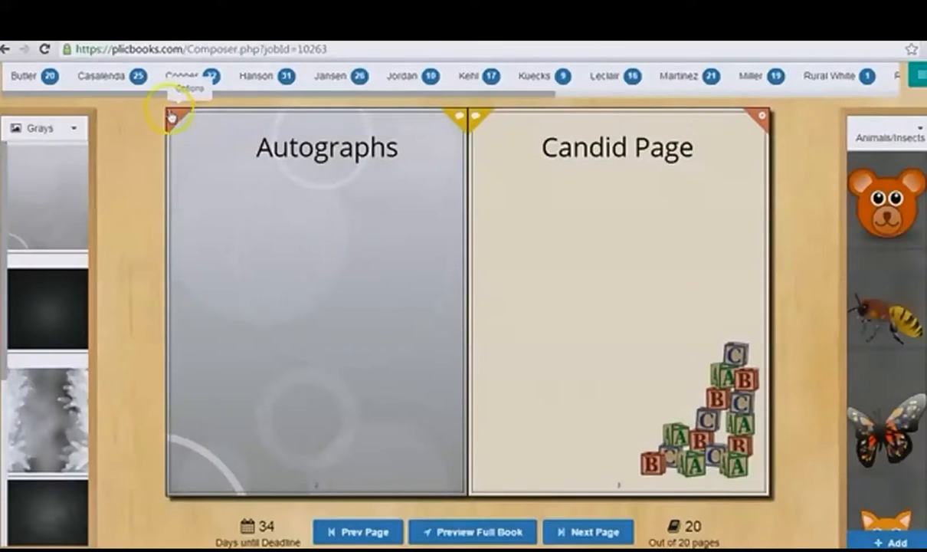
# Step: Revert the Autographs page to its original background
pyautogui.click(176, 121)
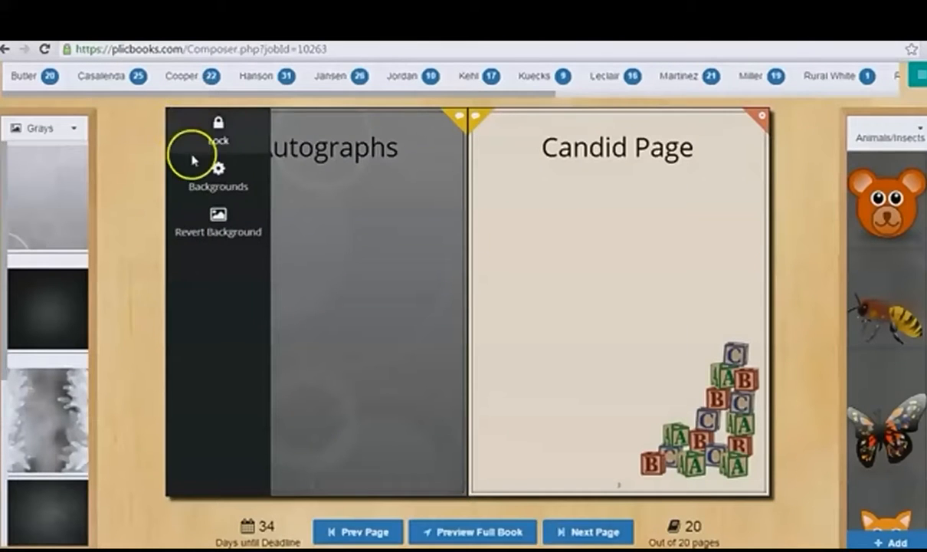
pyautogui.click(215, 232)
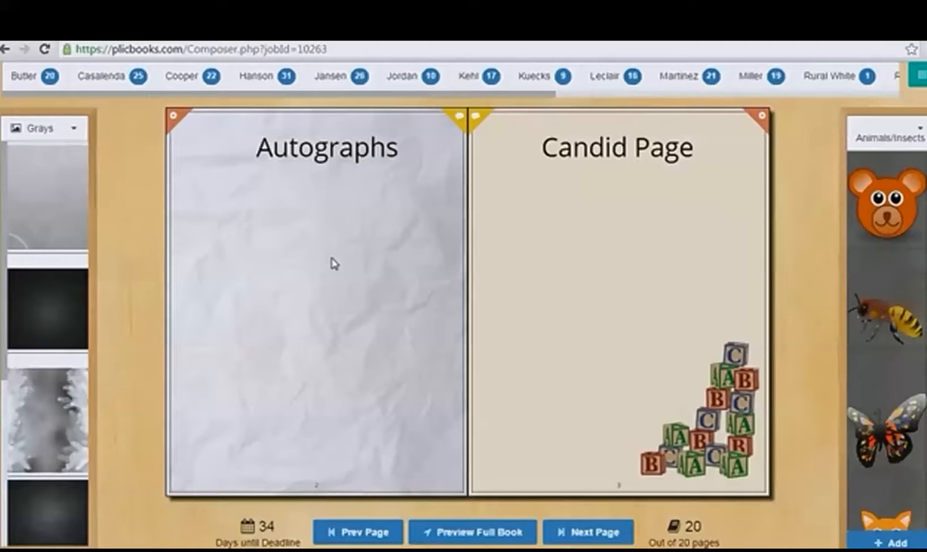
# Step: Open the comments for the Autographs page
pyautogui.click(457, 119)
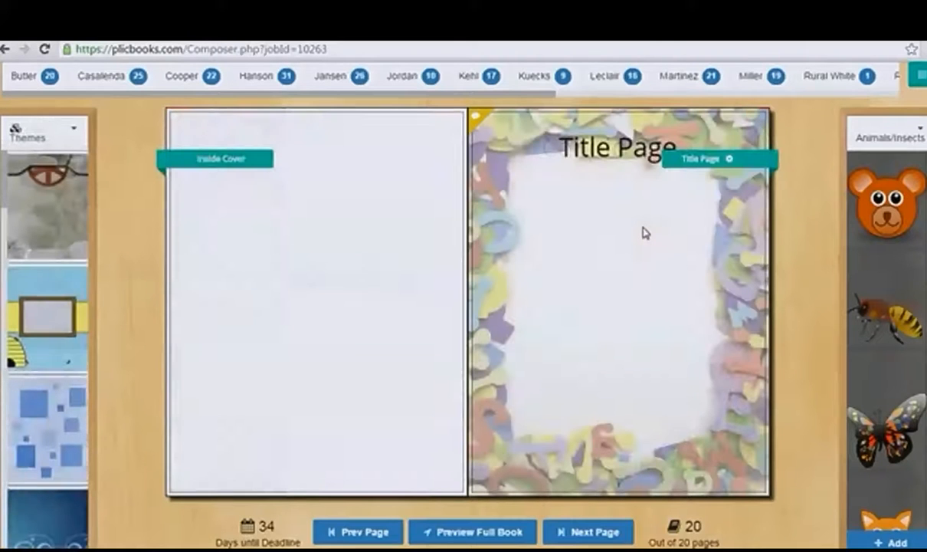
pyautogui.click(601, 249)
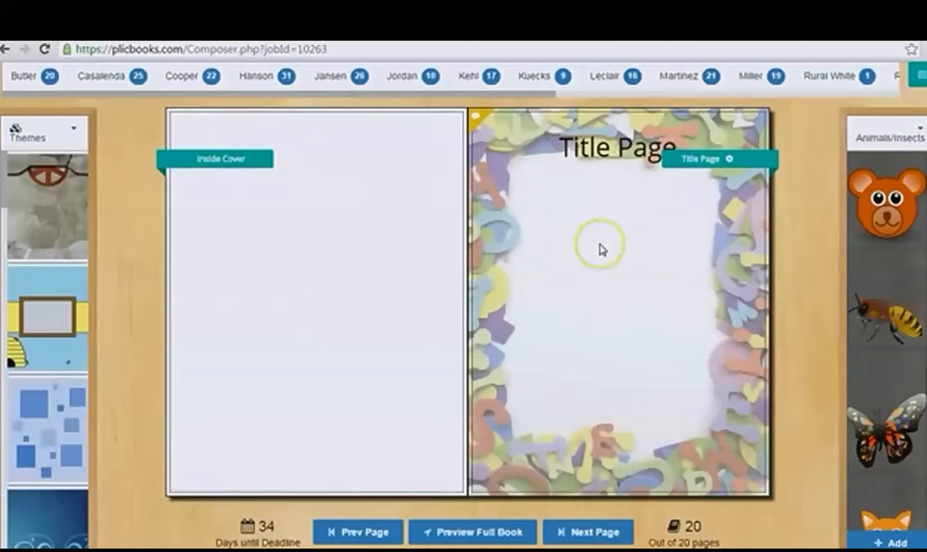
# Step: Add a text box inside the Title Page border that reads "Taft Elementary School"
pyautogui.click(600, 246)
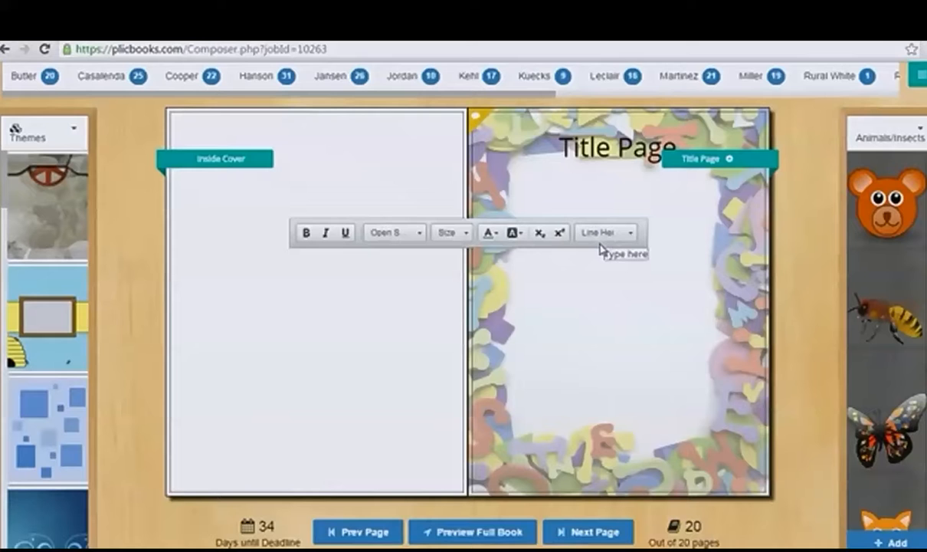
pyautogui.click(607, 259)
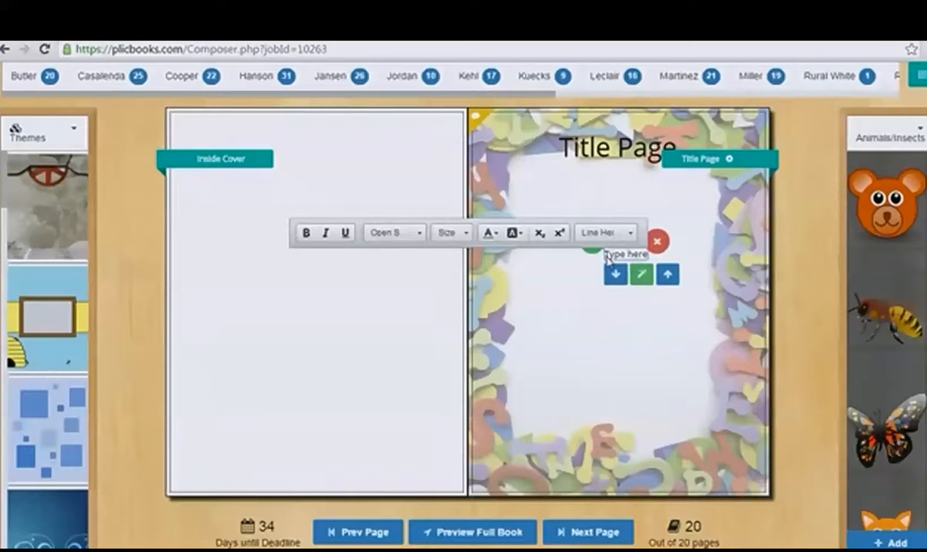
pyautogui.moveTo(611, 256); pyautogui.dragTo(638, 256)
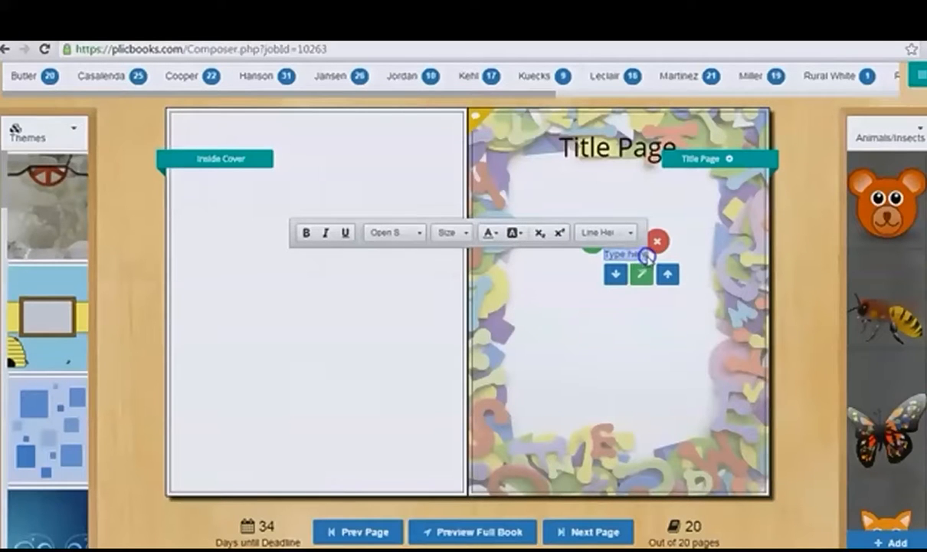
pyautogui.click(641, 260)
pyautogui.write('Taft Elementary School')
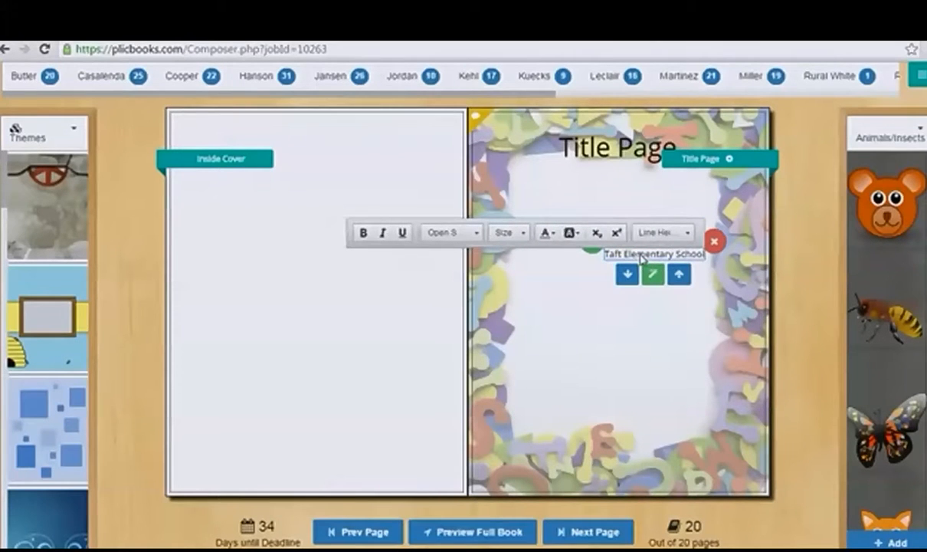
# Step: Set the "Taft Elementary School" text to the Architects Daughter font at size 26
pyautogui.click(625, 261)
pyautogui.moveTo(606, 255); pyautogui.dragTo(705, 255)
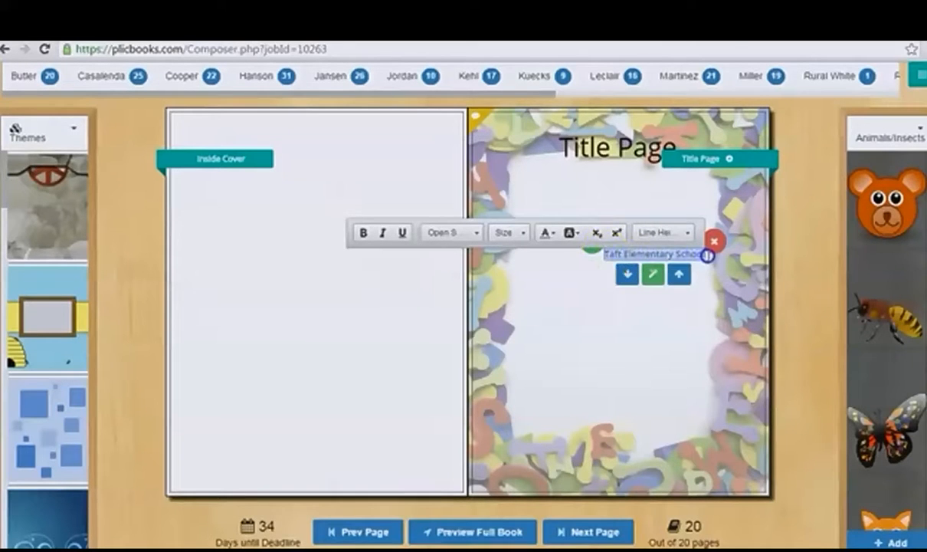
pyautogui.click(470, 235)
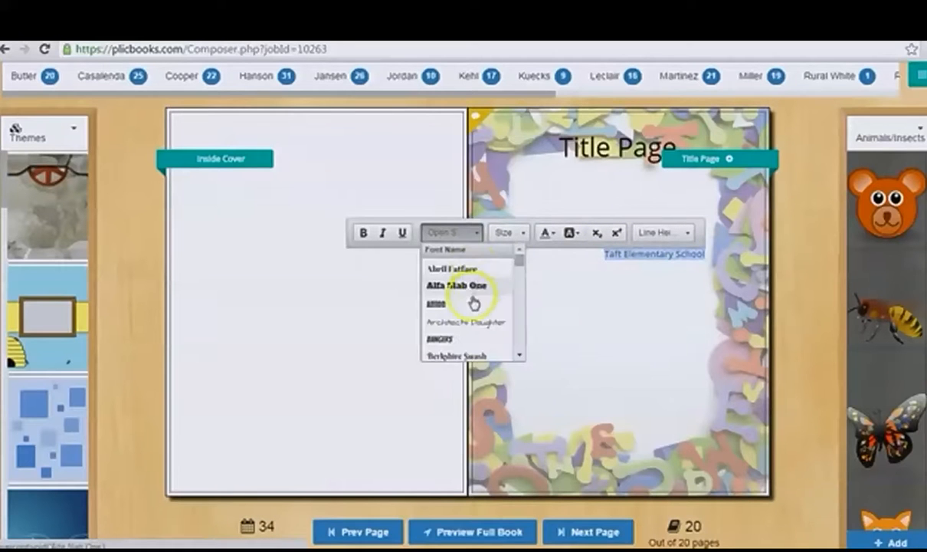
pyautogui.click(456, 324)
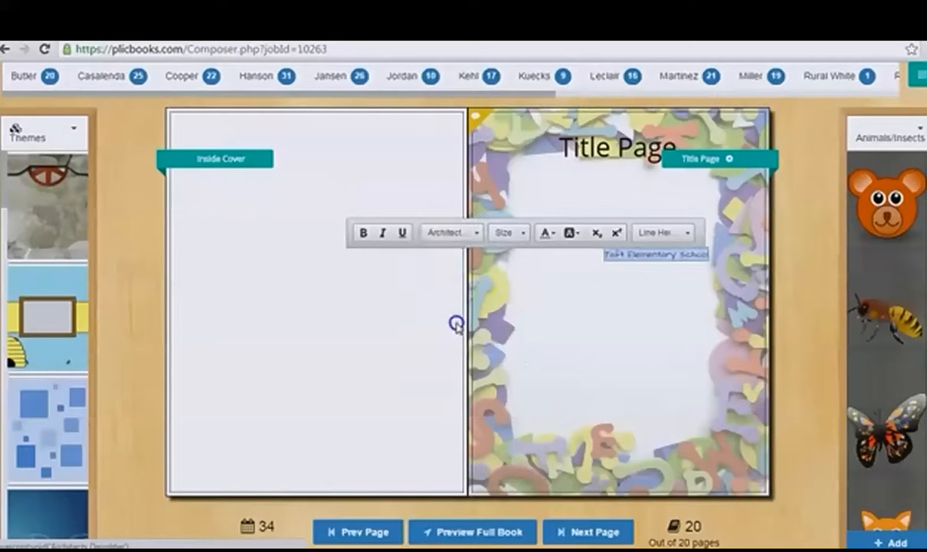
pyautogui.click(519, 234)
pyautogui.scroll(-3, 518, 288)
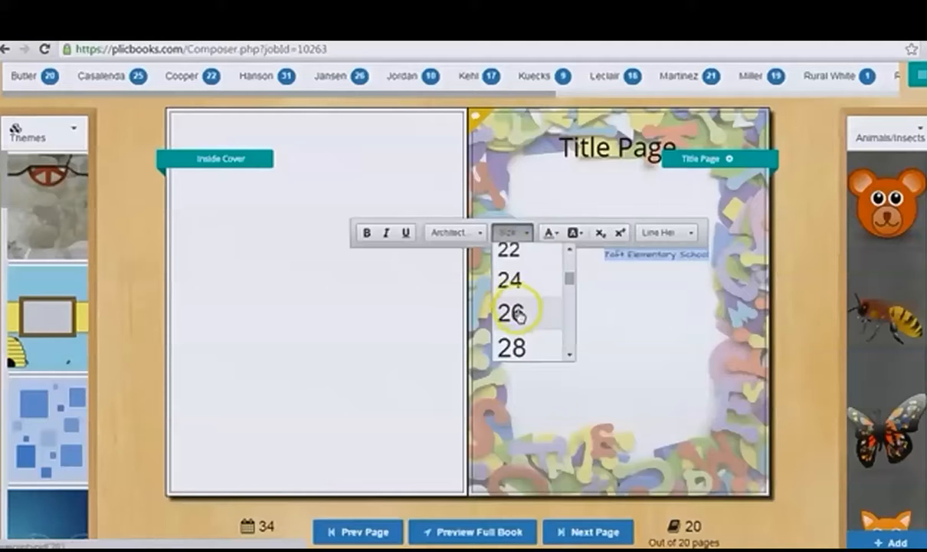
pyautogui.click(515, 310)
# Step: Make the whole "Taft Elementary School" text bold
pyautogui.click(429, 233)
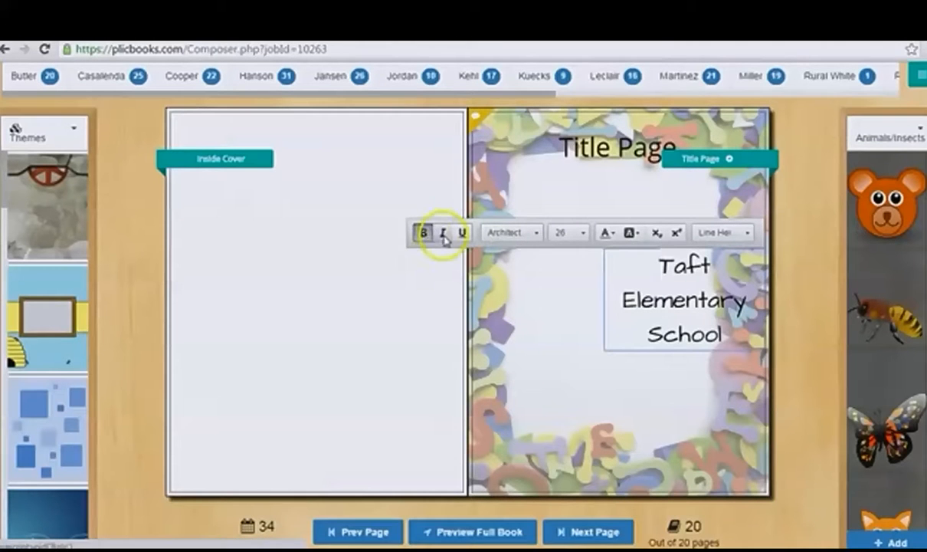
pyautogui.click(658, 267)
pyautogui.moveTo(657, 267); pyautogui.dragTo(743, 315)
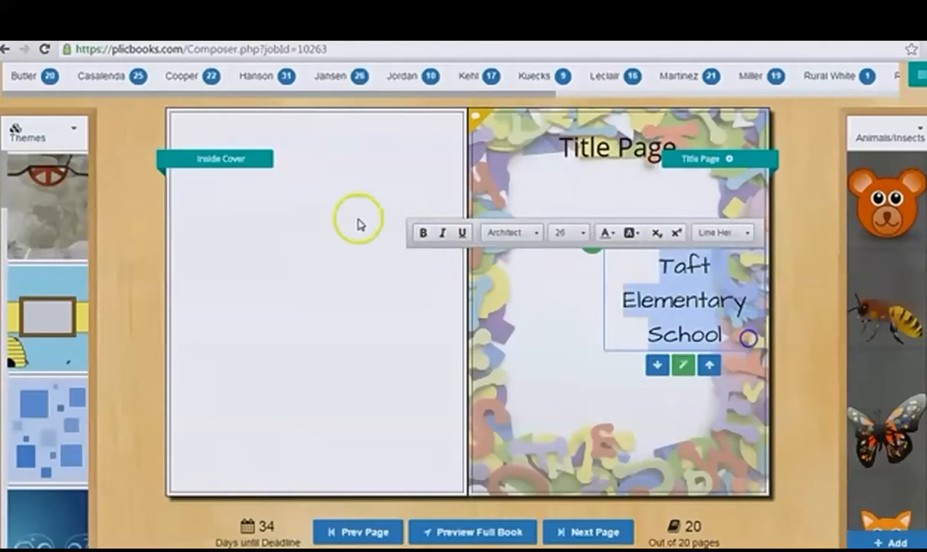
pyautogui.click(423, 233)
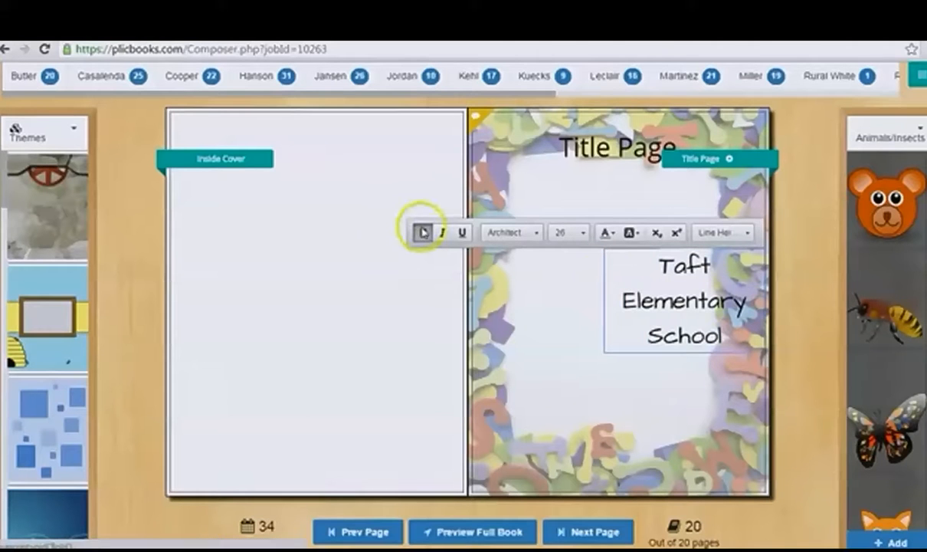
# Step: Give the "Taft Elementary School" text a dark green font color and a dark gray-green background color
pyautogui.click(723, 337)
pyautogui.moveTo(724, 337); pyautogui.dragTo(654, 265)
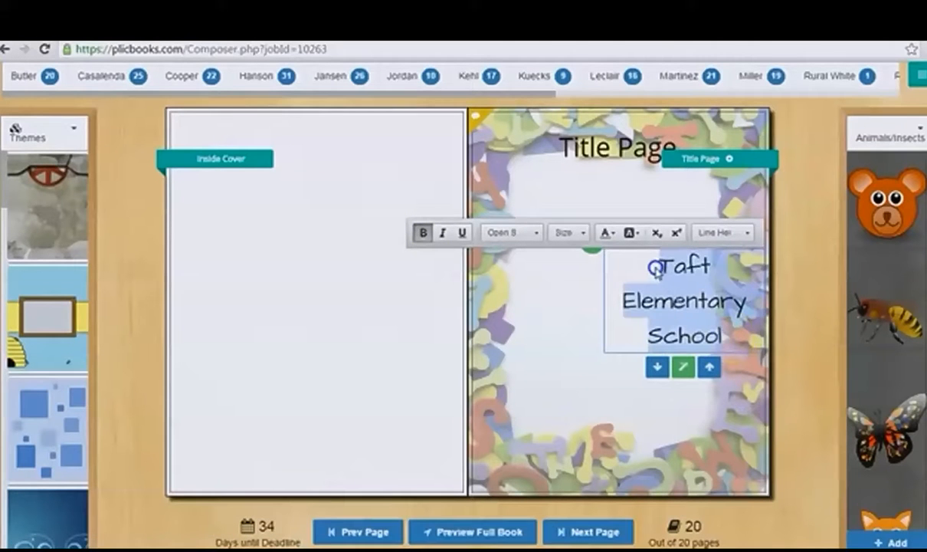
pyautogui.click(611, 233)
pyautogui.click(642, 268)
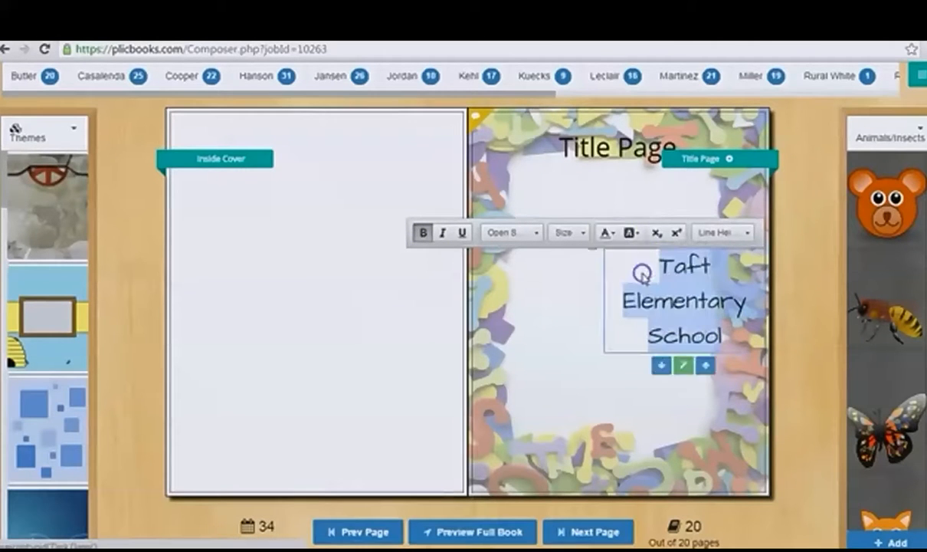
pyautogui.click(630, 232)
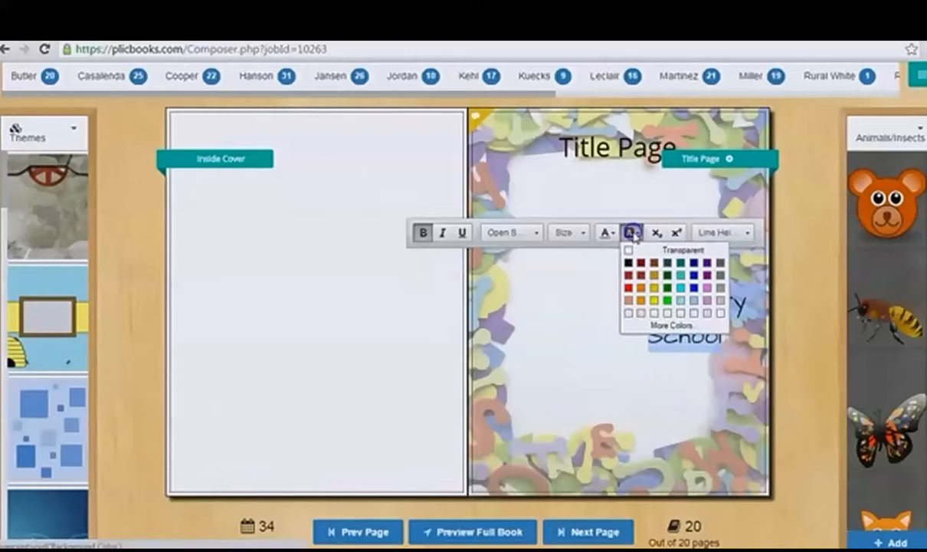
pyautogui.click(669, 266)
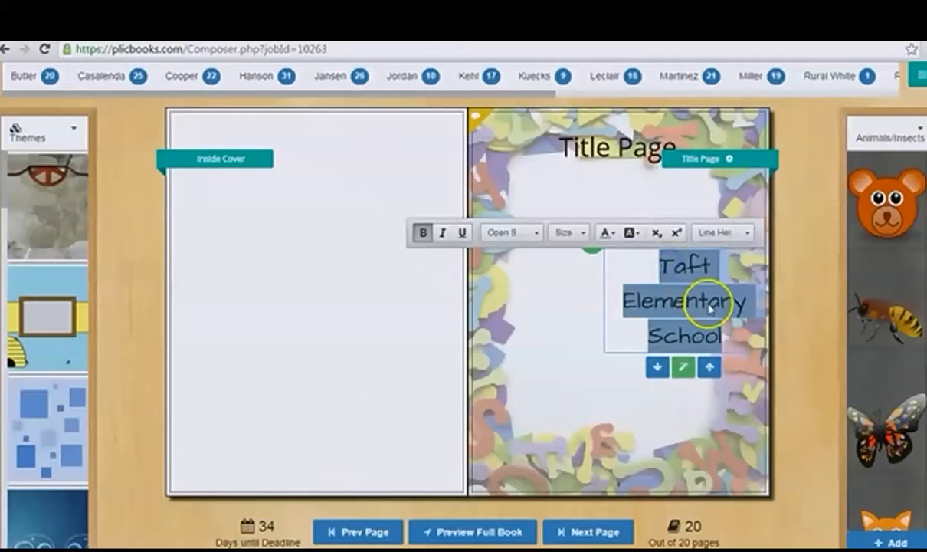
# Step: Look at the line height options for the "Taft Elementary School" text, and leave text editing
pyautogui.click(655, 233)
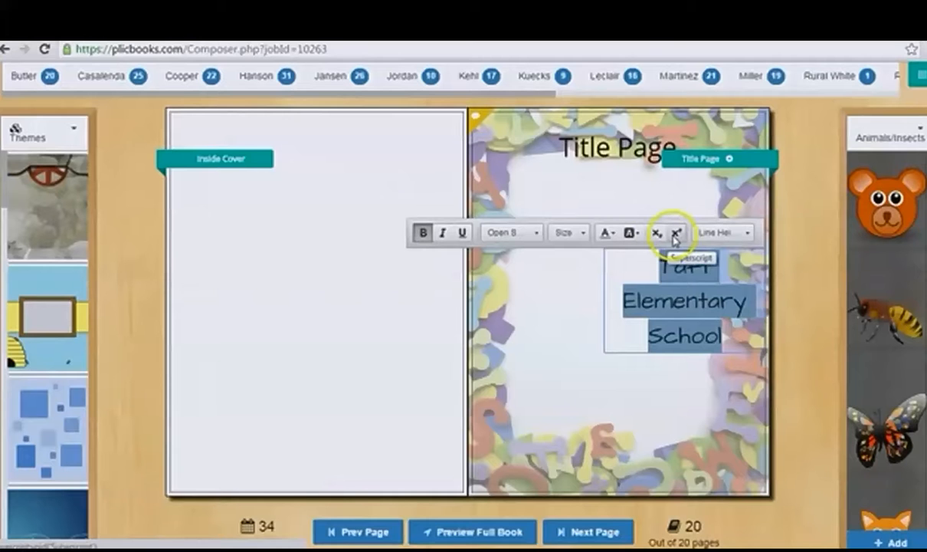
pyautogui.click(723, 234)
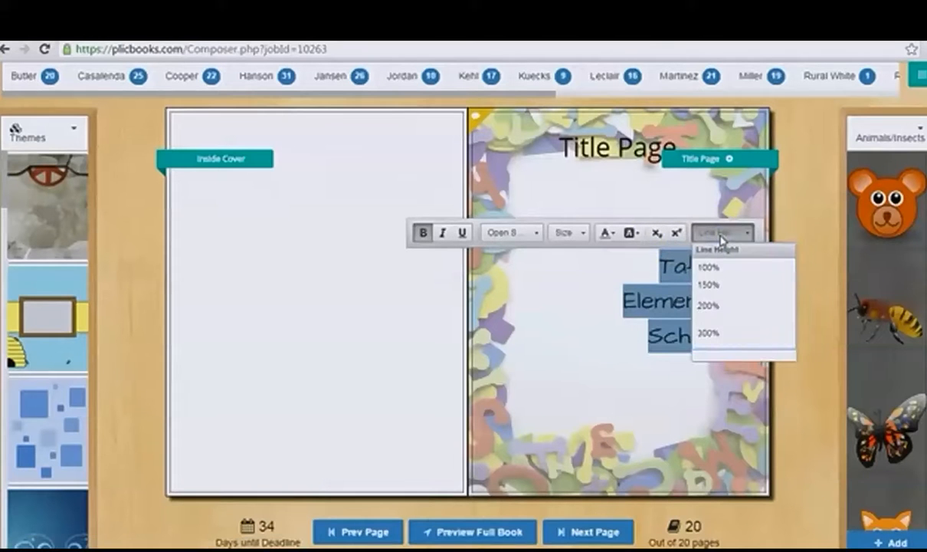
pyautogui.click(720, 234)
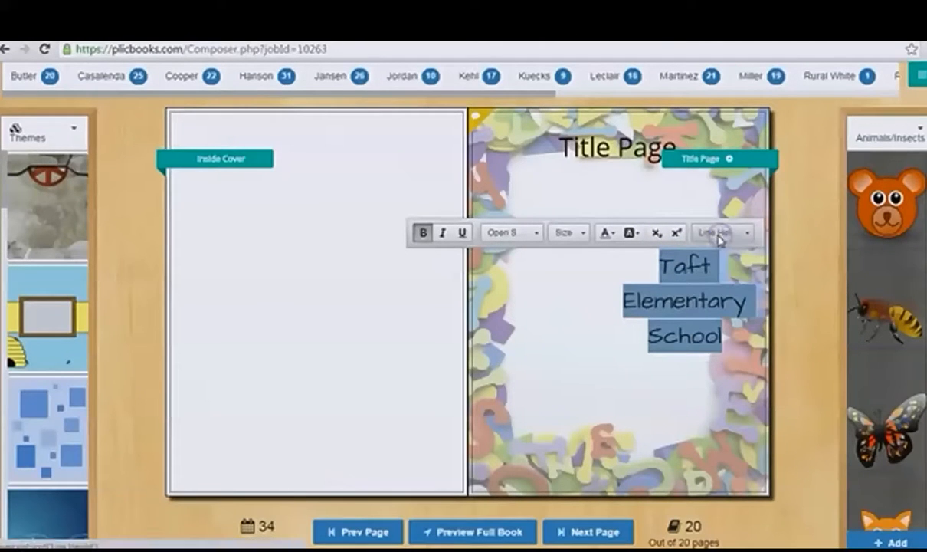
pyautogui.click(529, 299)
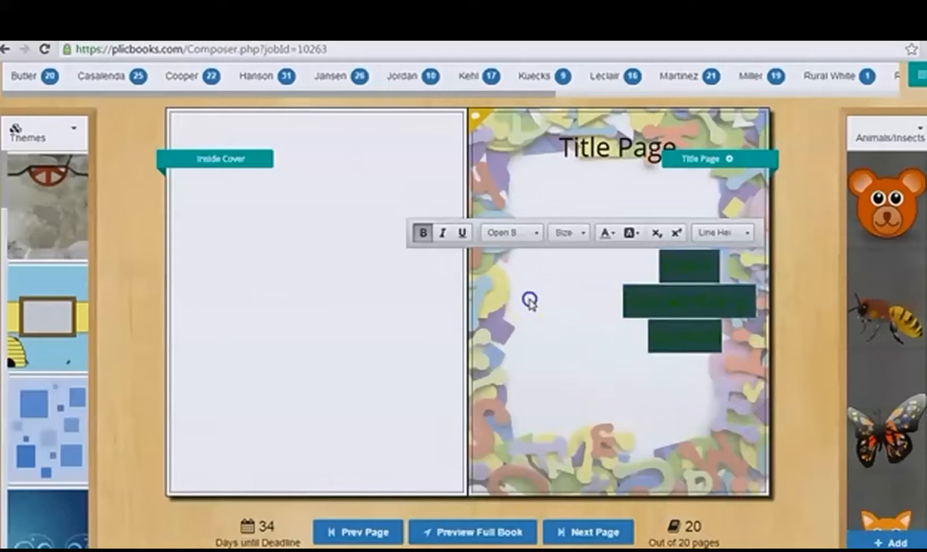
# Step: Move the "Taft Elementary School" text box to the horizontal center of the page, below the Title Page heading
pyautogui.moveTo(702, 264)
pyautogui.moveTo(726, 249); pyautogui.dragTo(617, 213)
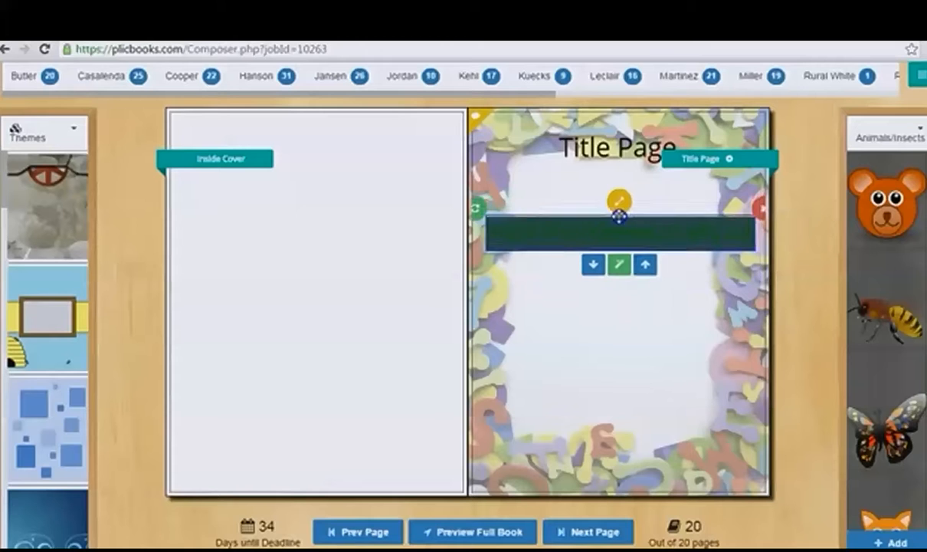
pyautogui.click(629, 214)
pyautogui.click(703, 324)
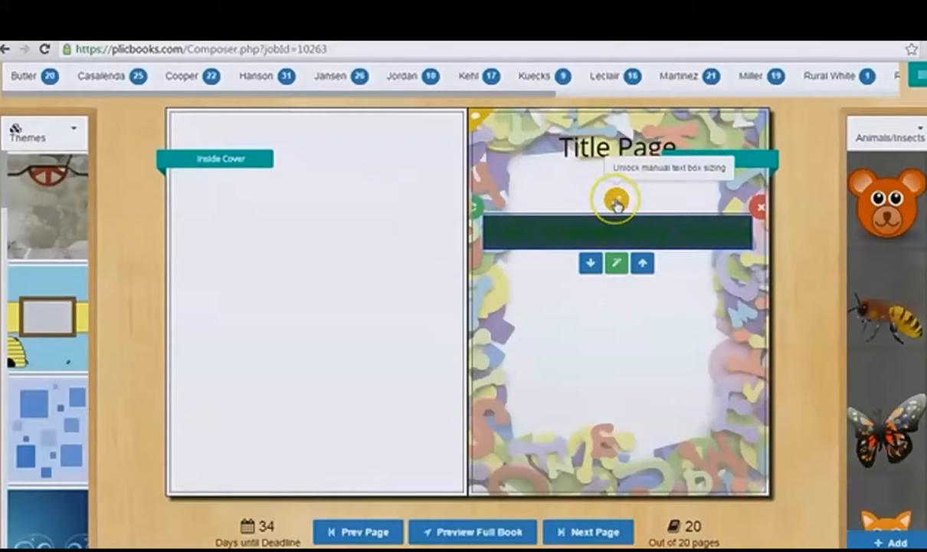
# Step: Unlock manual sizing for the "Taft Elementary School" text box and lock it again
pyautogui.click(617, 201)
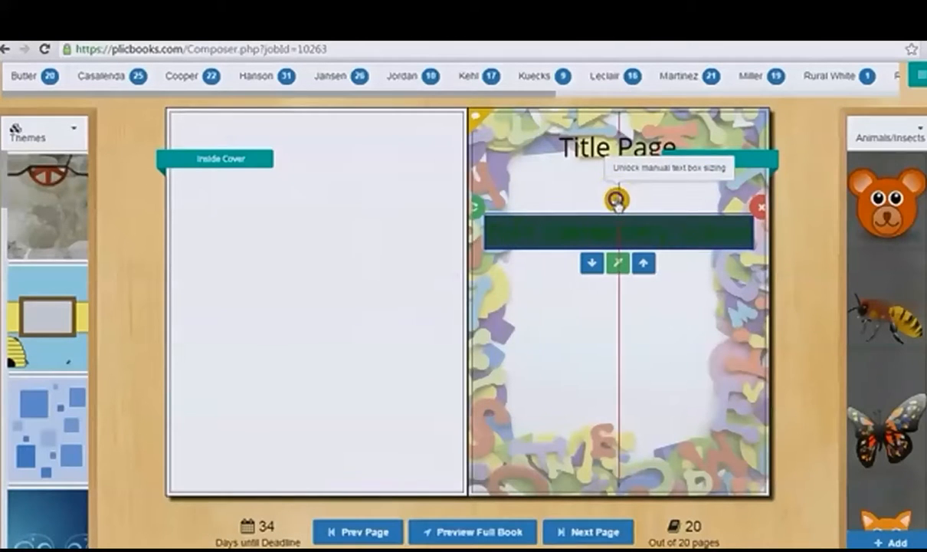
pyautogui.click(642, 213)
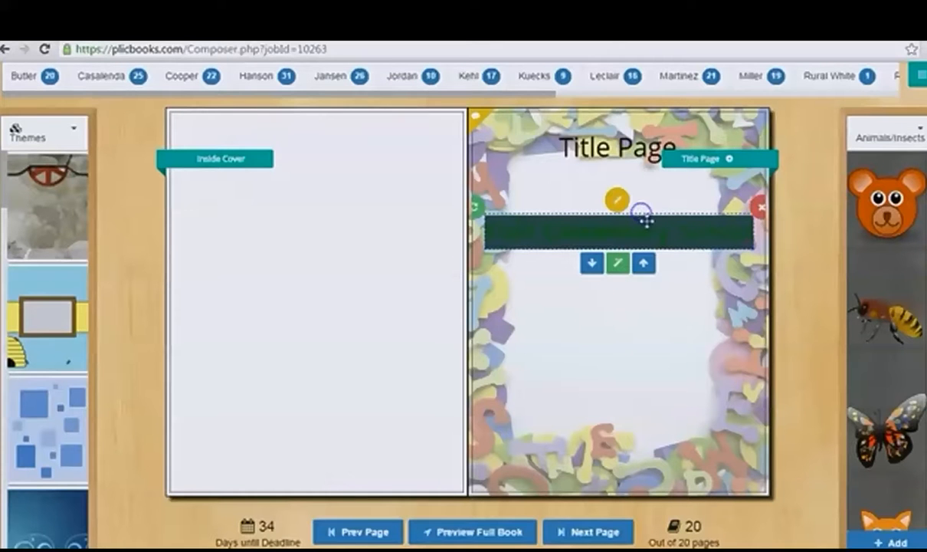
pyautogui.click(617, 203)
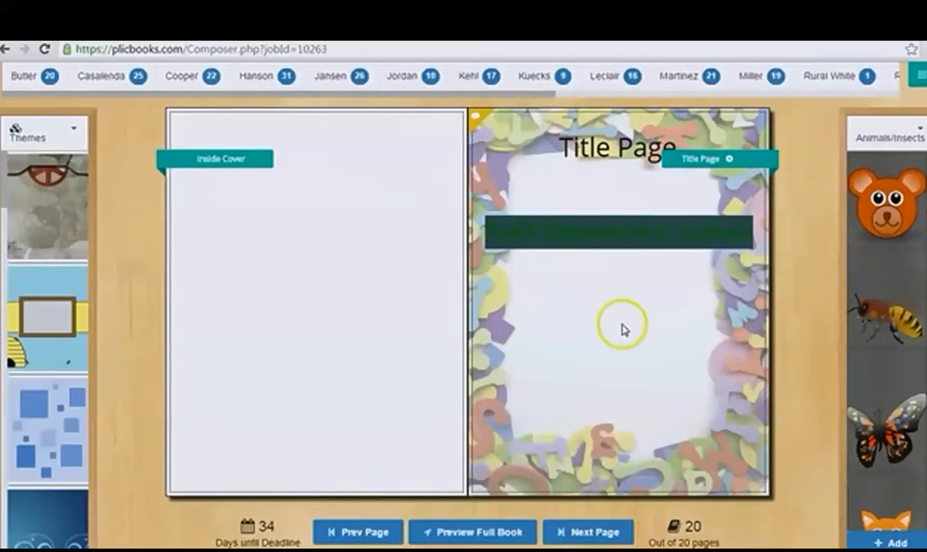
# Step: Enable a red glow at position 3 in the special effects of the "Taft Elementary School" text
pyautogui.moveTo(606, 234)
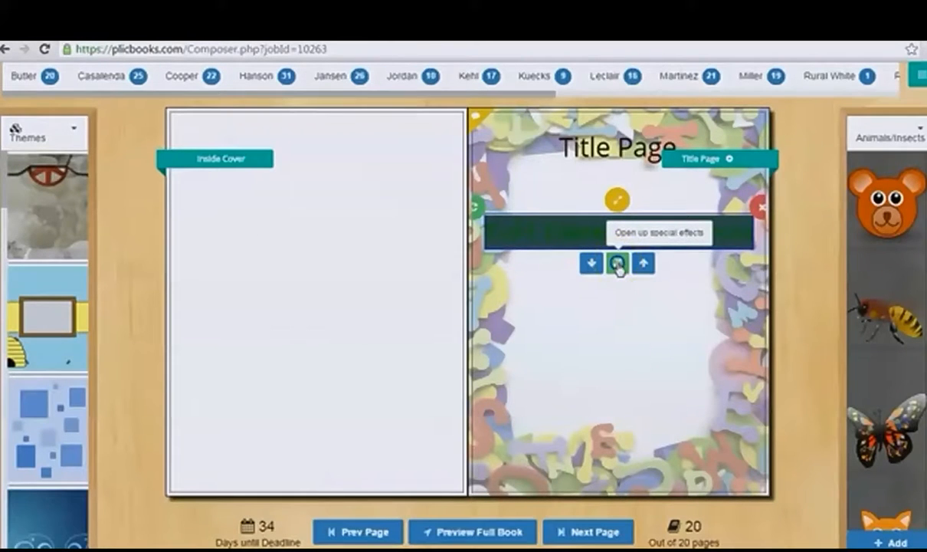
pyautogui.click(619, 264)
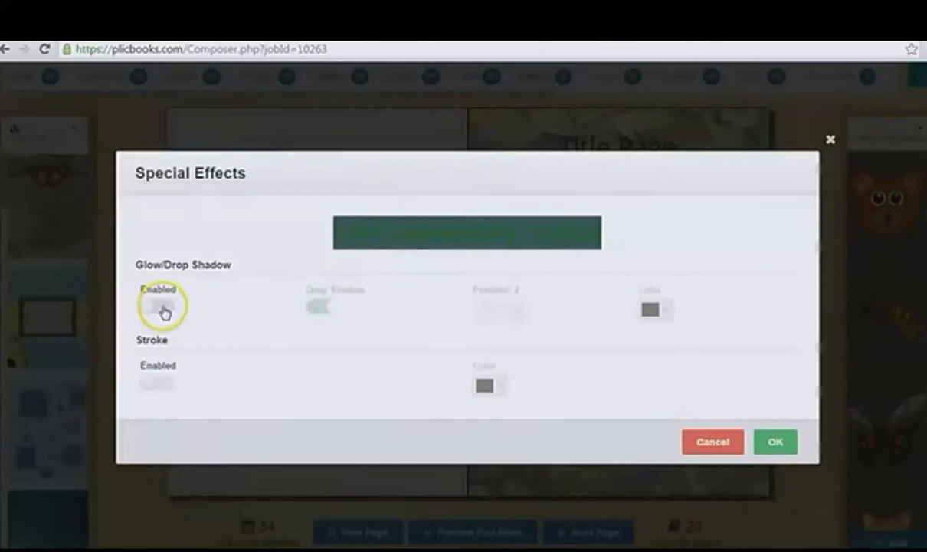
pyautogui.click(158, 307)
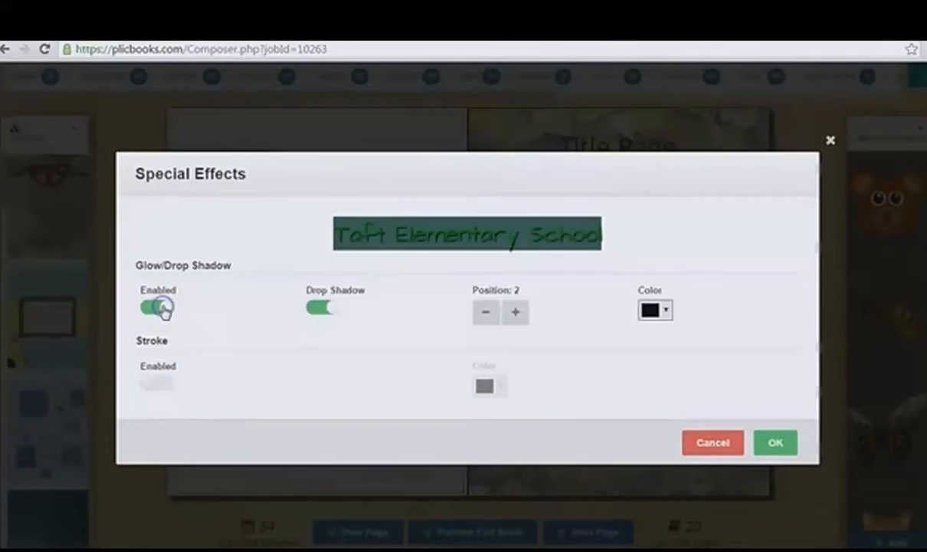
pyautogui.click(317, 308)
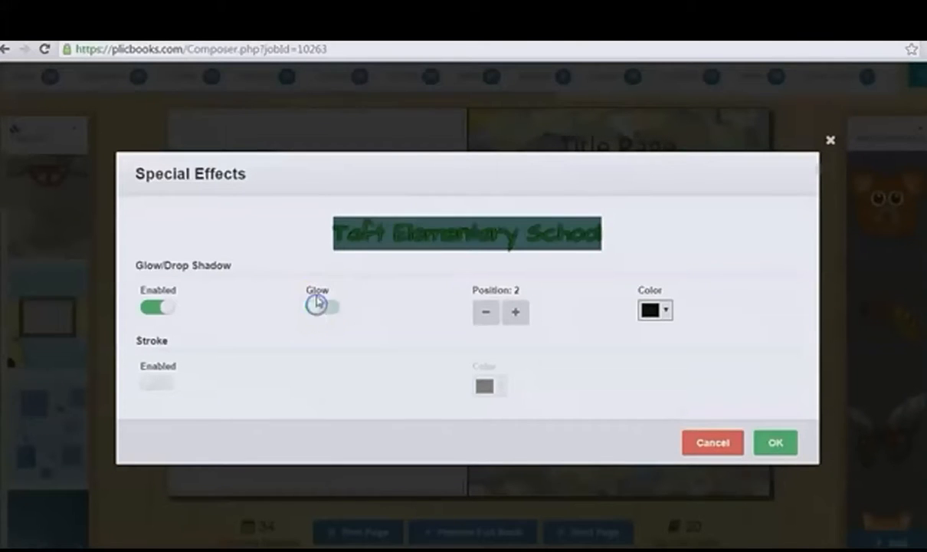
pyautogui.click(518, 315)
pyautogui.click(515, 313)
pyautogui.click(487, 314)
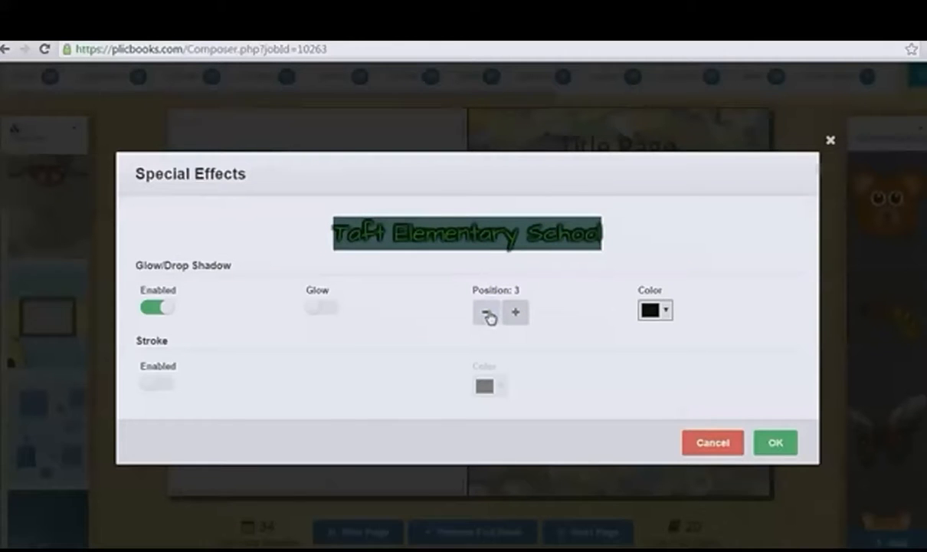
pyautogui.click(664, 311)
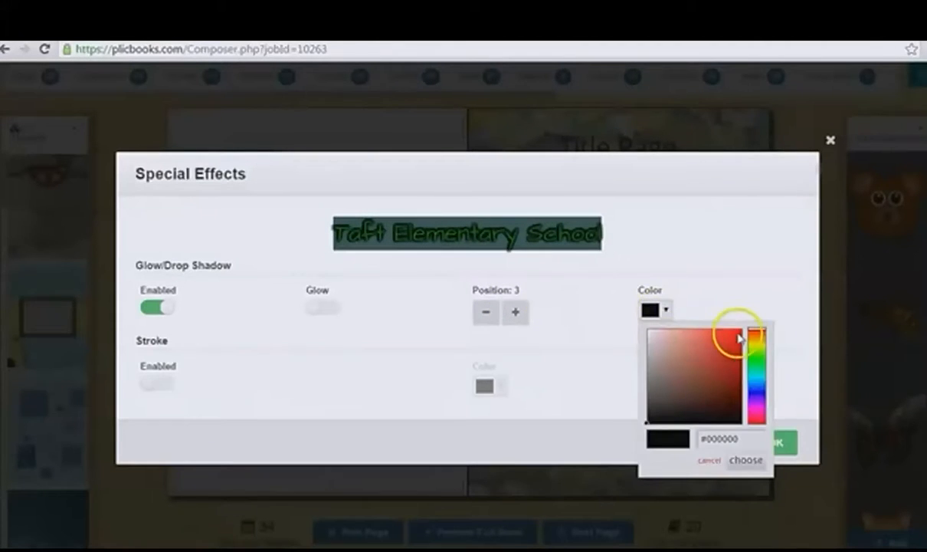
pyautogui.click(735, 331)
pyautogui.click(747, 462)
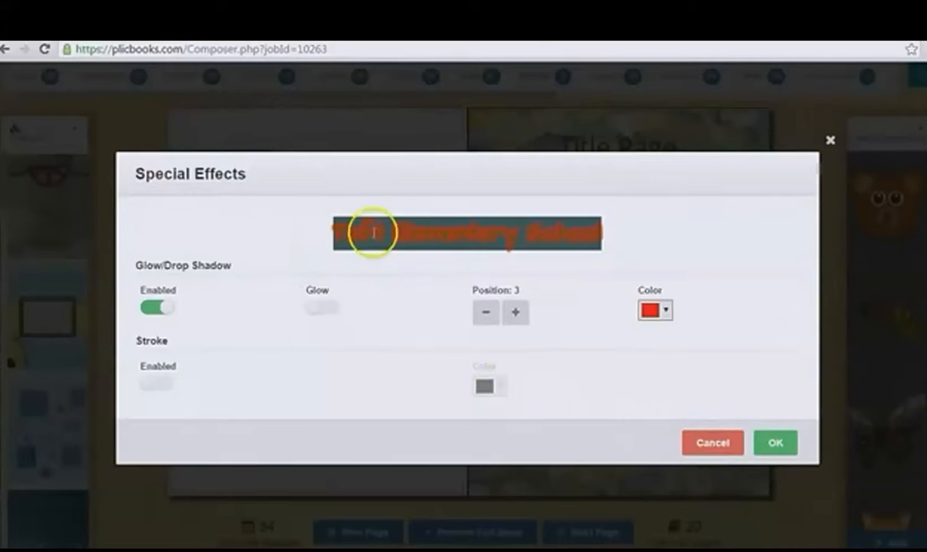
# Step: Enable a black stroke on the "Taft Elementary School" text and apply the special effects
pyautogui.click(158, 383)
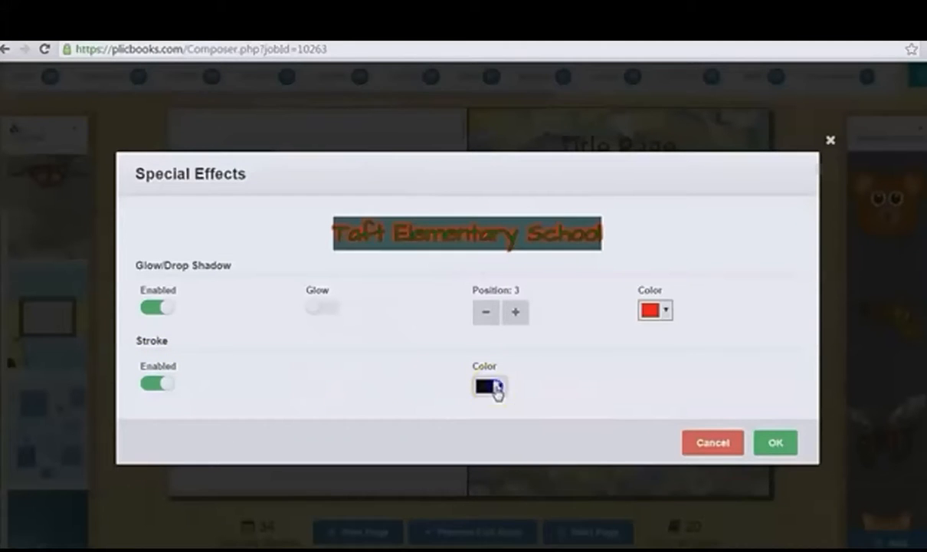
pyautogui.click(497, 389)
pyautogui.click(498, 388)
pyautogui.click(781, 446)
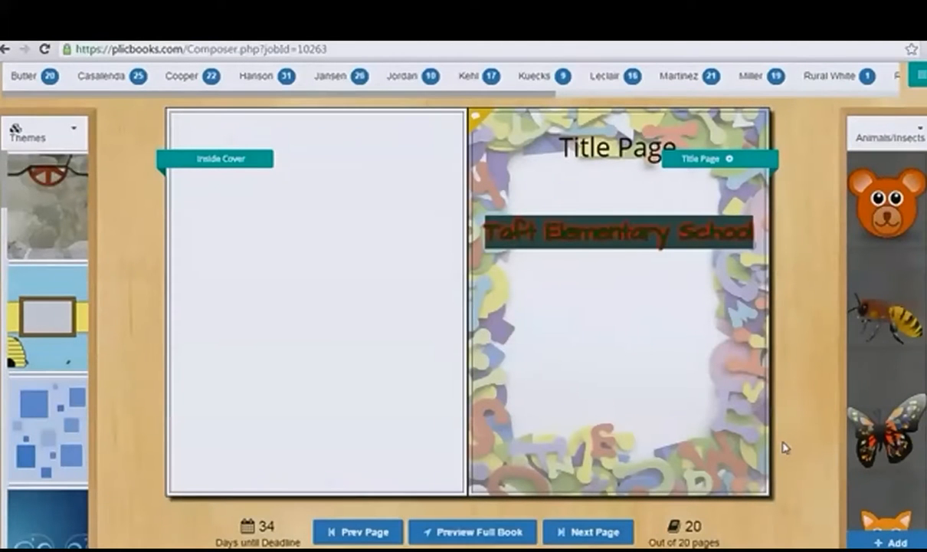
# Step: Move the "Taft Elementary School" text forward in the Title Page's layer order
pyautogui.click(635, 222)
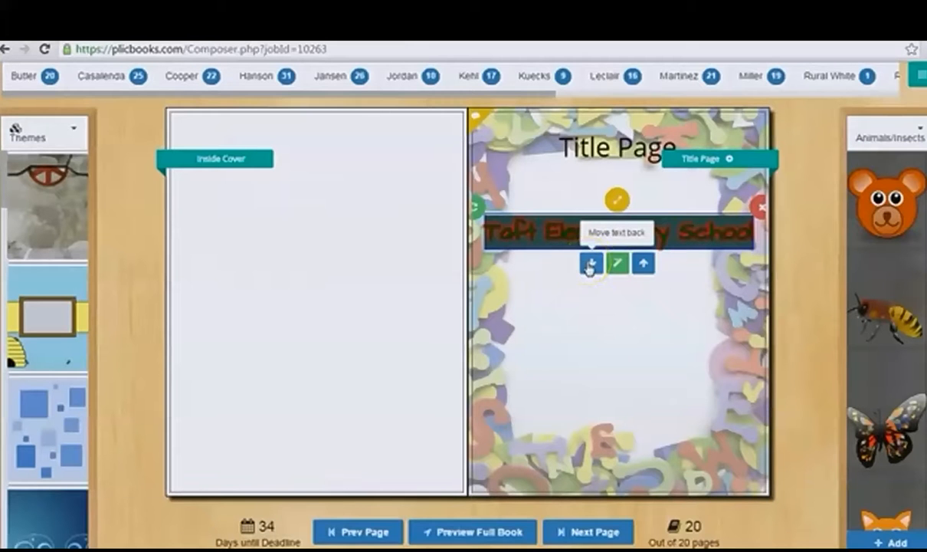
pyautogui.click(643, 264)
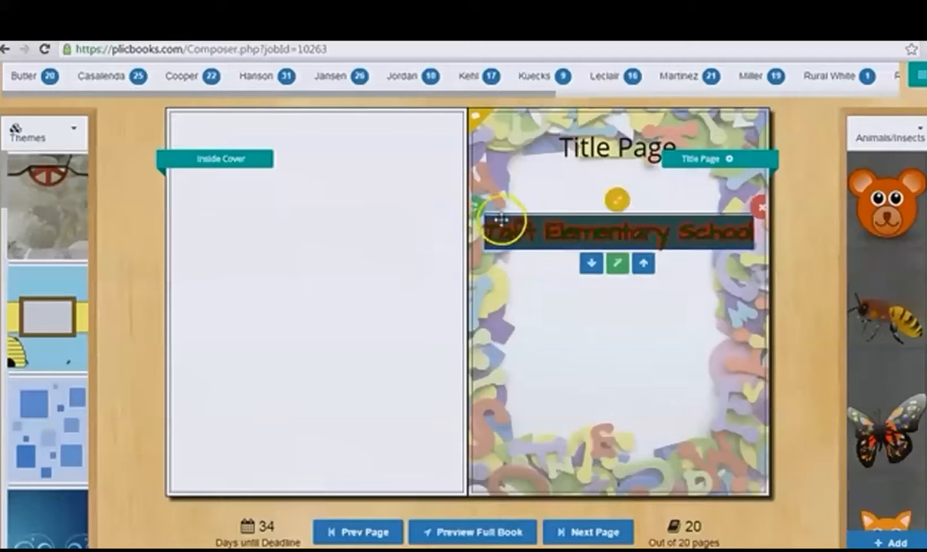
# Step: Remove the "Taft Elementary School" text box from the Title Page and go to the Autographs and Candid Page spread
pyautogui.moveTo(481, 217); pyautogui.dragTo(522, 256)
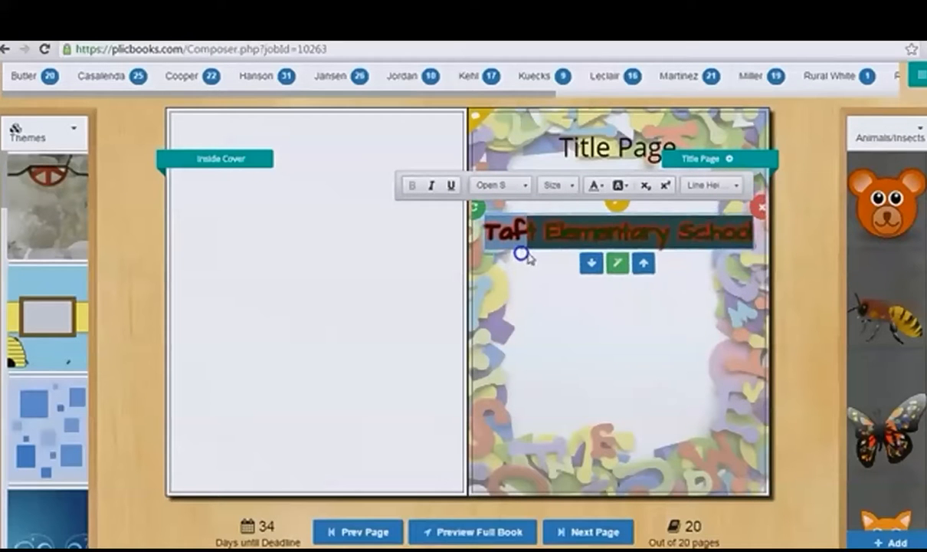
pyautogui.click(759, 206)
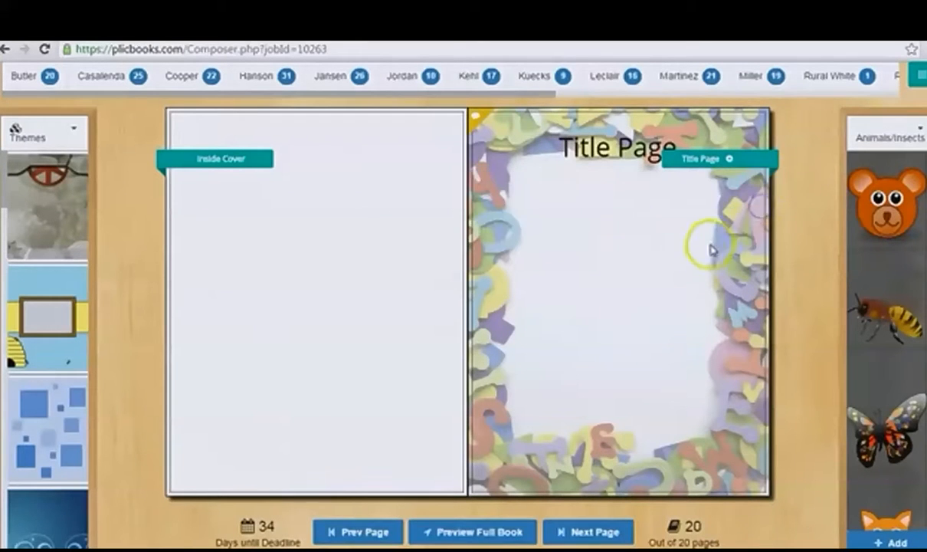
pyautogui.click(359, 527)
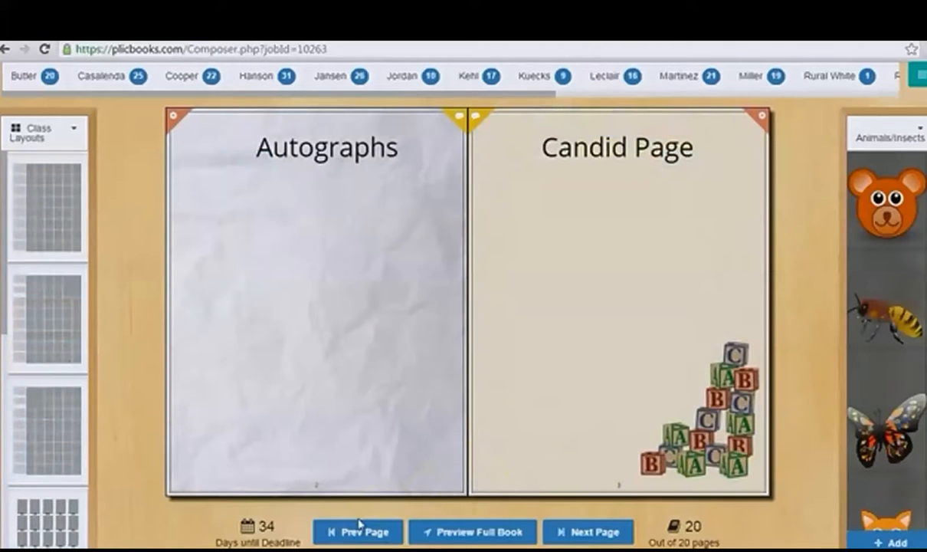
# Step: Look over the clip art categories and search the Animals/Insects clip art for "Dog"
pyautogui.click(893, 141)
pyautogui.click(881, 202)
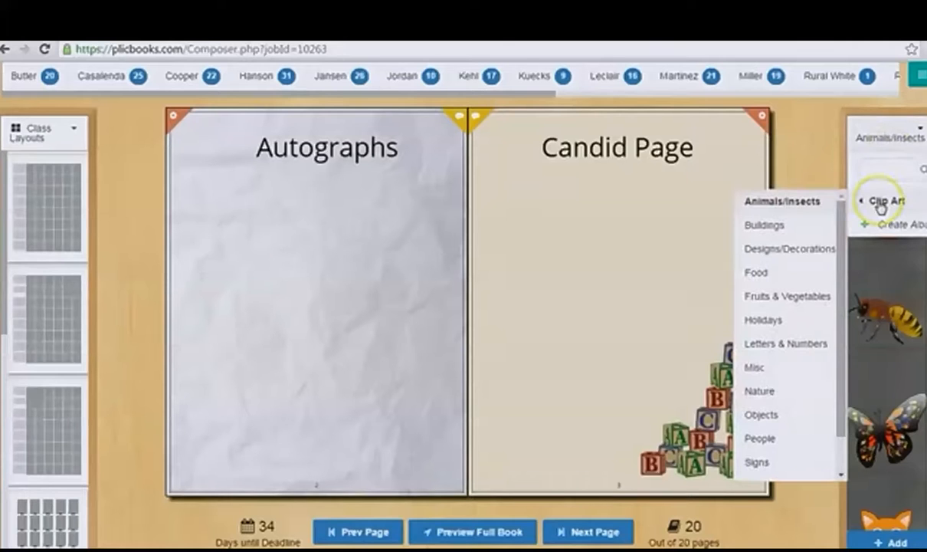
pyautogui.moveTo(838, 227)
pyautogui.mouseDown()
pyautogui.moveTo(841, 282)
pyautogui.moveTo(843, 220)
pyautogui.mouseUp()
pyautogui.click(875, 170)
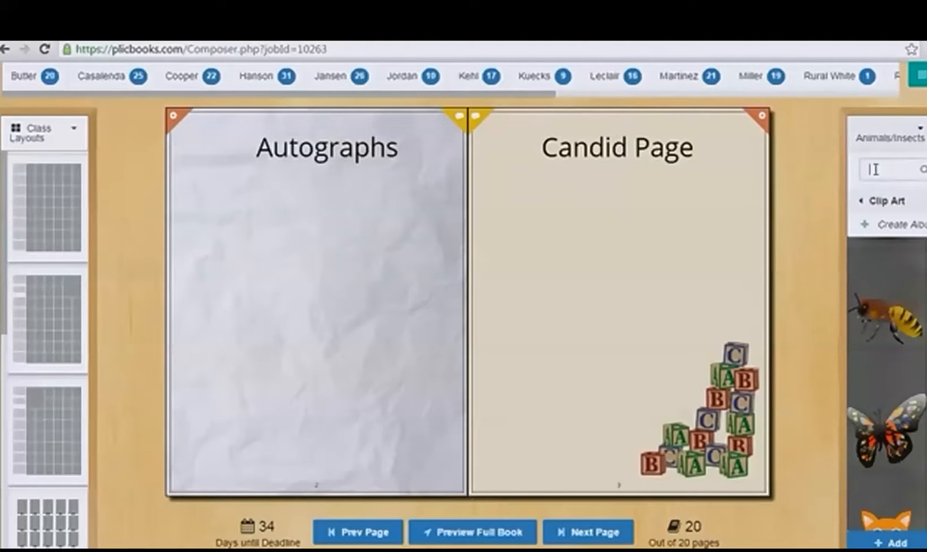
pyautogui.write('Dog')
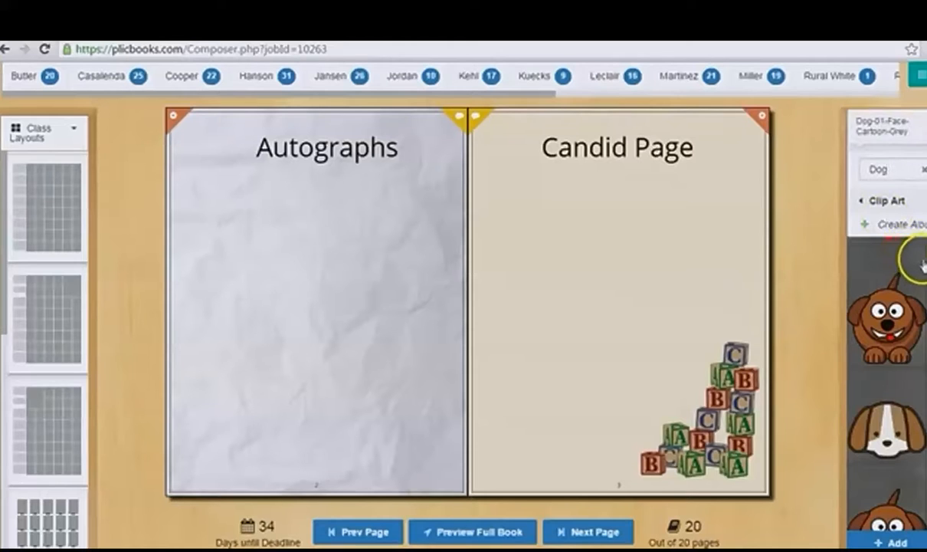
# Step: Browse the dog clip art and place the brown cartoon dog with its tongue out below the Autographs title, near the page's outer edge
pyautogui.scroll(-2, 908, 299)
pyautogui.scroll(-2, 909, 306)
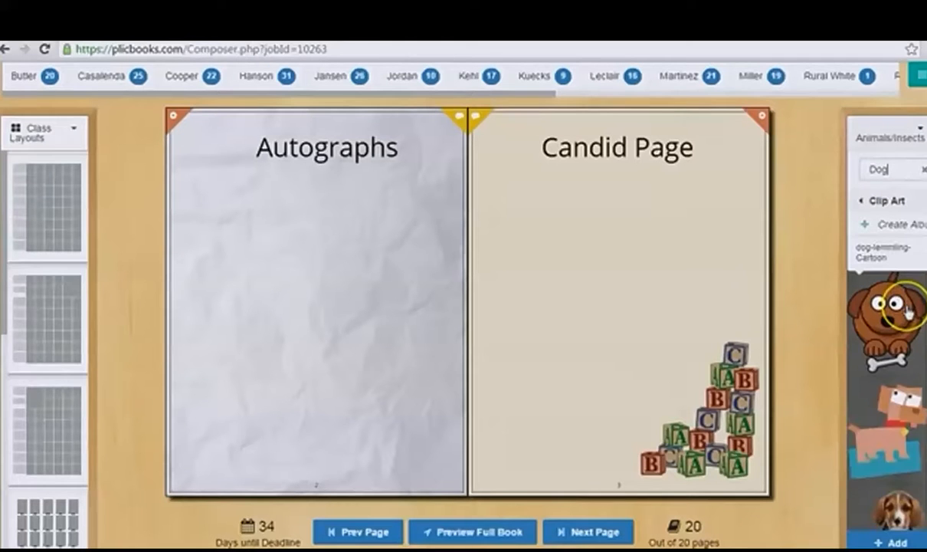
pyautogui.scroll(3, 909, 311)
pyautogui.scroll(-5, 909, 311)
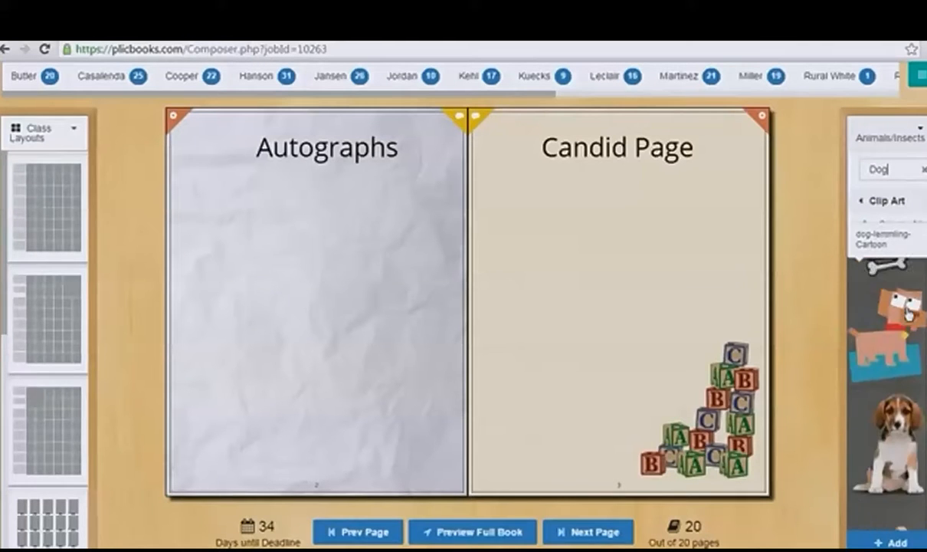
pyautogui.scroll(5, 909, 316)
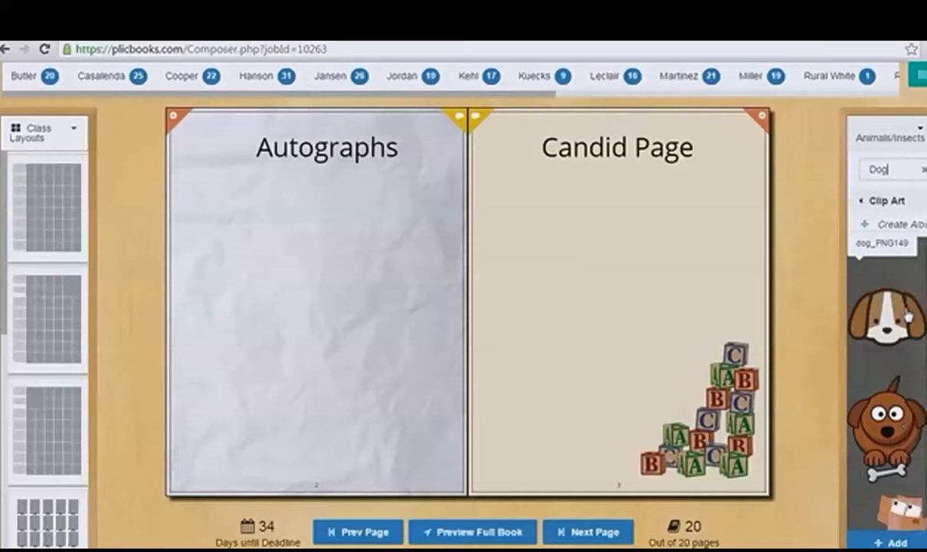
pyautogui.moveTo(909, 316); pyautogui.dragTo(200, 226)
pyautogui.click(228, 222)
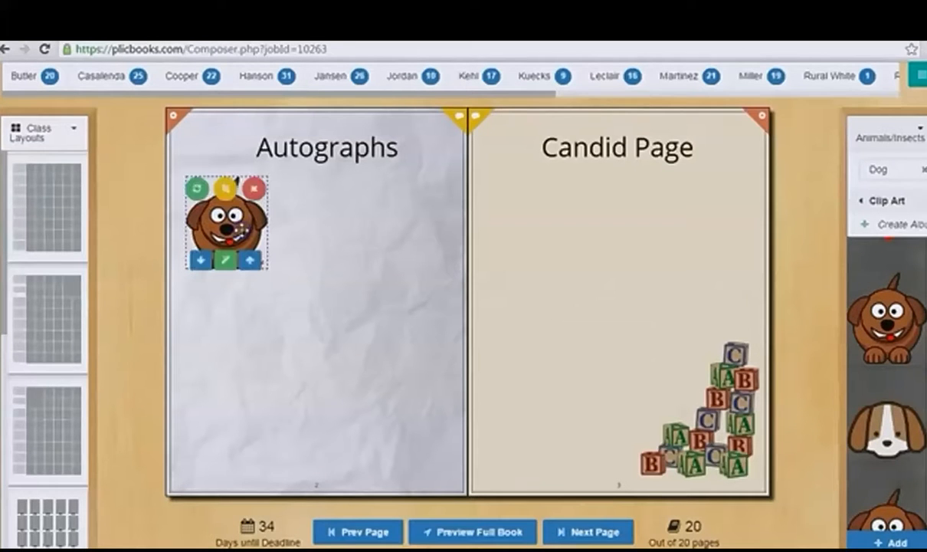
pyautogui.click(270, 305)
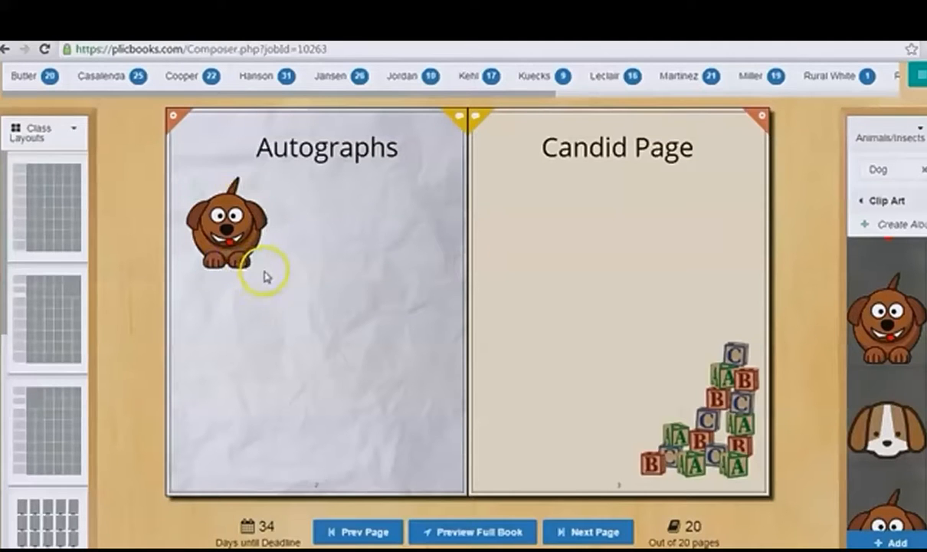
# Step: Enlarge the brown cartoon dog slightly on the Autographs page and deselect it
pyautogui.moveTo(261, 263)
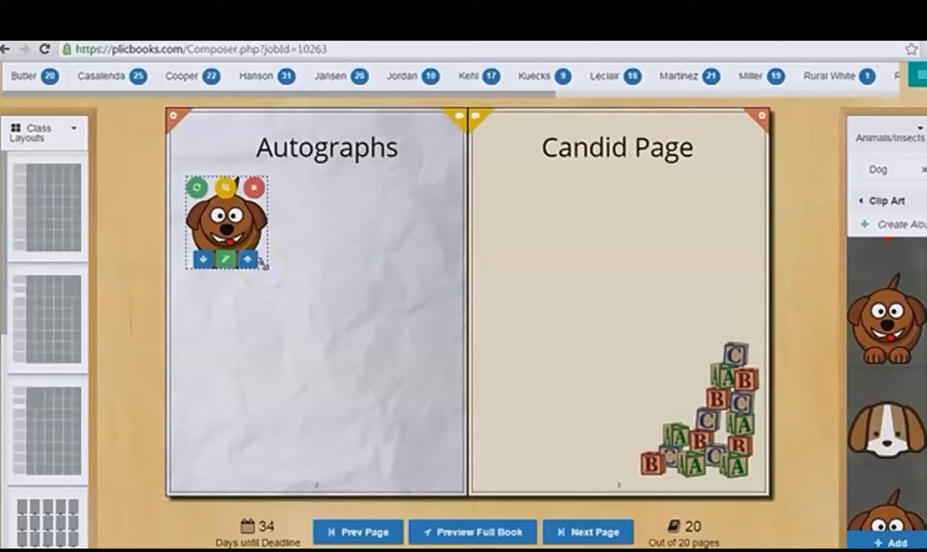
pyautogui.moveTo(263, 263); pyautogui.dragTo(285, 289)
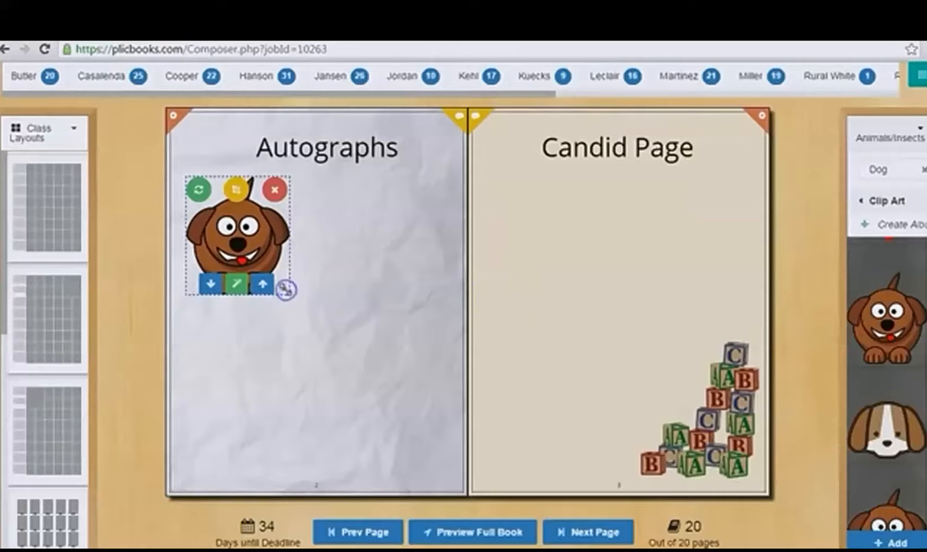
pyautogui.click(466, 316)
# Step: Add the brown-and-white dog face overlapping the brown dog on the Autographs page and move it back behind the brown dog
pyautogui.moveTo(881, 418); pyautogui.dragTo(290, 256)
pyautogui.click(303, 251)
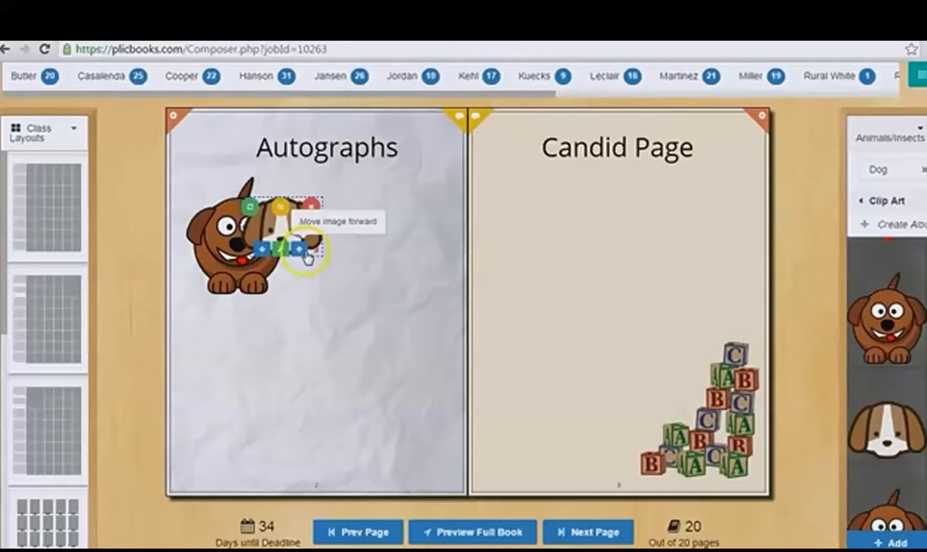
pyautogui.click(262, 250)
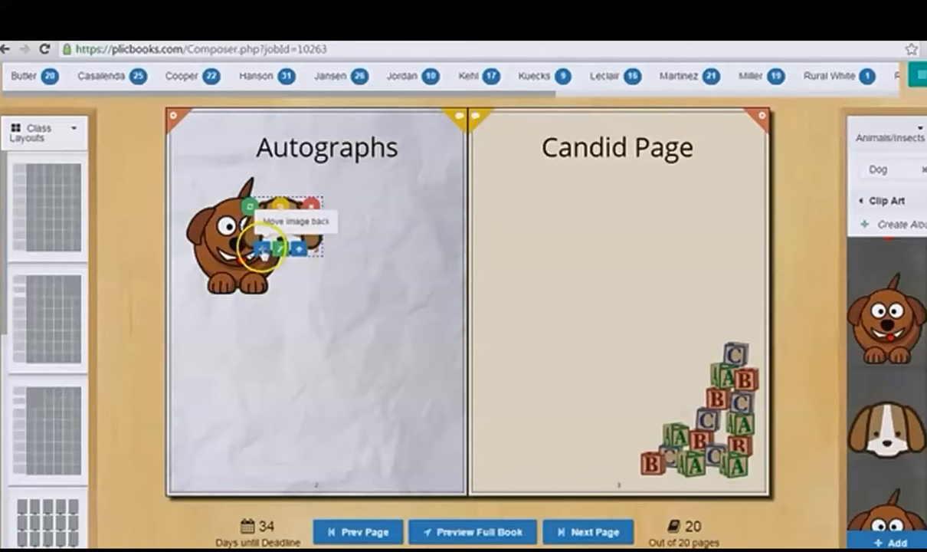
pyautogui.click(286, 452)
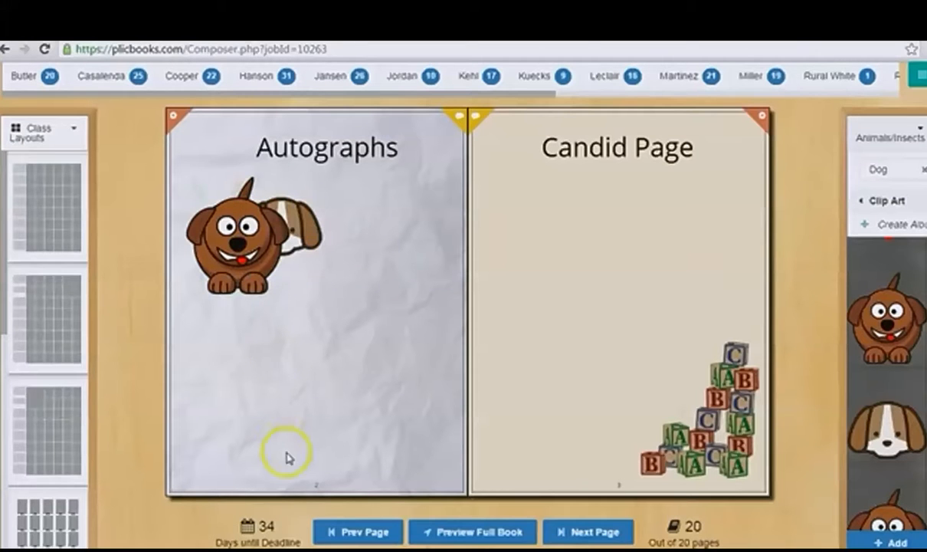
# Step: Remove the brown-and-white dog face from the Autographs page
pyautogui.click(301, 237)
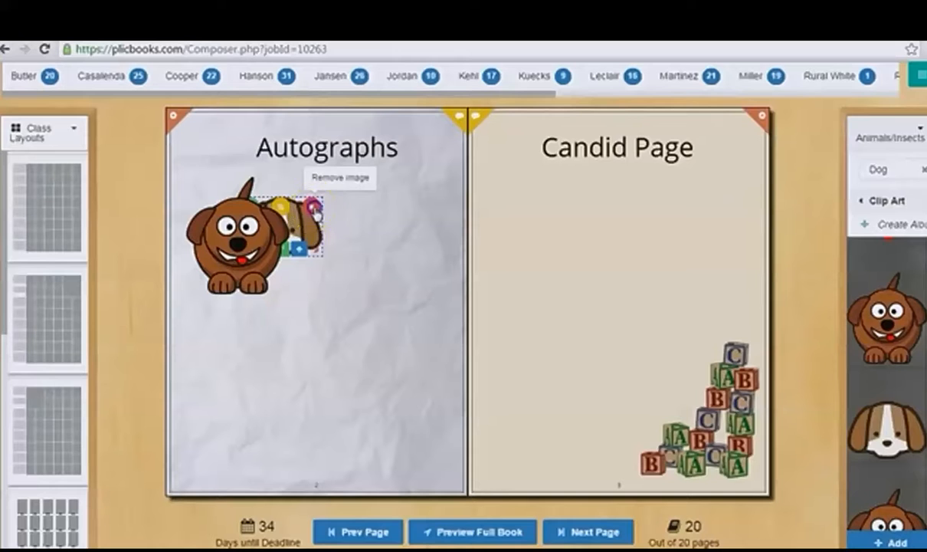
pyautogui.click(313, 206)
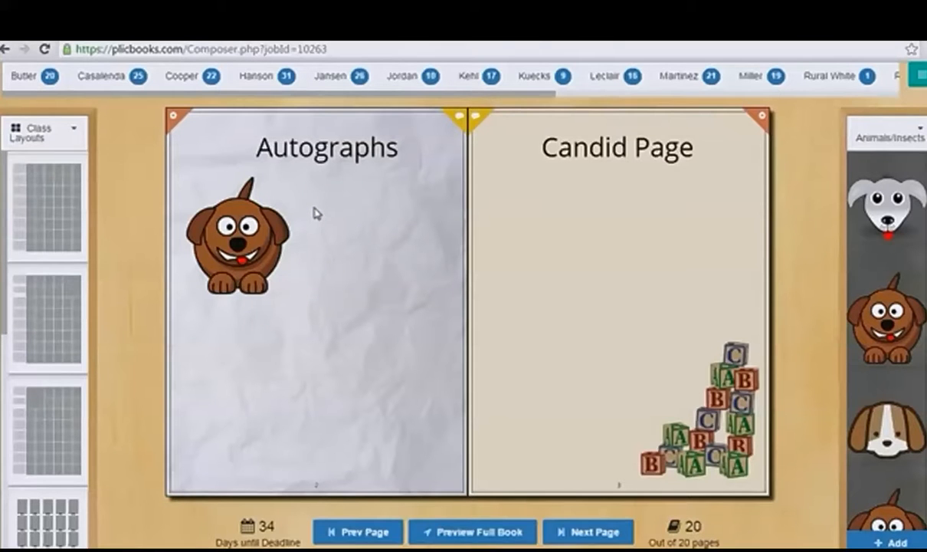
# Step: Open the special effects of the brown dog and enable a border with a thickness of 6
pyautogui.click(249, 222)
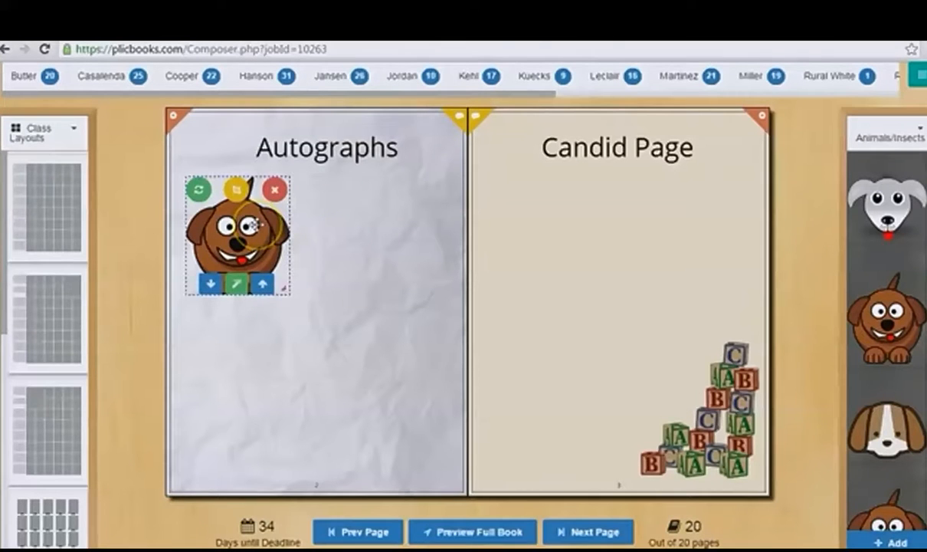
pyautogui.click(240, 242)
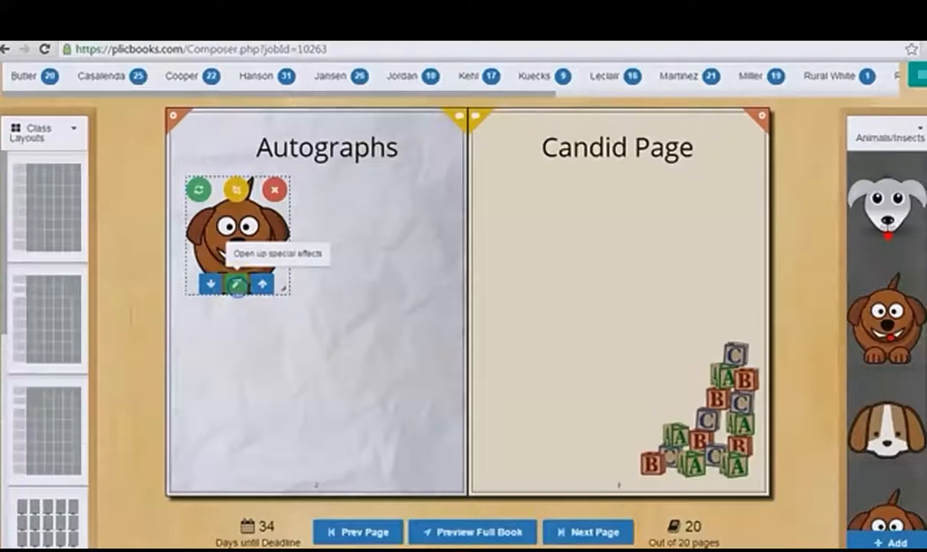
pyautogui.click(238, 285)
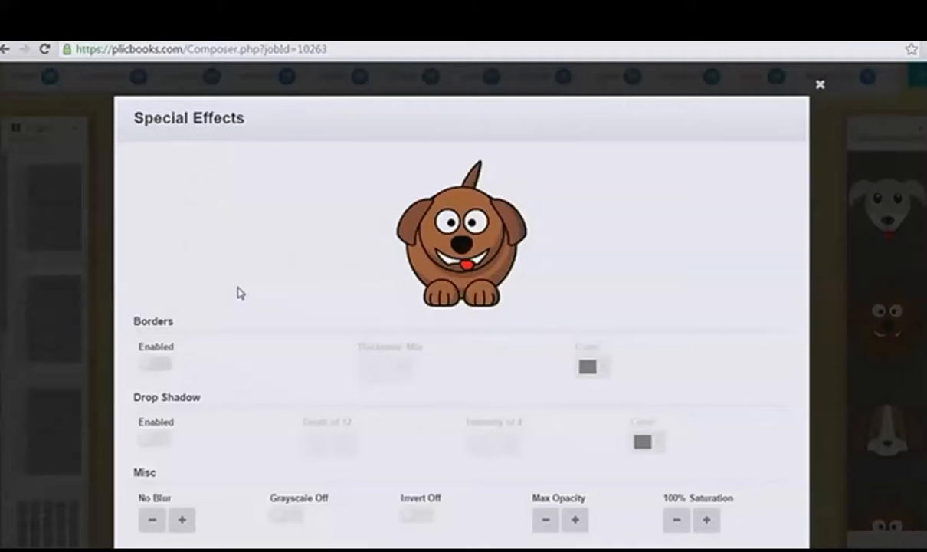
pyautogui.click(164, 368)
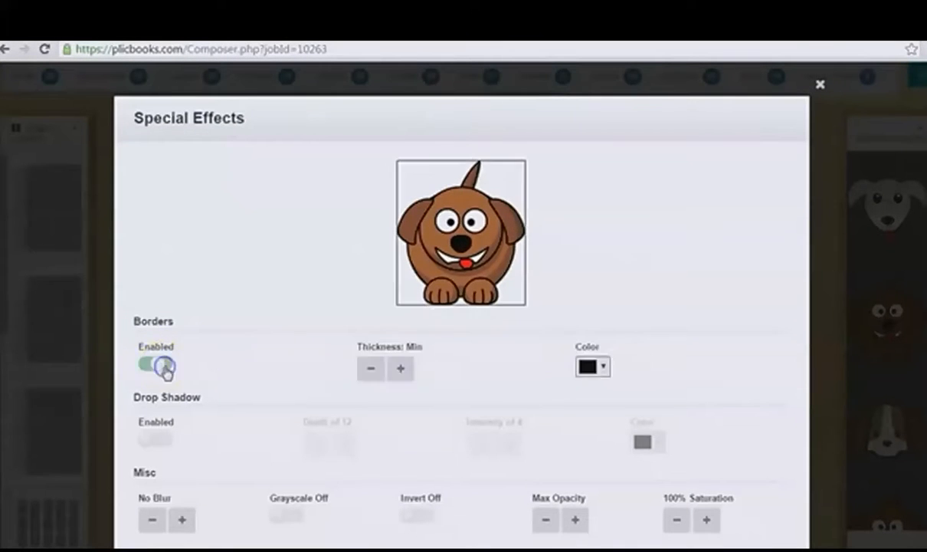
pyautogui.click(402, 370)
pyautogui.click(402, 370)
pyautogui.click(402, 369)
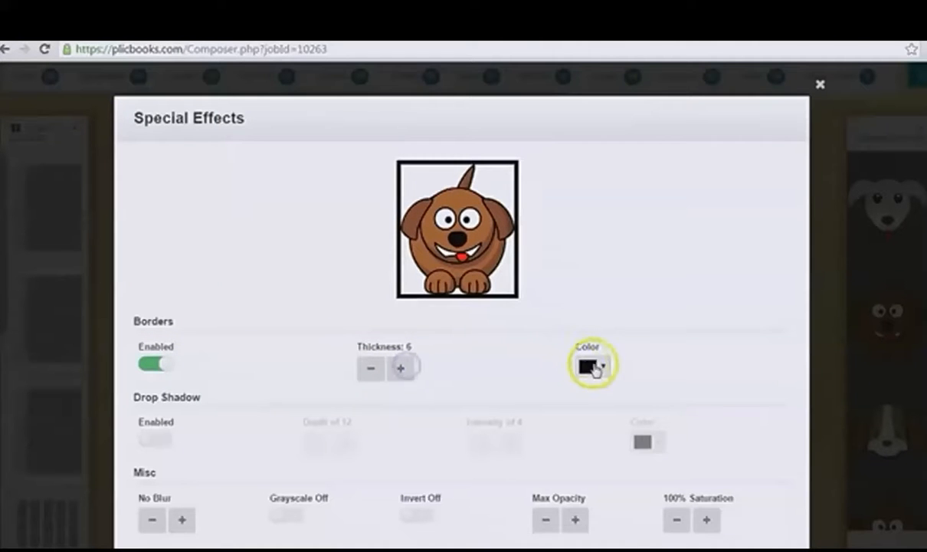
# Step: Set the brown dog's border color to red (#ed0404)
pyautogui.click(597, 368)
pyautogui.click(676, 390)
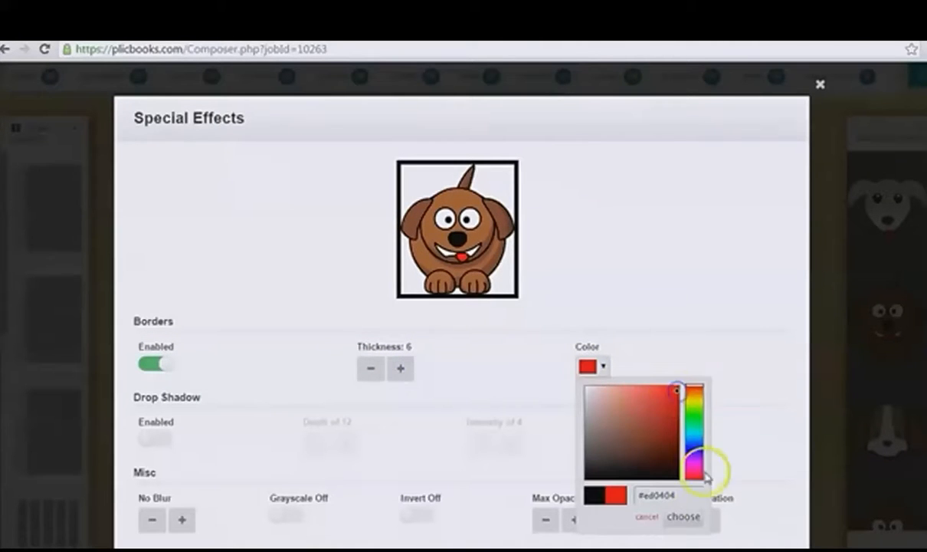
pyautogui.click(686, 517)
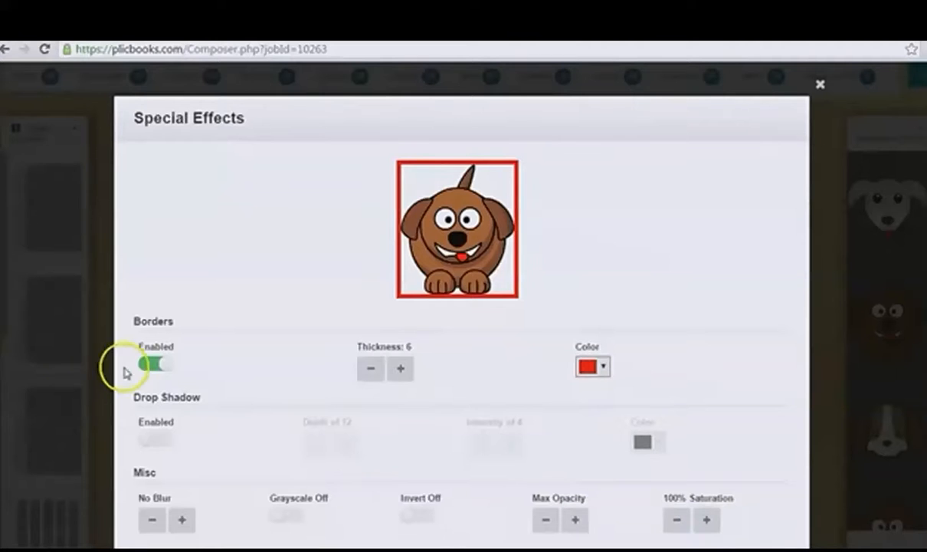
# Step: Turn off the brown dog's border and enable a drop shadow, trying a smaller depth before setting it to 12
pyautogui.click(147, 364)
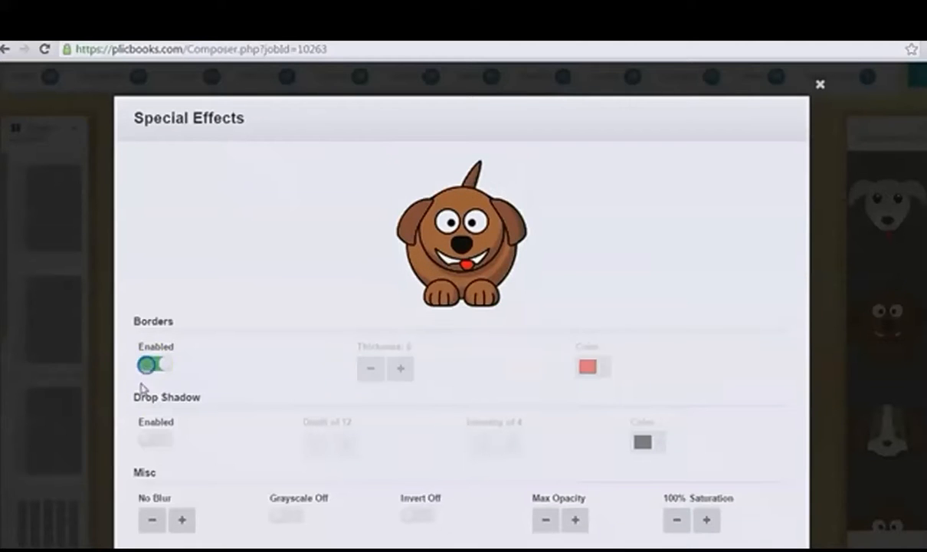
pyautogui.click(157, 437)
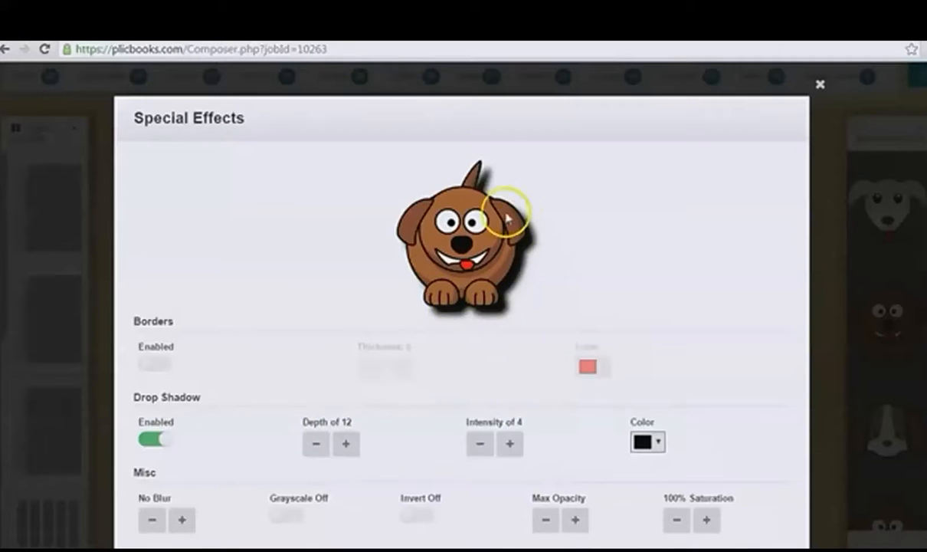
pyautogui.click(316, 443)
pyautogui.click(315, 443)
pyautogui.click(316, 443)
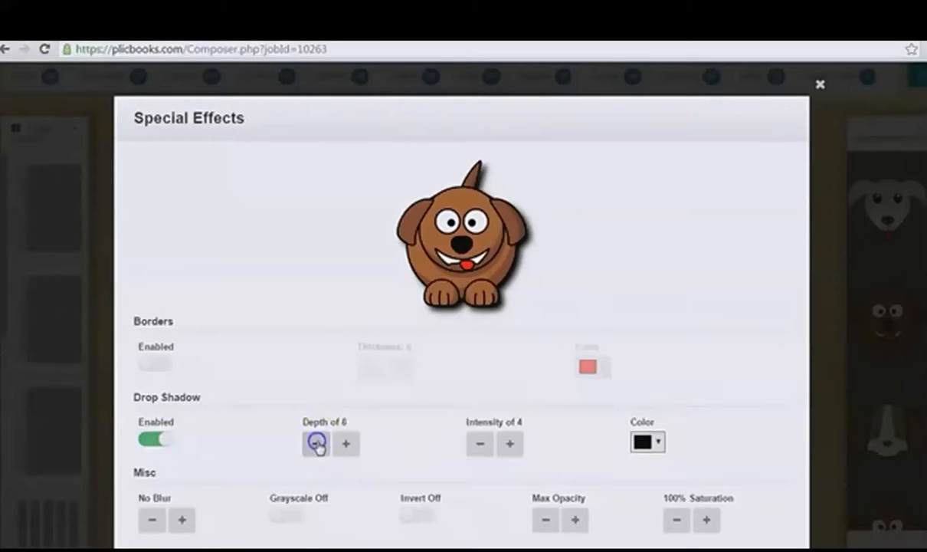
pyautogui.click(345, 443)
pyautogui.click(345, 443)
pyautogui.click(346, 443)
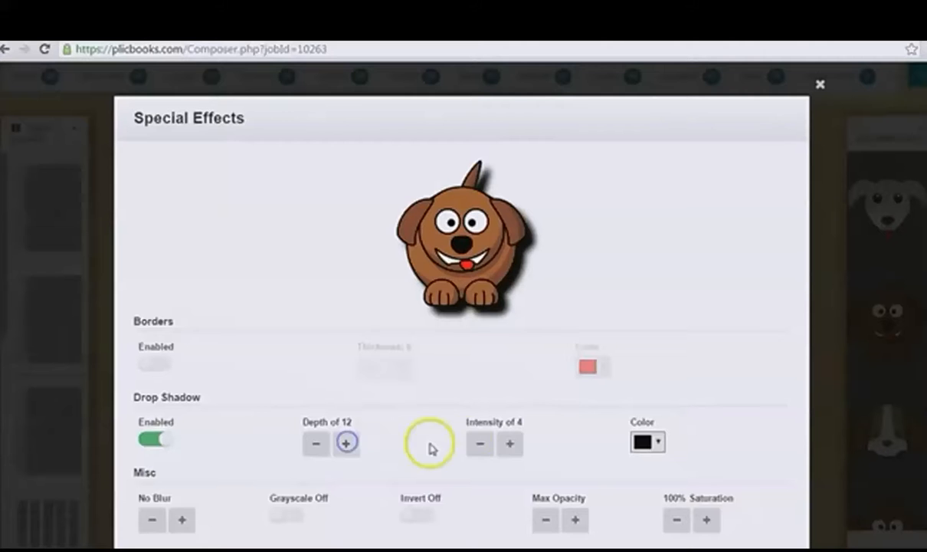
# Step: Raise the drop shadow's intensity to Max and set its color to red
pyautogui.click(511, 443)
pyautogui.click(511, 443)
pyautogui.click(511, 443)
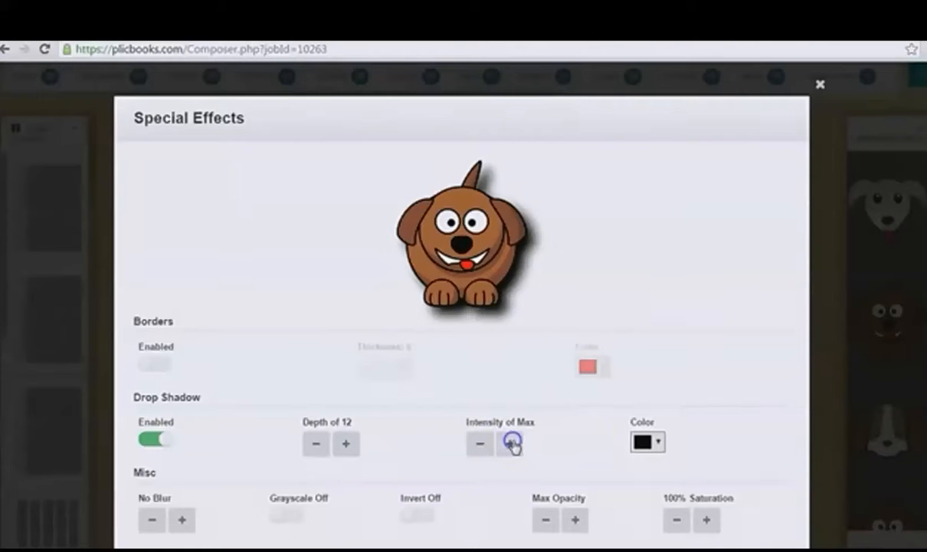
pyautogui.click(650, 443)
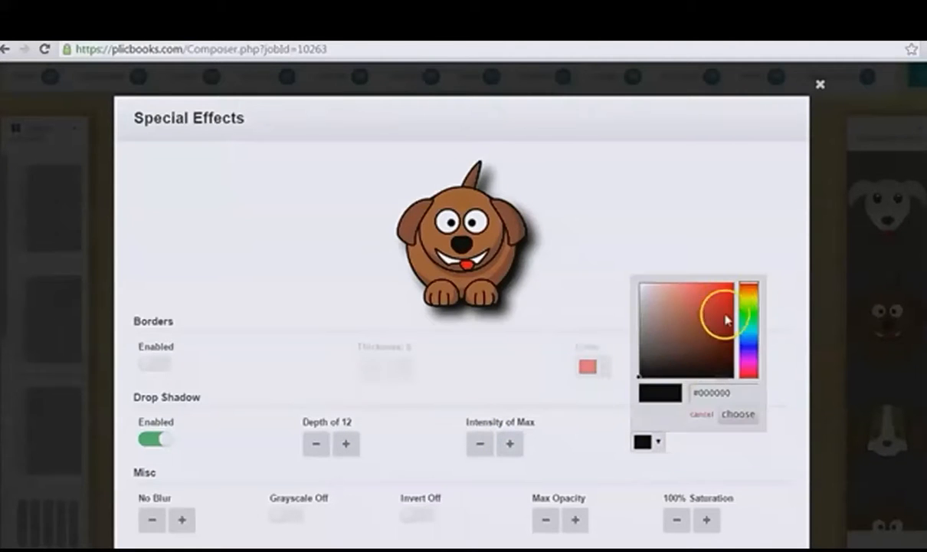
pyautogui.click(731, 301)
pyautogui.click(736, 414)
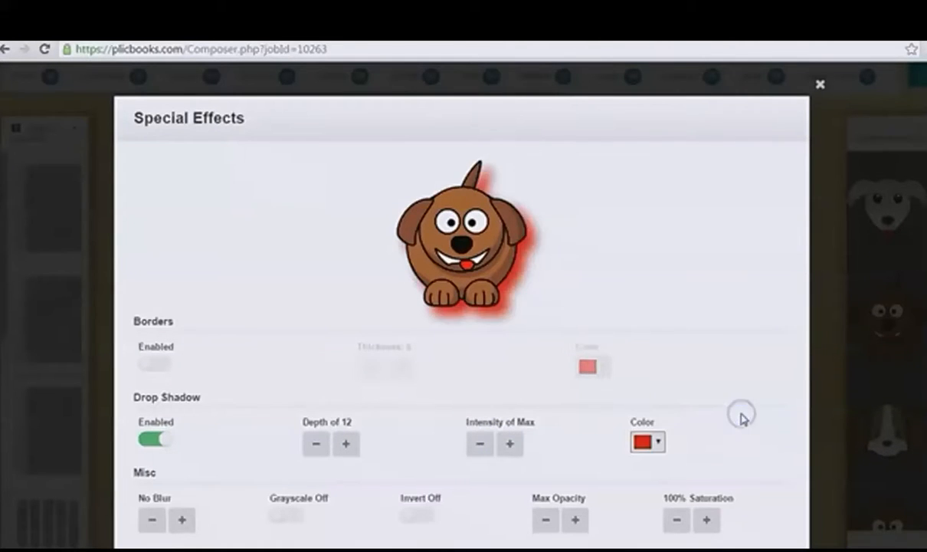
# Step: Turn off the drop shadow and try blurring the brown dog, returning the setting to No Blur
pyautogui.click(148, 436)
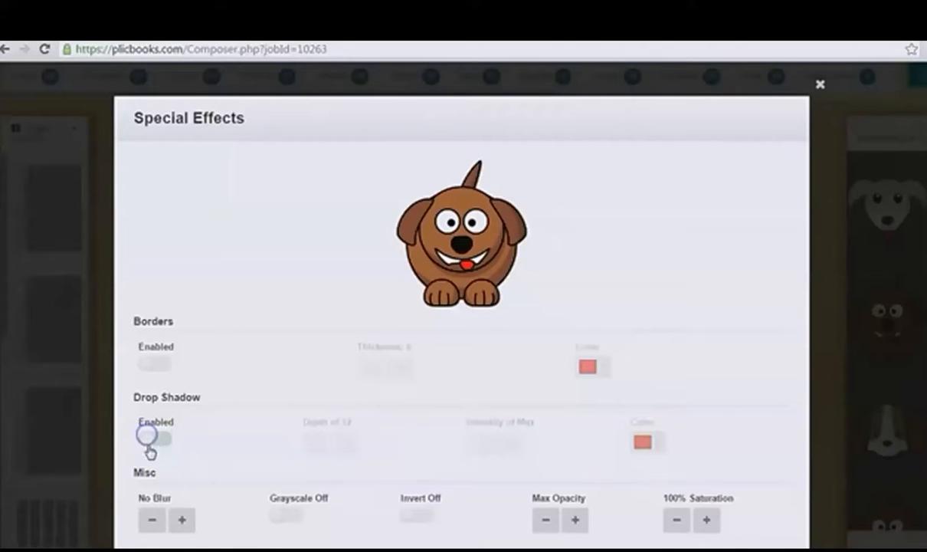
pyautogui.click(183, 521)
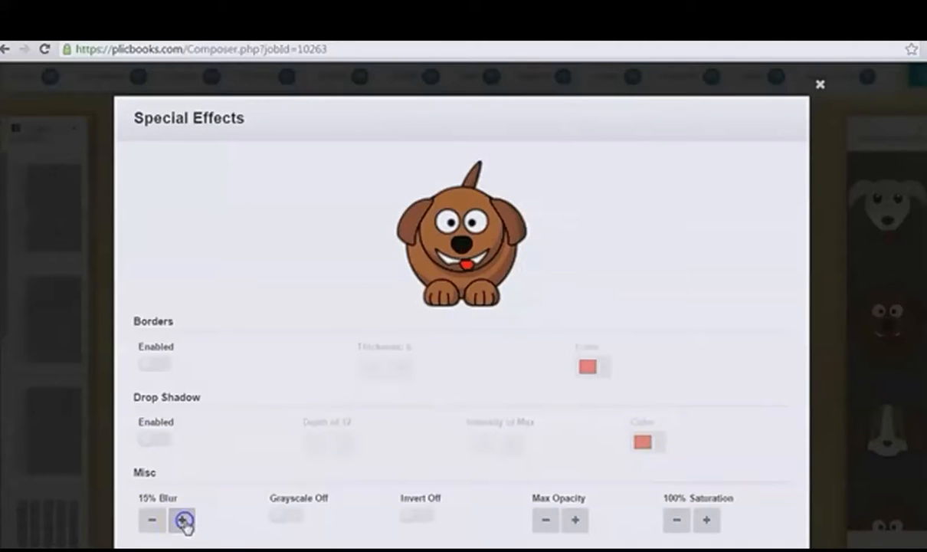
pyautogui.click(184, 521)
pyautogui.click(184, 522)
pyautogui.click(184, 522)
pyautogui.click(154, 520)
pyautogui.click(153, 520)
pyautogui.click(153, 521)
pyautogui.click(154, 521)
pyautogui.click(154, 520)
# Step: Try the grayscale effect on the brown dog
pyautogui.click(303, 516)
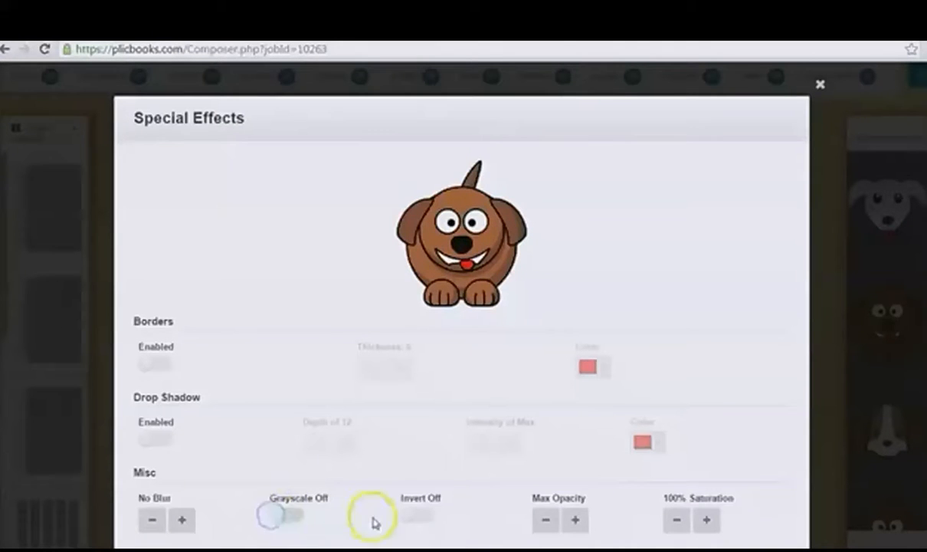
# Step: Try inverting the brown dog's colors and lowering its opacity, returning the settings to Invert Off and Max Opacity
pyautogui.click(415, 518)
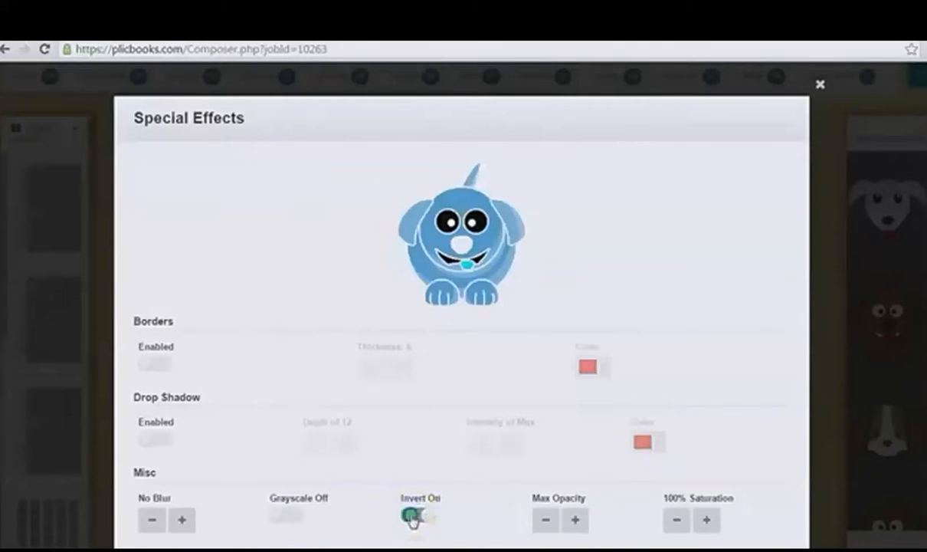
pyautogui.click(414, 517)
pyautogui.click(546, 522)
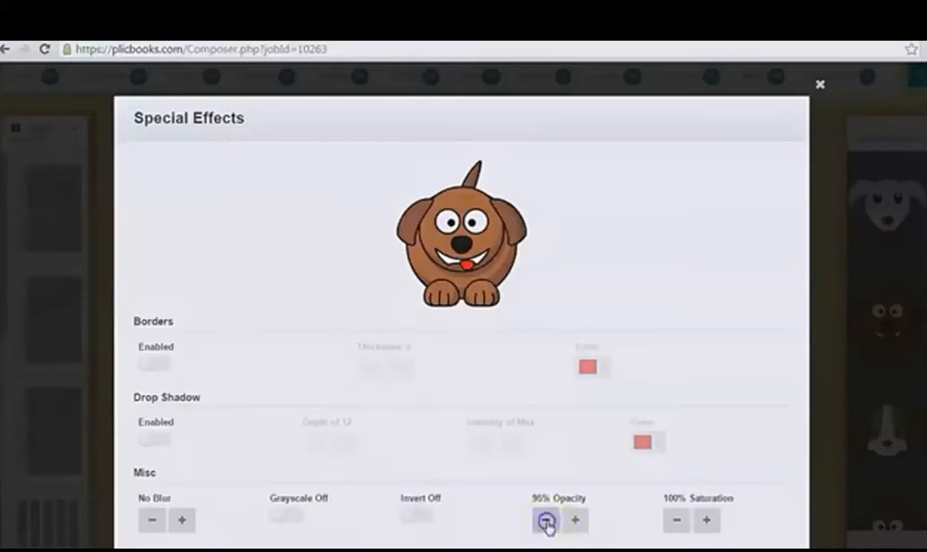
pyautogui.click(546, 522)
pyautogui.click(577, 522)
pyautogui.click(577, 521)
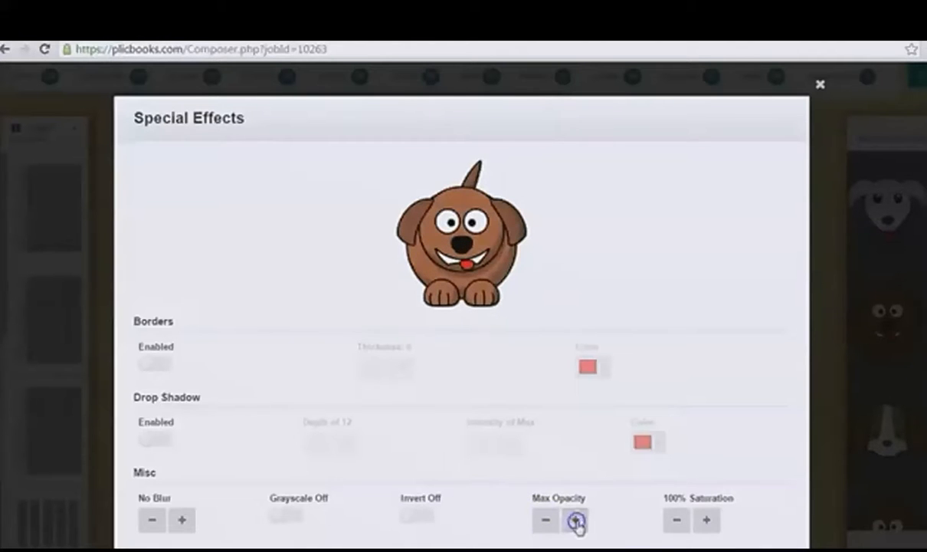
# Step: Try lowering the brown dog's saturation to 80%, returning it to 100%
pyautogui.click(679, 520)
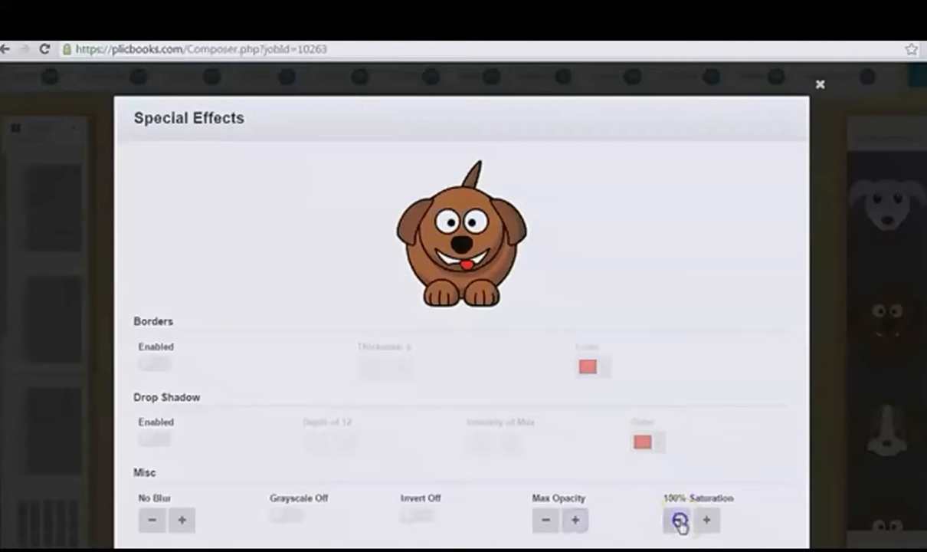
pyautogui.click(678, 521)
pyautogui.click(708, 521)
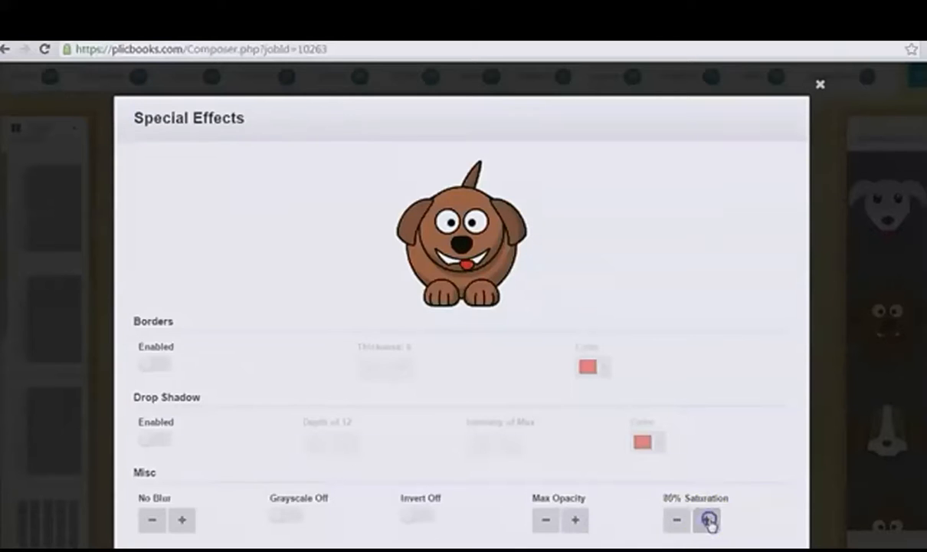
pyautogui.click(708, 520)
# Step: Enable the brown dog's drop shadow again in black with a depth of 14 and apply the effects
pyautogui.scroll(-1, 724, 460)
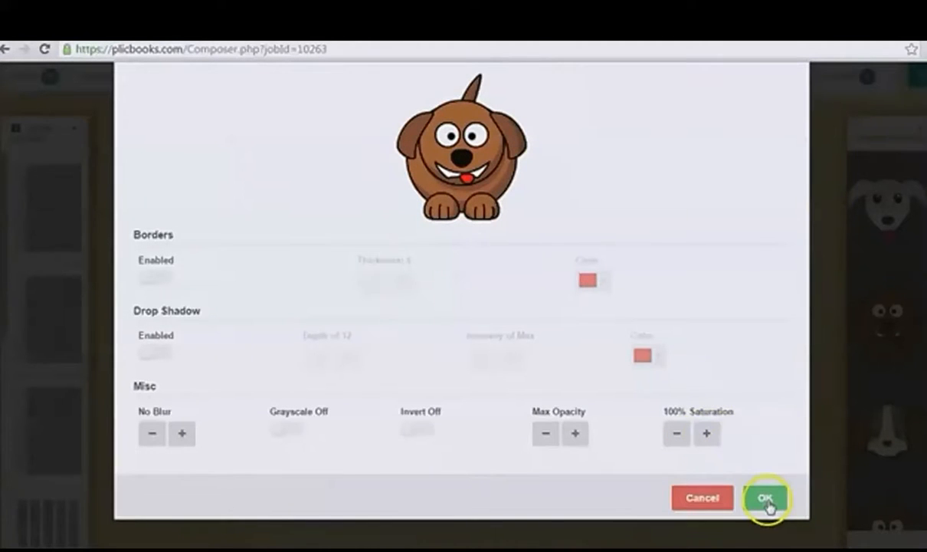
pyautogui.click(153, 356)
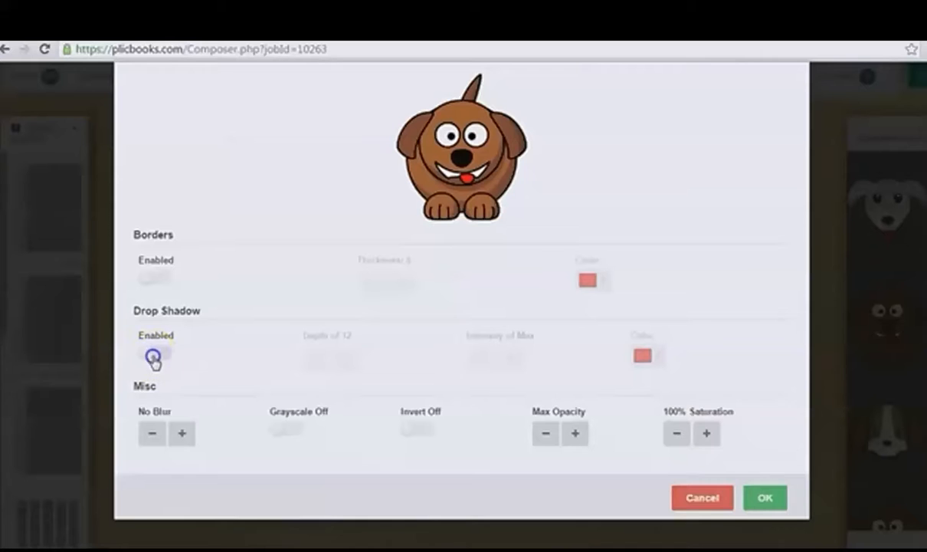
pyautogui.click(641, 355)
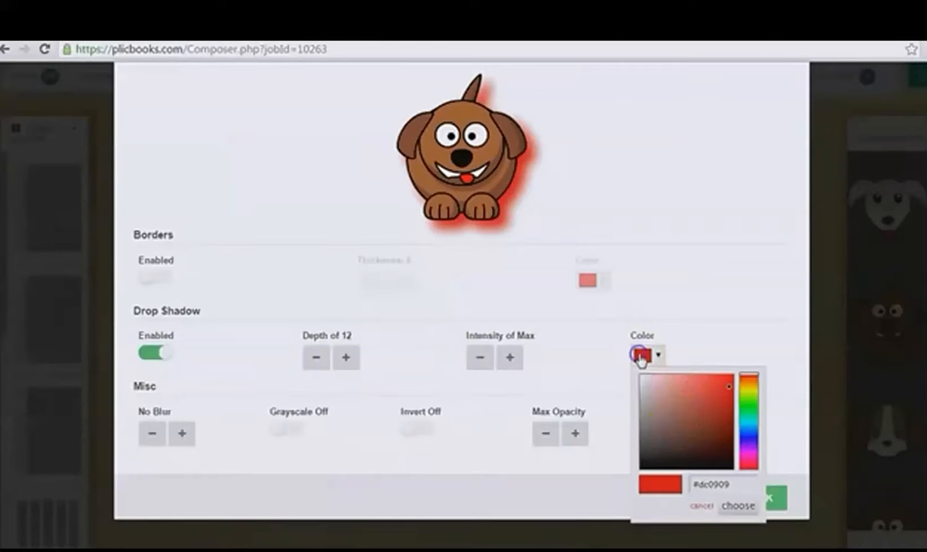
pyautogui.click(640, 467)
pyautogui.click(737, 505)
pyautogui.click(346, 357)
pyautogui.click(346, 357)
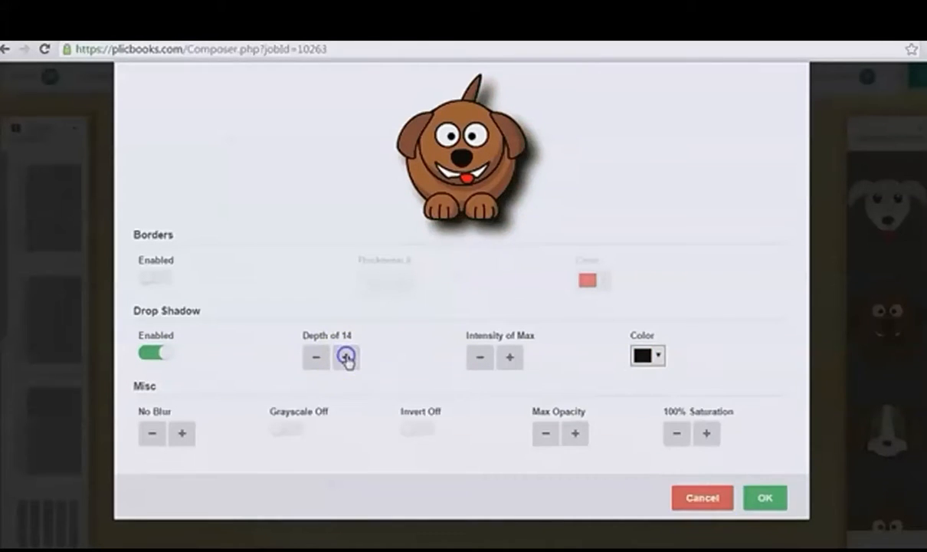
pyautogui.click(765, 499)
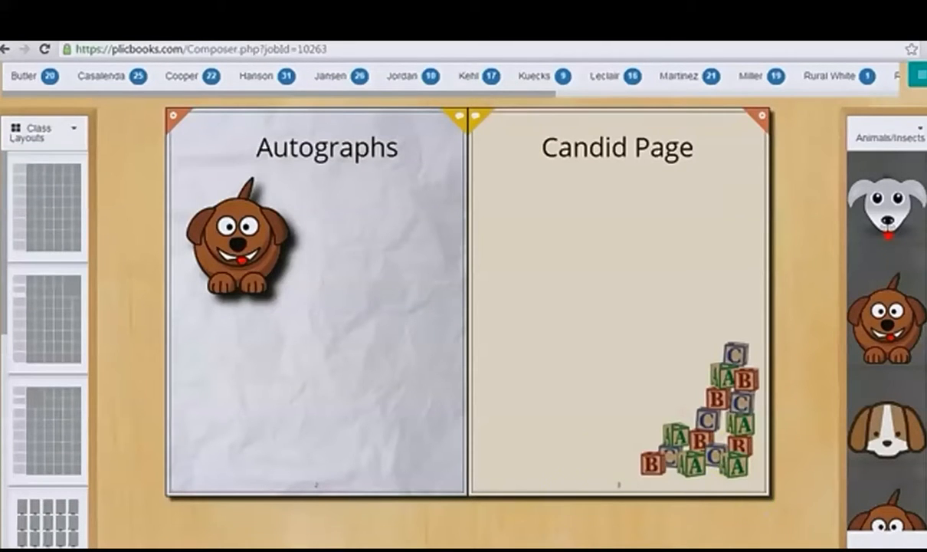
# Step: Try placing the gray dog clip art beside the brown dog on the Autographs page, removing it again
pyautogui.moveTo(524, 546)
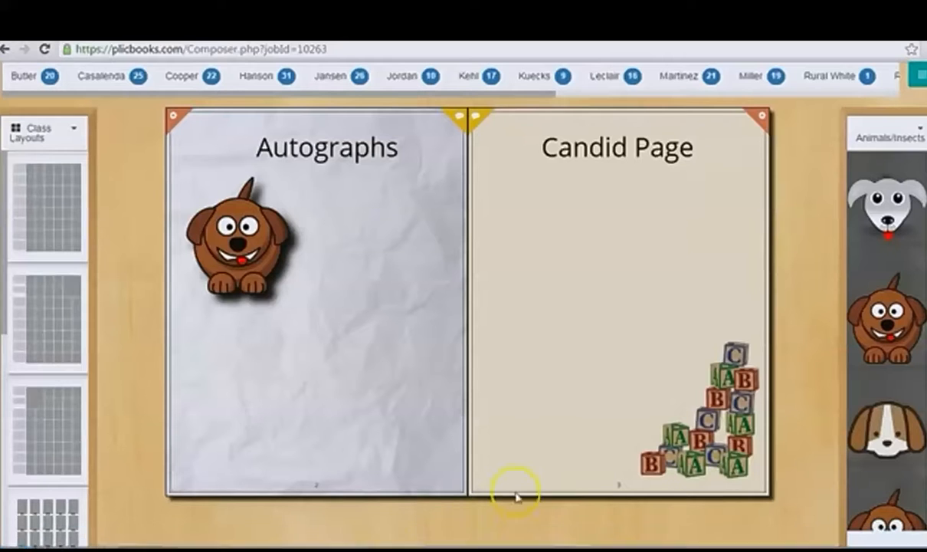
pyautogui.moveTo(887, 203); pyautogui.dragTo(343, 280)
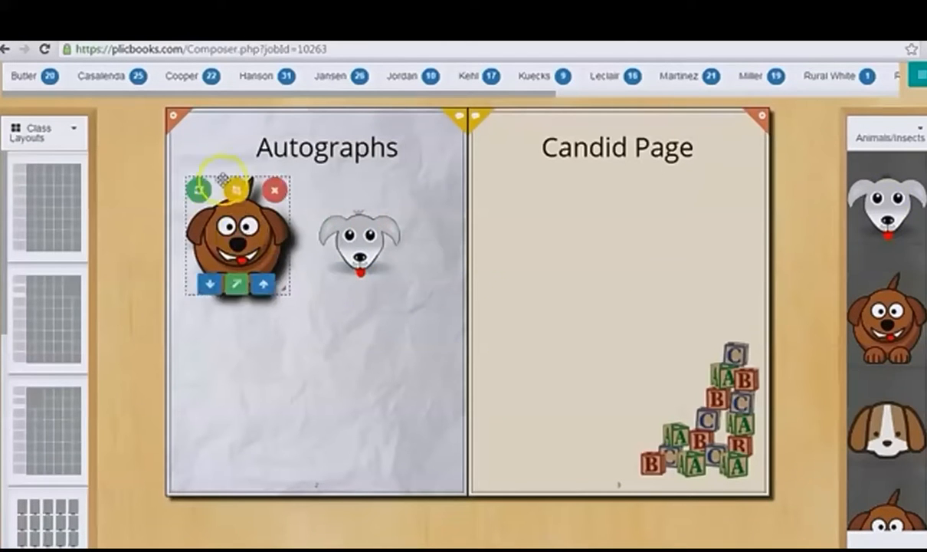
pyautogui.click(252, 236)
pyautogui.moveTo(368, 272)
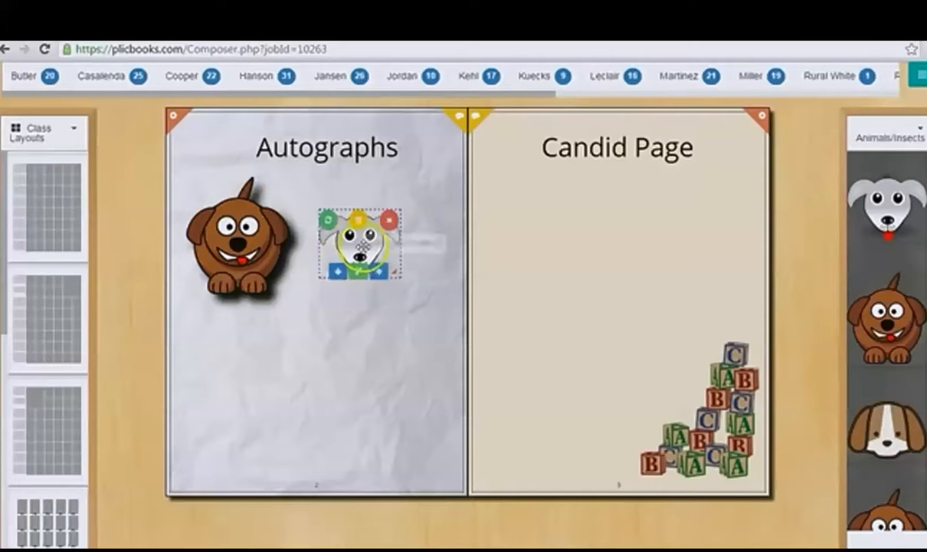
pyautogui.click(389, 220)
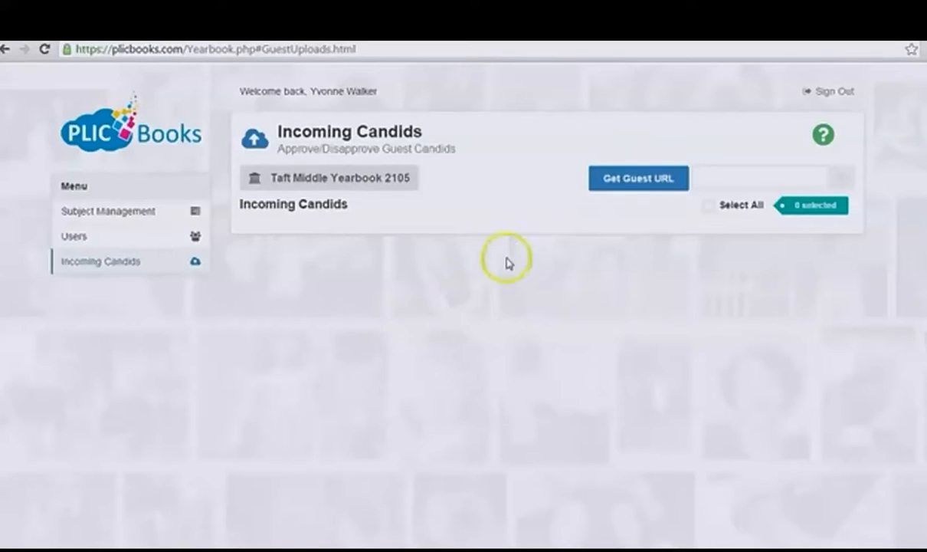
# Step: Generate the guest upload URL for the Taft Middle yearbook's incoming candids and copy it
pyautogui.click(624, 183)
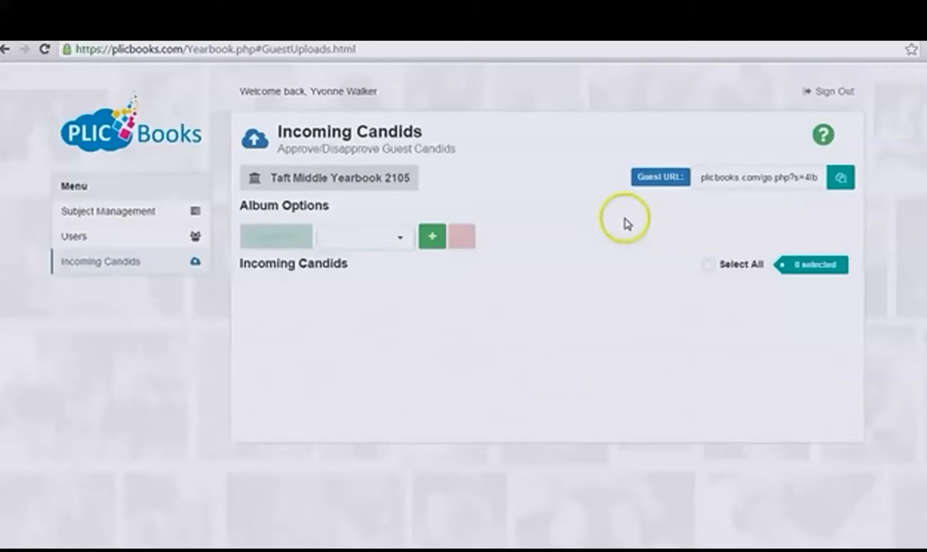
pyautogui.click(734, 179)
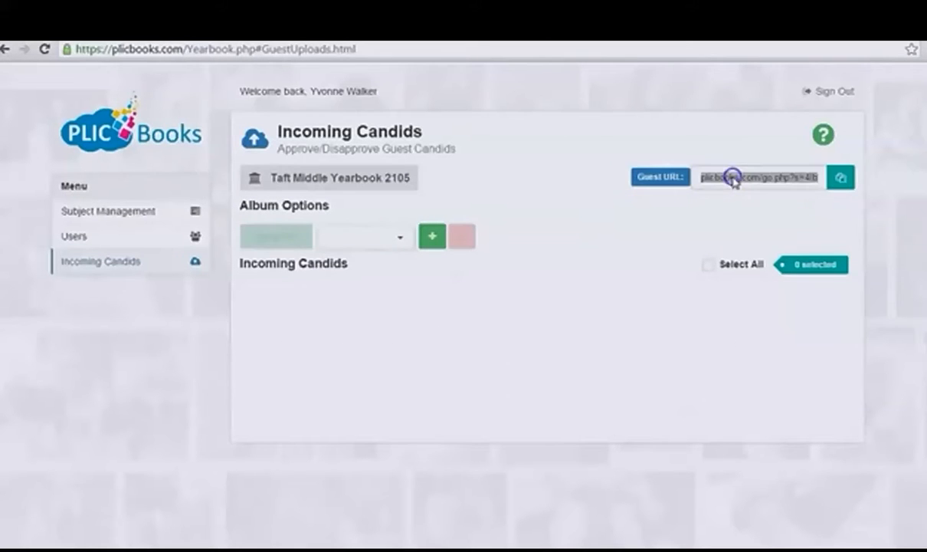
pyautogui.rightClick(733, 179)
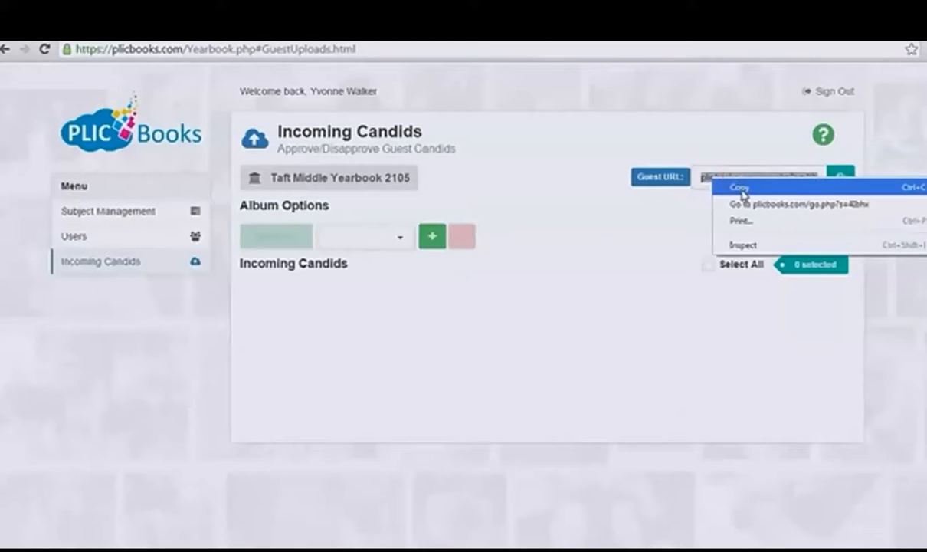
pyautogui.click(741, 189)
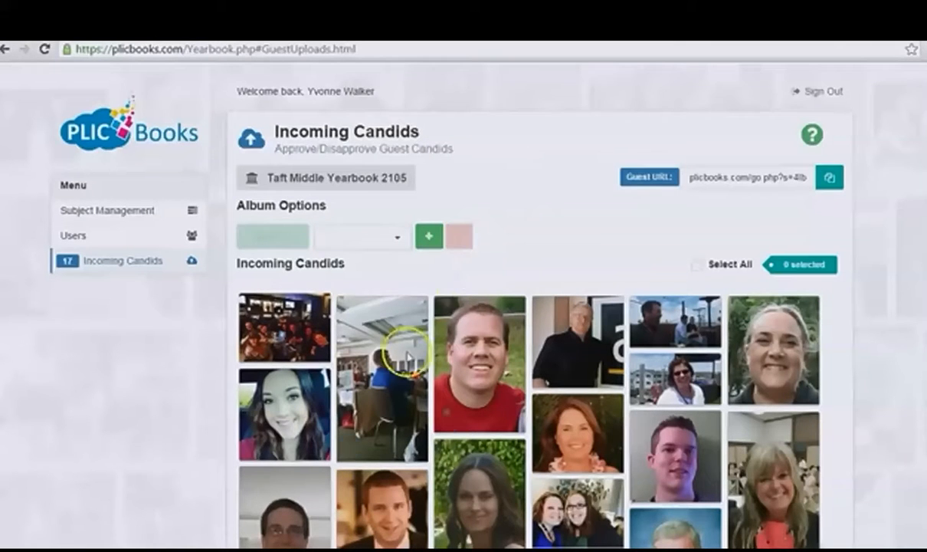
# Step: Select five portrait photos among the incoming candids for approval
pyautogui.click(328, 407)
pyautogui.click(476, 378)
pyautogui.click(479, 472)
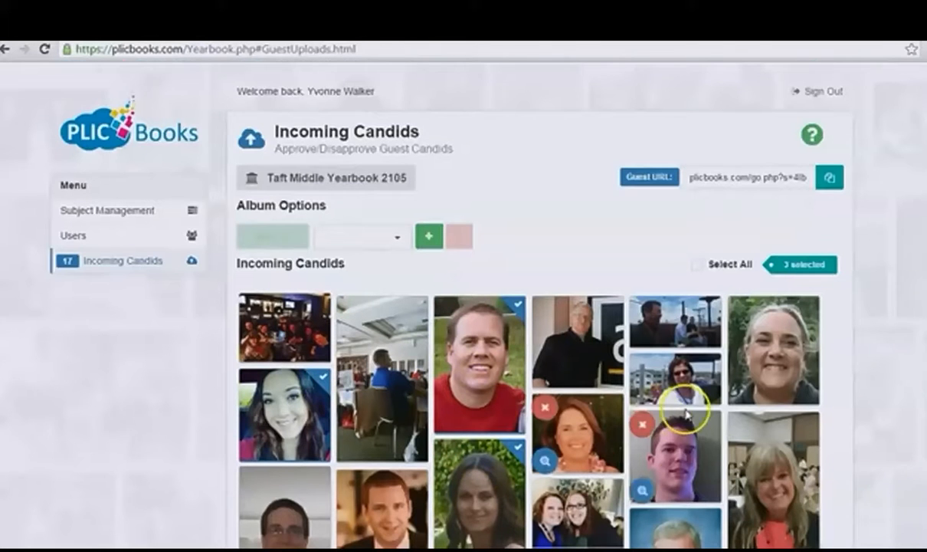
pyautogui.scroll(-3, 667, 399)
pyautogui.click(580, 469)
pyautogui.click(672, 418)
pyautogui.scroll(3, 597, 337)
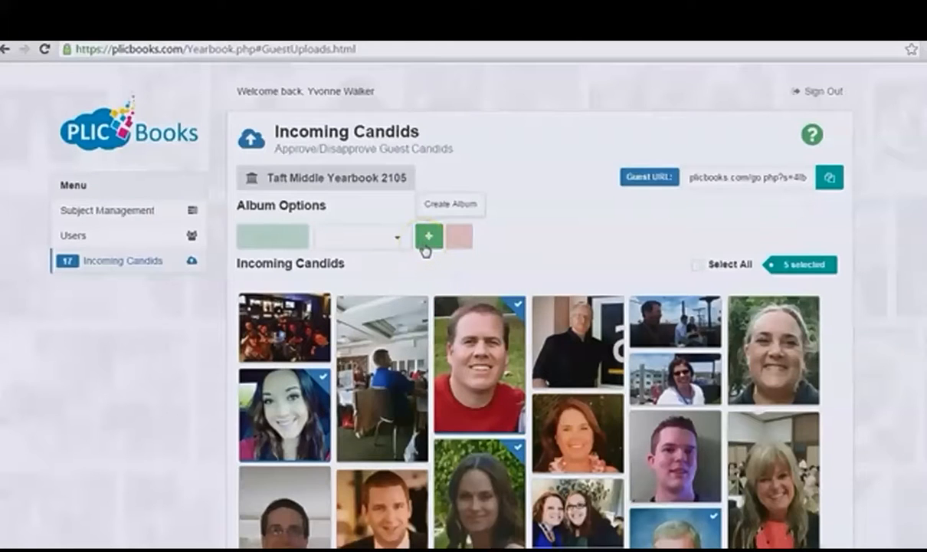
# Step: Create a sub-album named with the account holder's first name plus "Candids" and send the selected photos to it
pyautogui.click(422, 244)
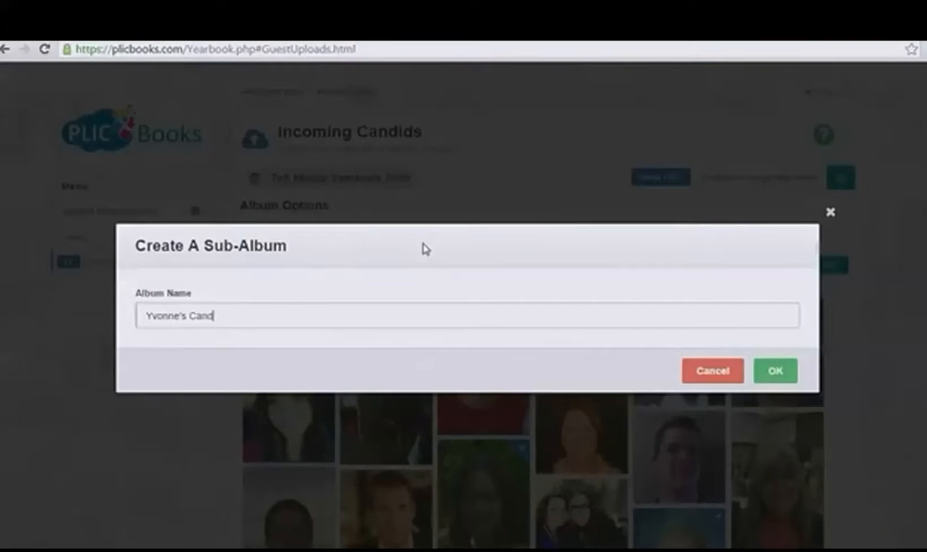
pyautogui.click(774, 370)
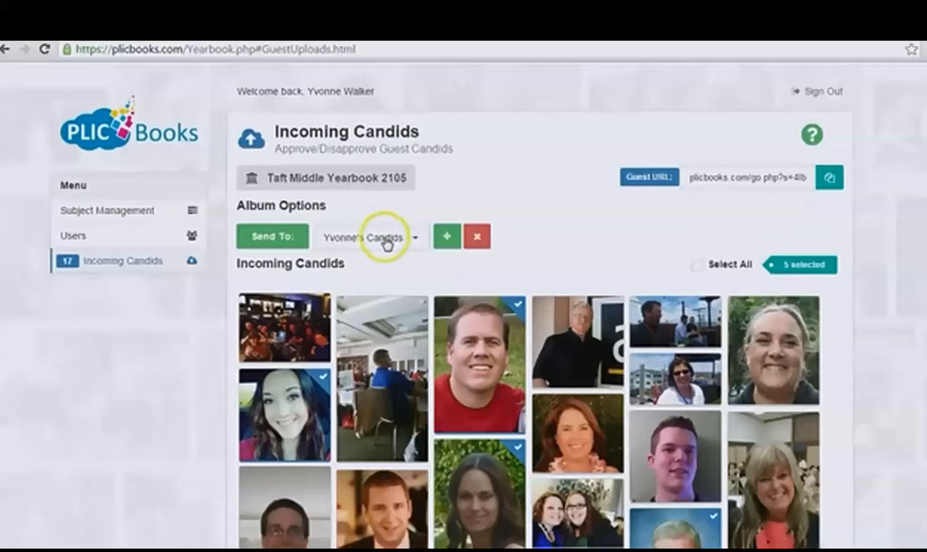
pyautogui.click(278, 242)
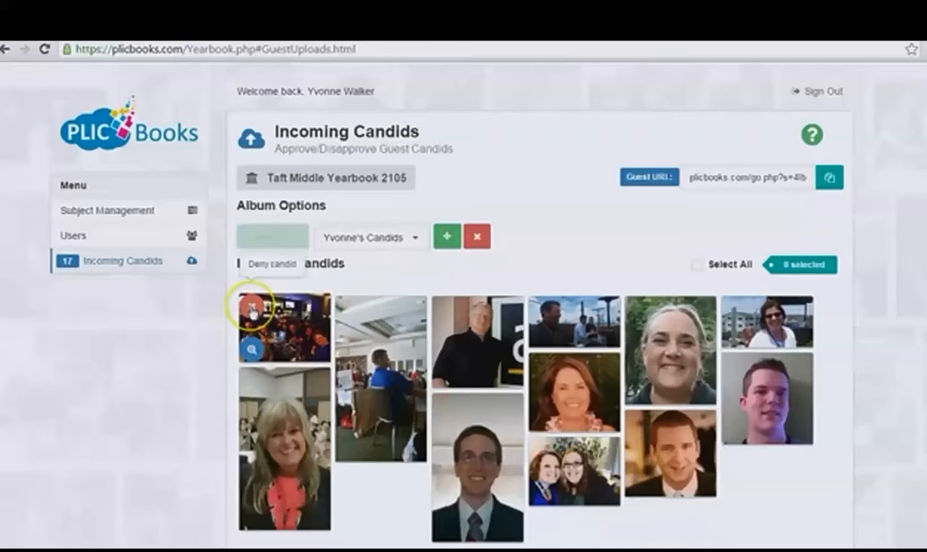
# Step: Deny the dark group photo among the incoming candids and view the seated man's photo at large size
pyautogui.click(251, 306)
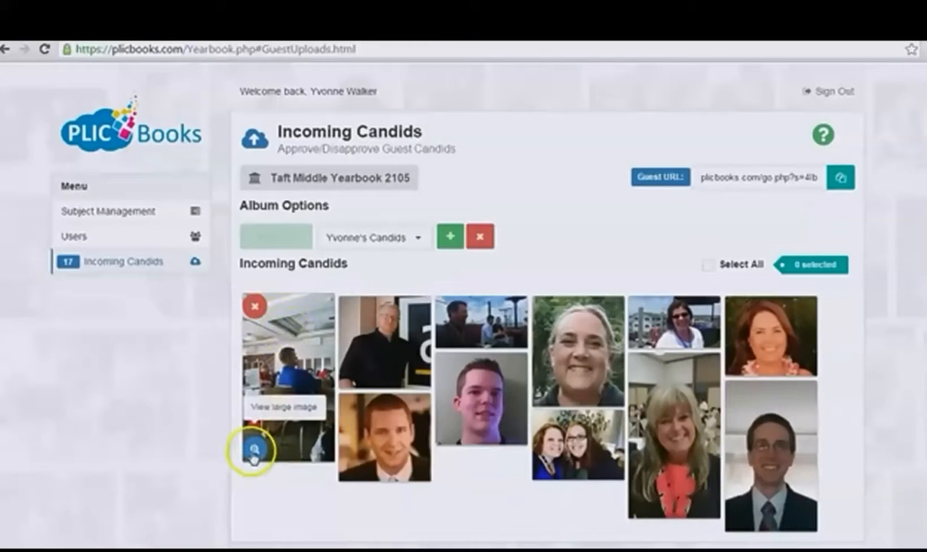
pyautogui.click(253, 452)
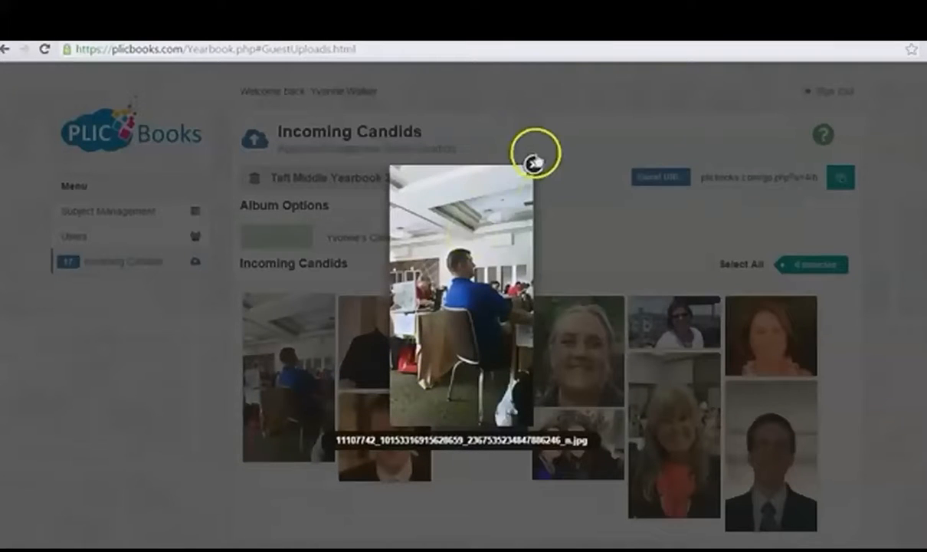
pyautogui.click(535, 165)
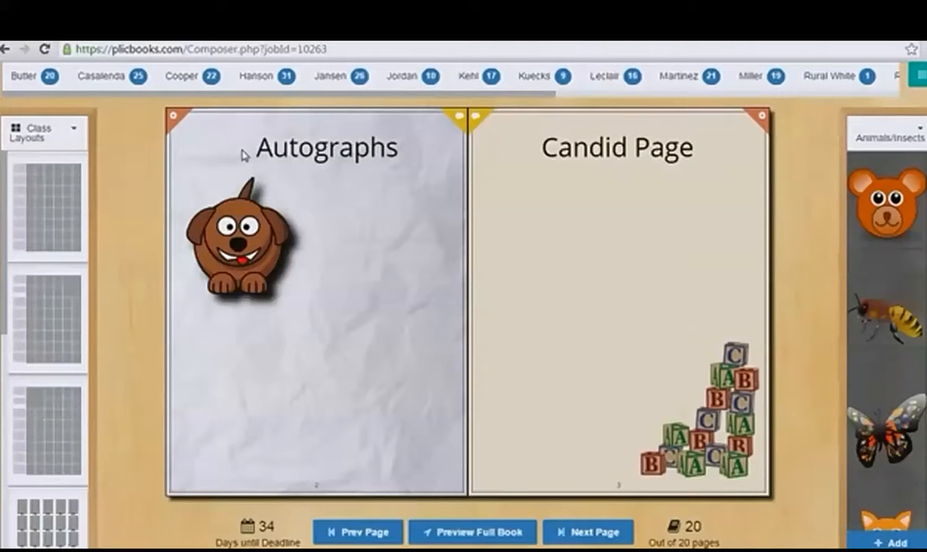
# Step: Replace the Candid Page with the auto-generated collage template from the Candid Layouts
pyautogui.click(69, 135)
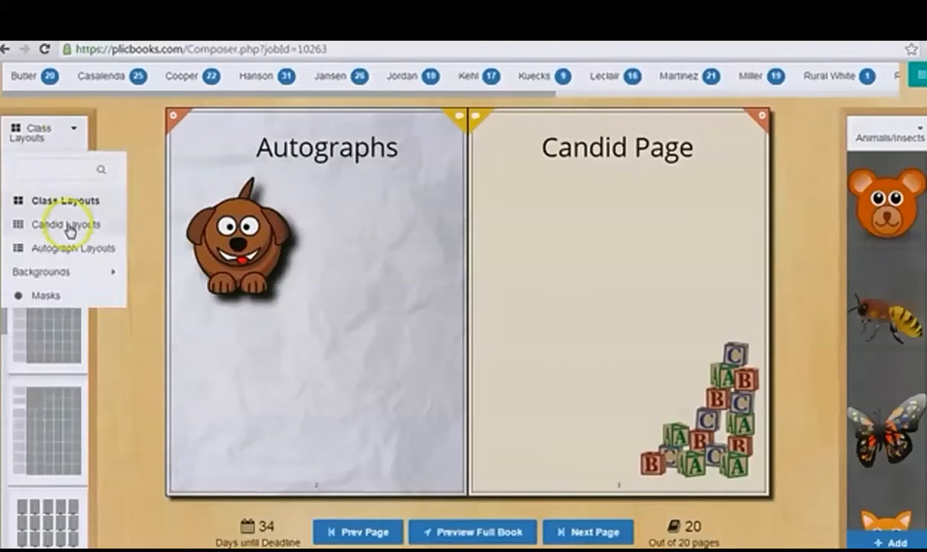
pyautogui.click(67, 228)
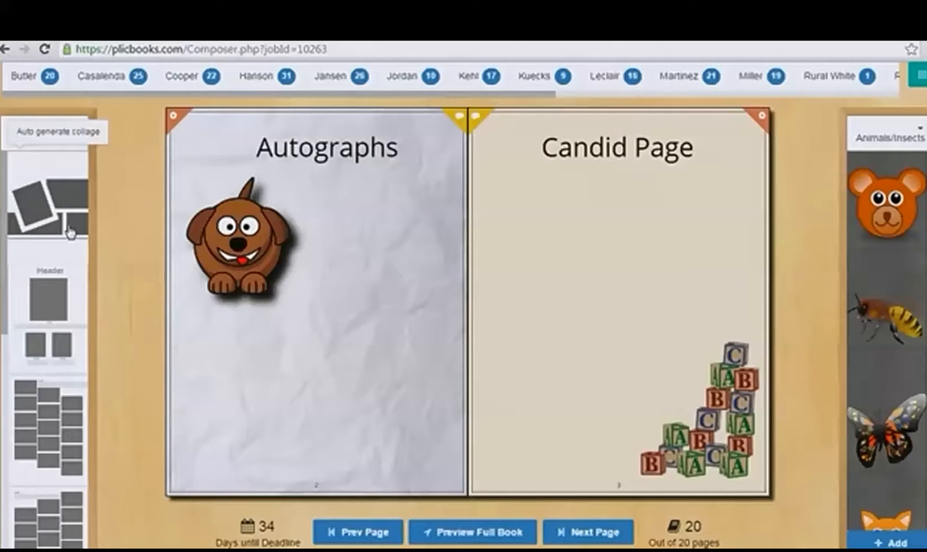
pyautogui.click(81, 230)
pyautogui.click(51, 218)
pyautogui.moveTo(49, 213); pyautogui.dragTo(597, 285)
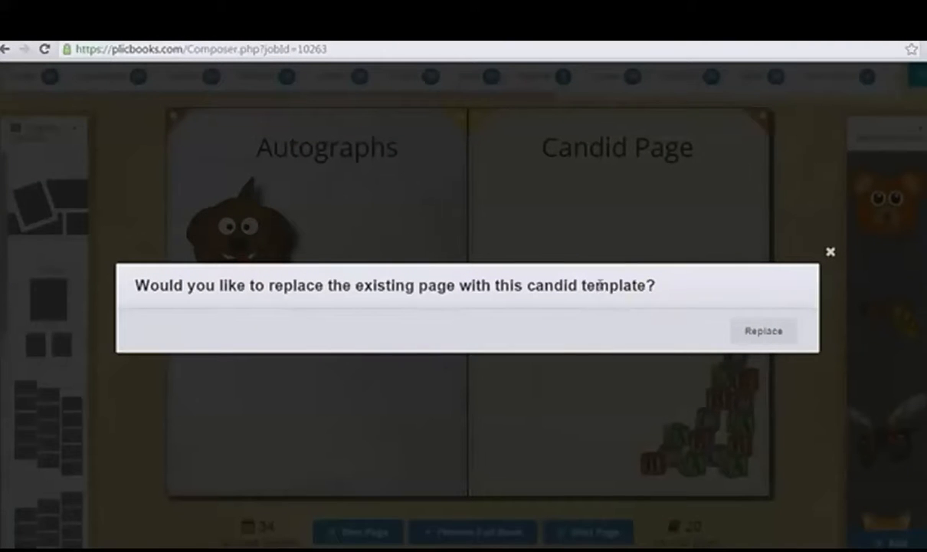
pyautogui.click(764, 331)
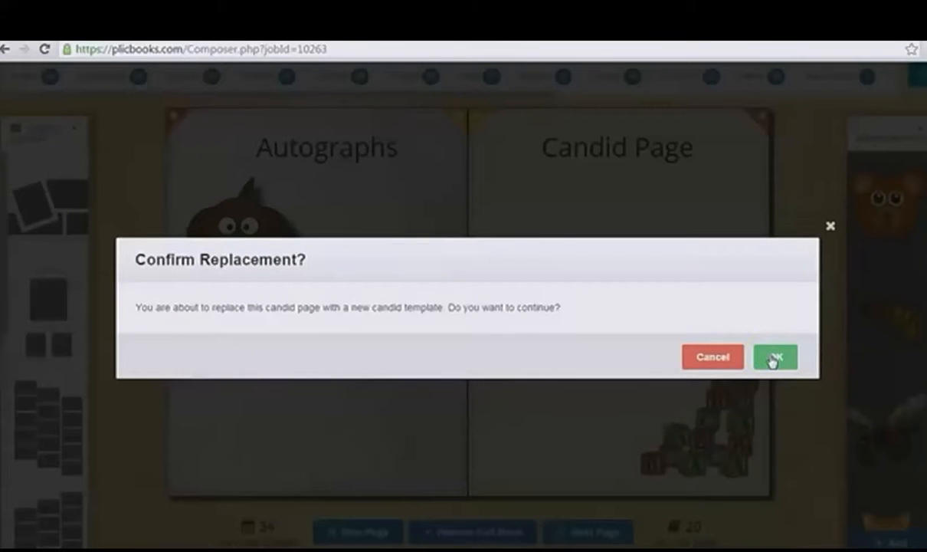
pyautogui.click(772, 358)
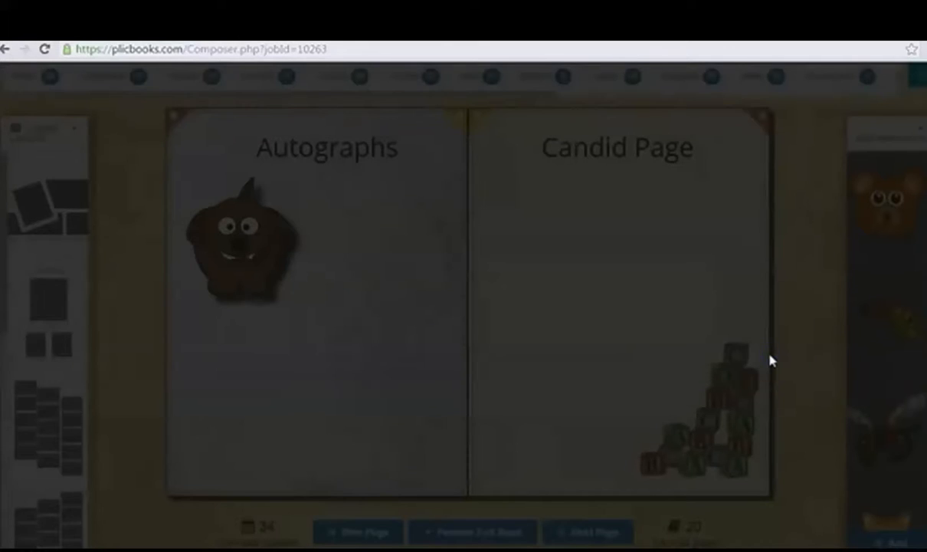
# Step: Switch the collage's photo source from Animals/Insects to the account holder's candids album
pyautogui.click(361, 165)
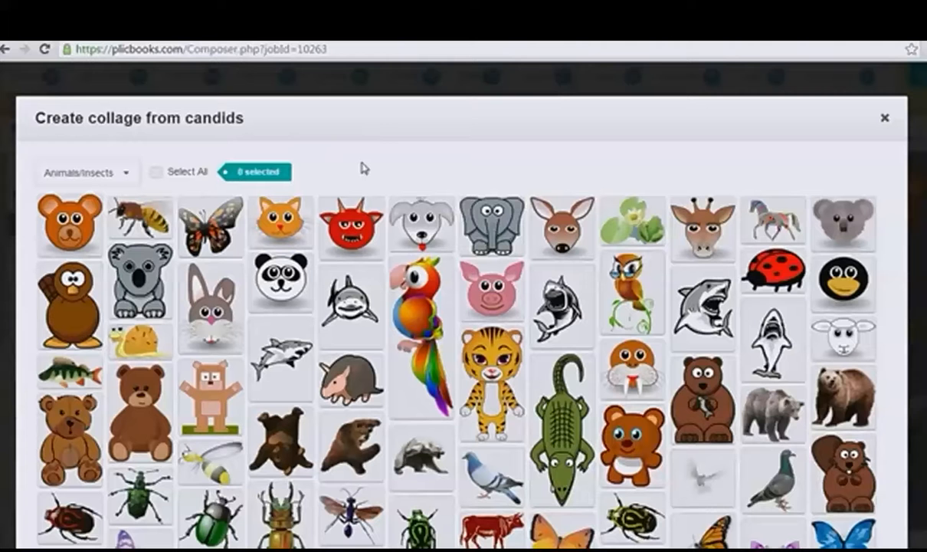
pyautogui.click(366, 263)
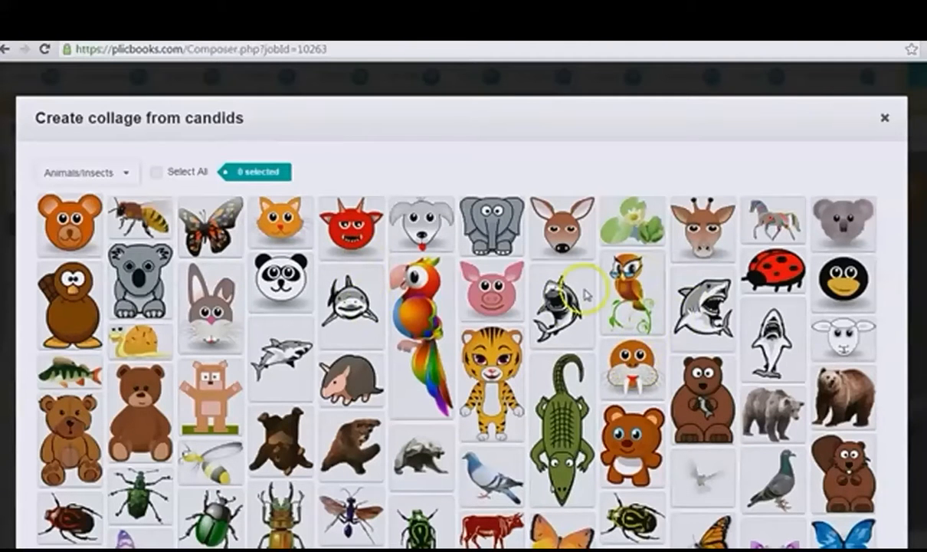
pyautogui.click(127, 176)
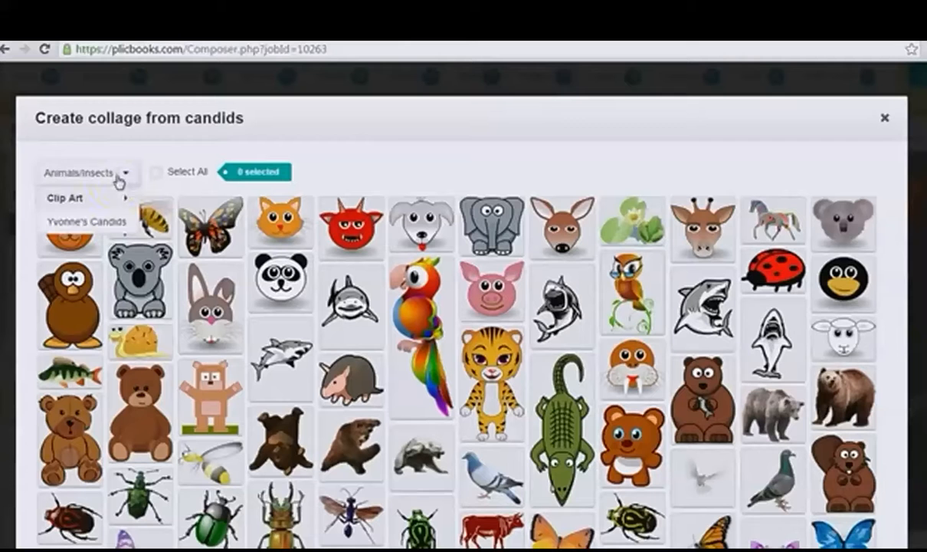
pyautogui.click(100, 221)
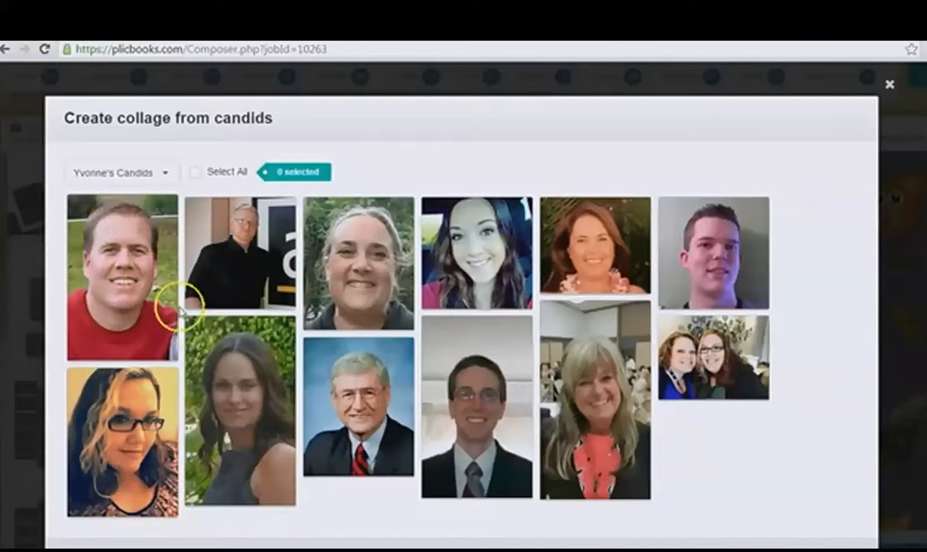
# Step: Select five portrait photos from the candids album and generate the collage on page 3
pyautogui.click(110, 435)
pyautogui.click(245, 345)
pyautogui.click(374, 251)
pyautogui.click(469, 250)
pyautogui.click(387, 399)
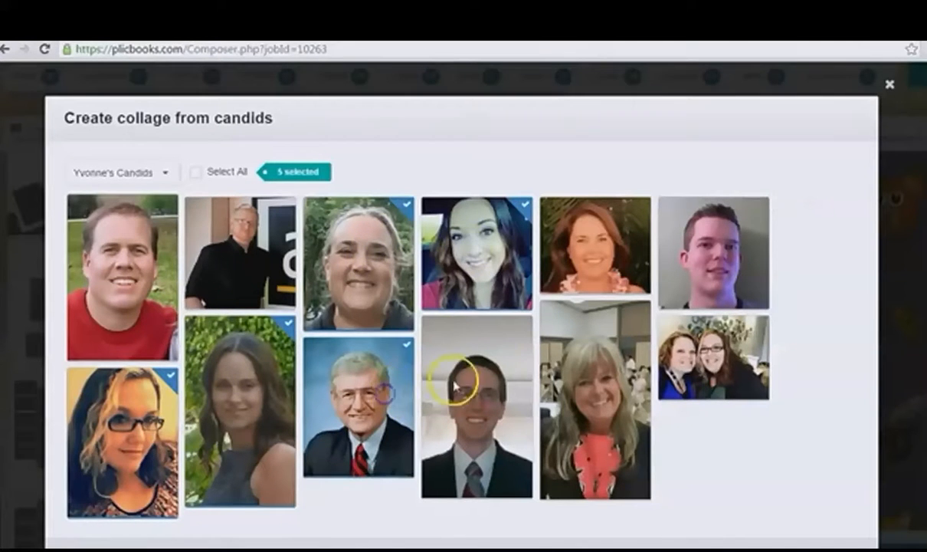
pyautogui.scroll(-2, 598, 364)
pyautogui.click(831, 498)
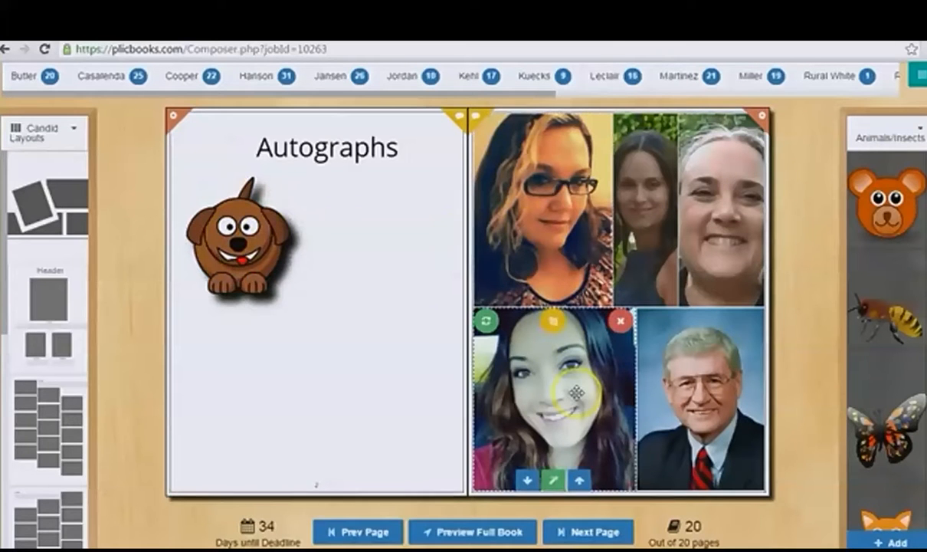
# Step: Crop the smiling young woman's collage photo by zooming it in and back out, repositioning it and accepting the result
pyautogui.click(556, 328)
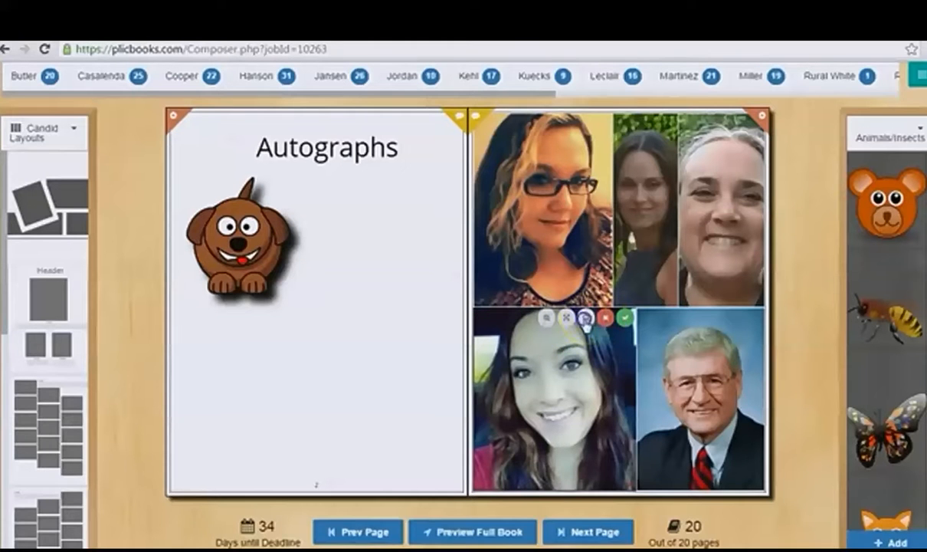
pyautogui.click(547, 318)
pyautogui.click(547, 318)
pyautogui.click(547, 318)
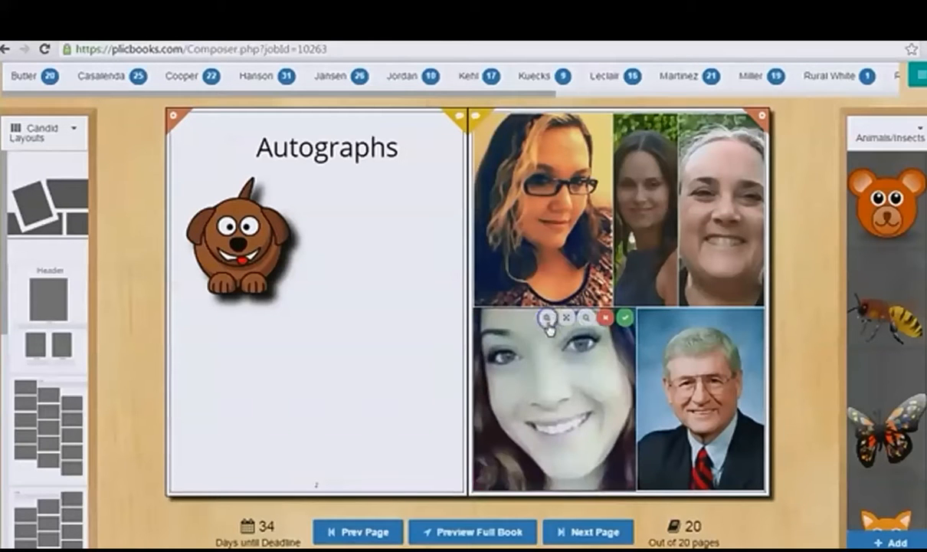
pyautogui.click(585, 320)
pyautogui.click(585, 320)
pyautogui.moveTo(571, 388)
pyautogui.mouseDown()
pyautogui.moveTo(559, 373)
pyautogui.moveTo(573, 387)
pyautogui.mouseUp()
pyautogui.click(585, 320)
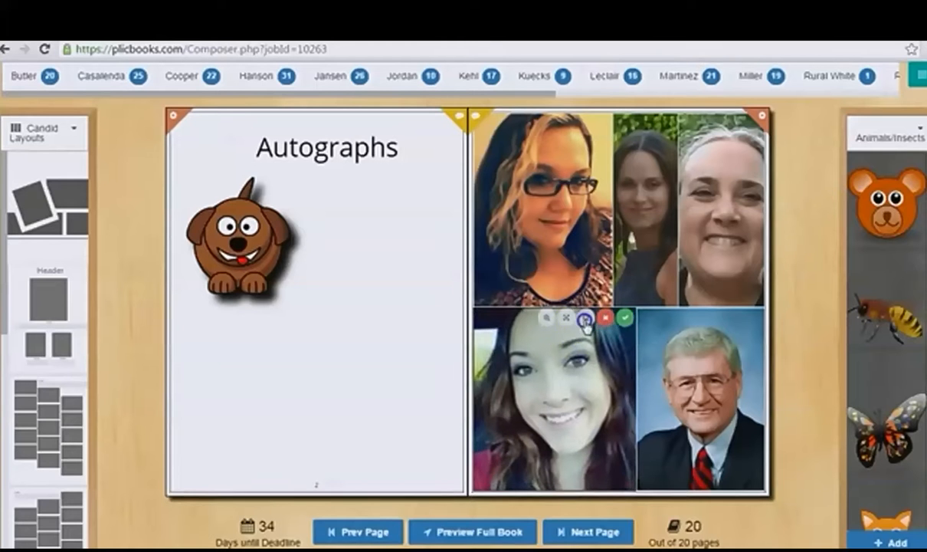
pyautogui.click(586, 321)
pyautogui.click(625, 321)
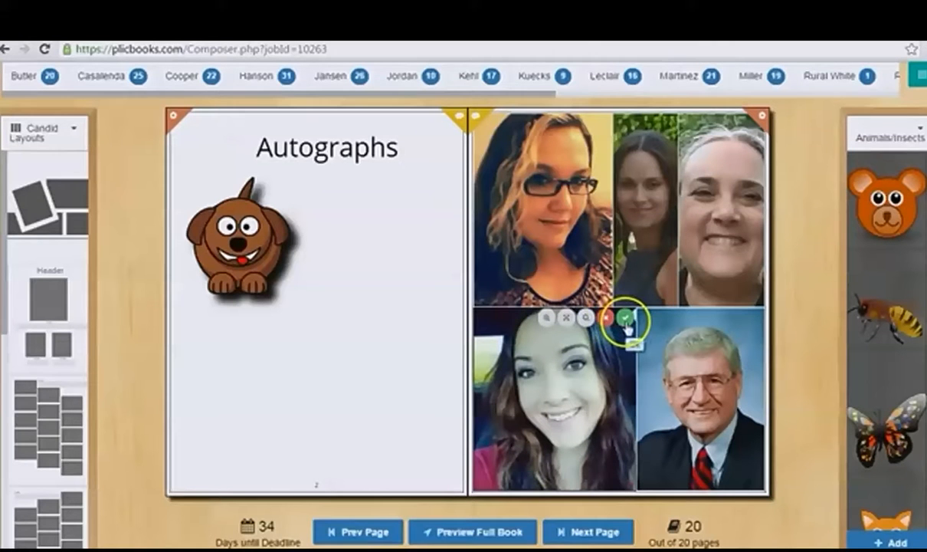
pyautogui.click(486, 322)
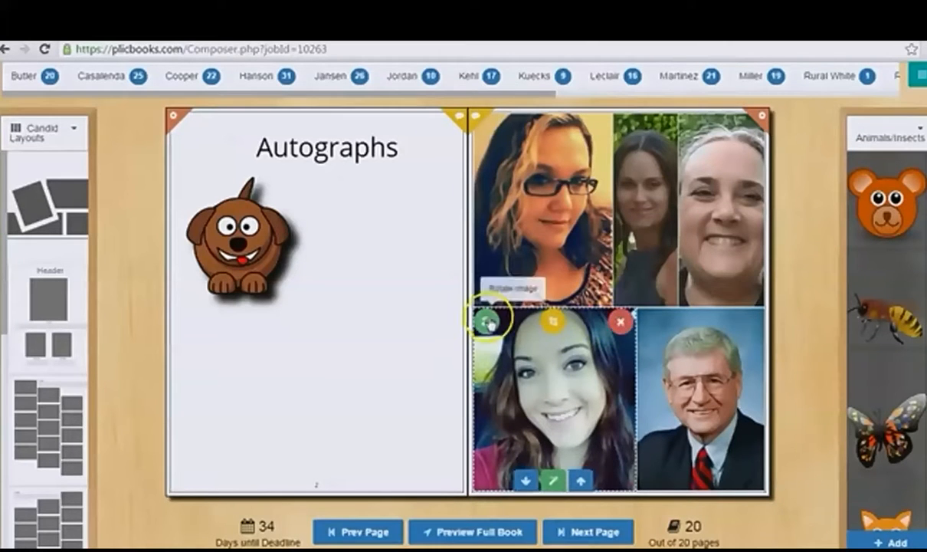
pyautogui.moveTo(489, 323)
pyautogui.mouseDown()
pyautogui.moveTo(487, 385)
pyautogui.moveTo(489, 324)
pyautogui.mouseUp()
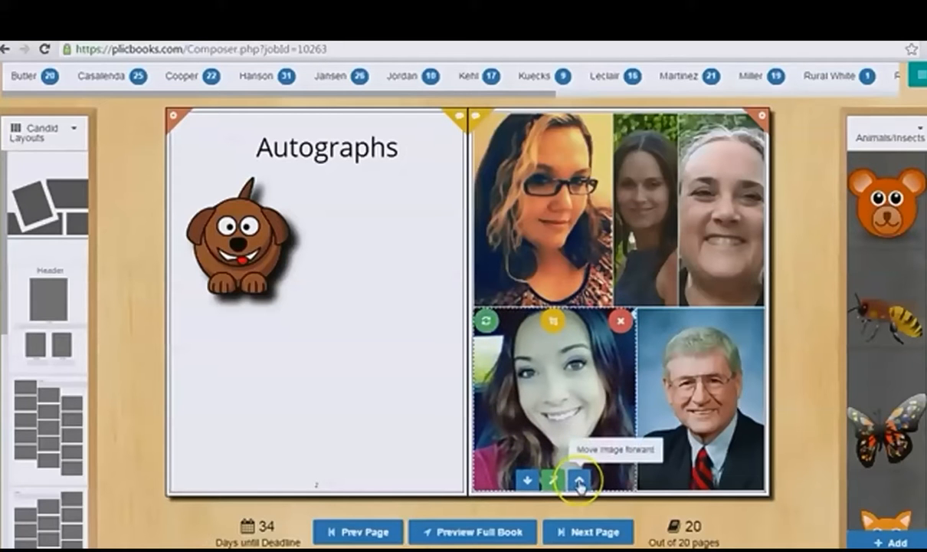
pyautogui.click(528, 480)
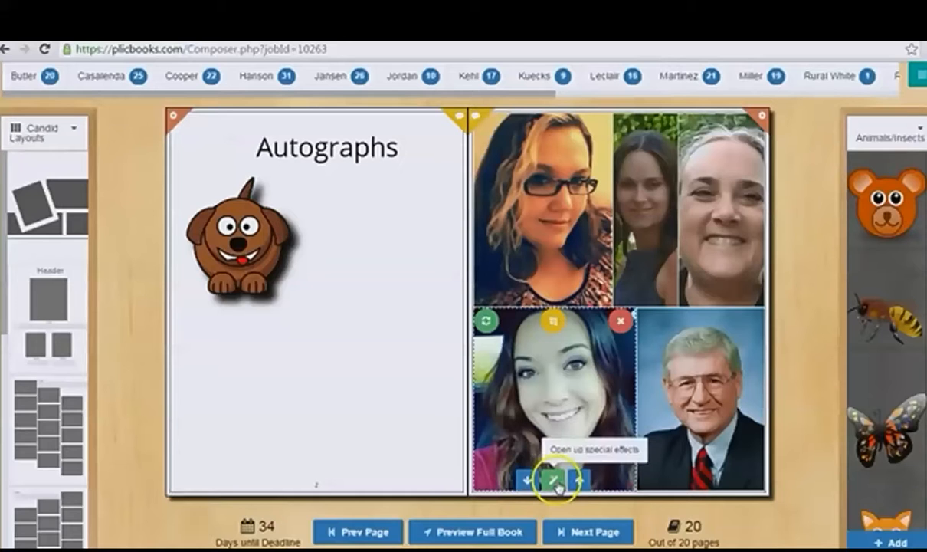
# Step: Open the special effects for the young woman's photo and enable a red border with thickness 6
pyautogui.click(555, 483)
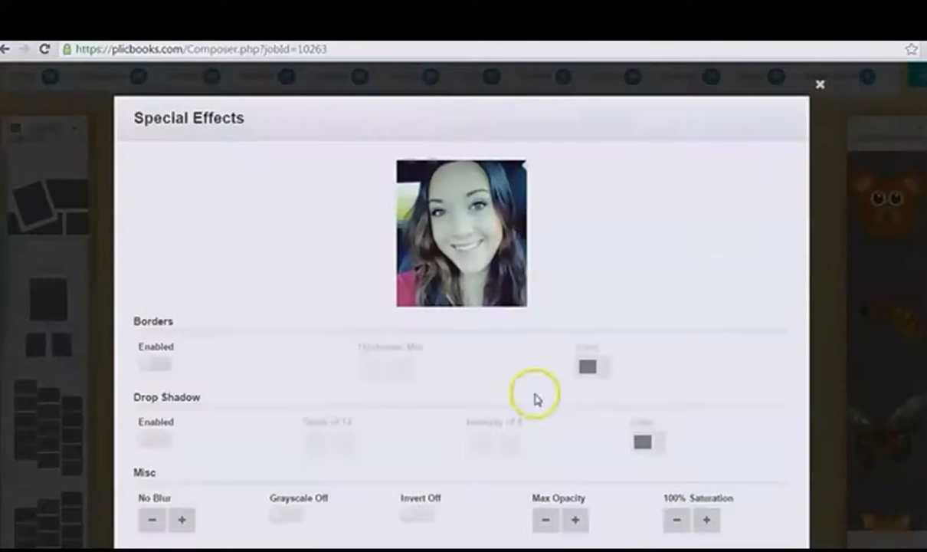
pyautogui.click(156, 364)
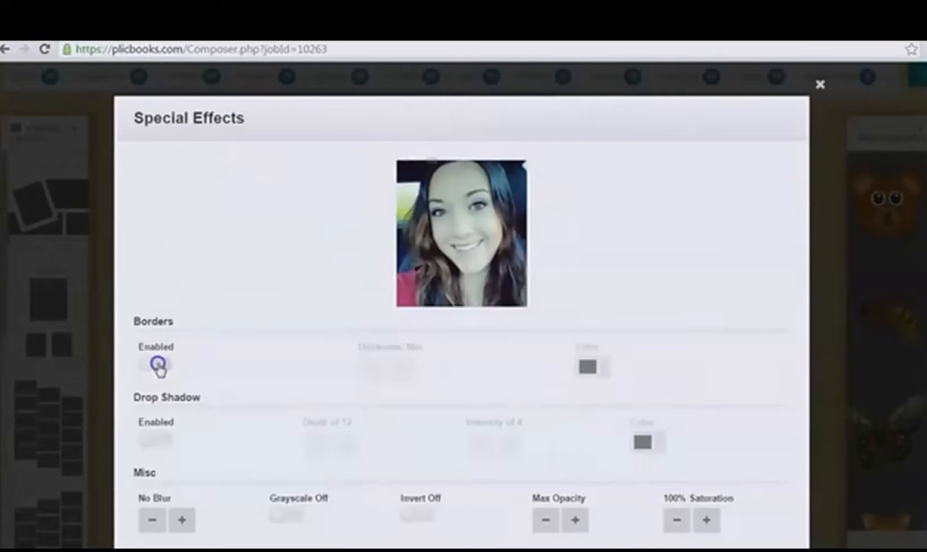
pyautogui.click(400, 368)
pyautogui.click(400, 369)
pyautogui.click(400, 368)
pyautogui.click(400, 369)
pyautogui.click(400, 369)
pyautogui.click(587, 368)
pyautogui.click(674, 389)
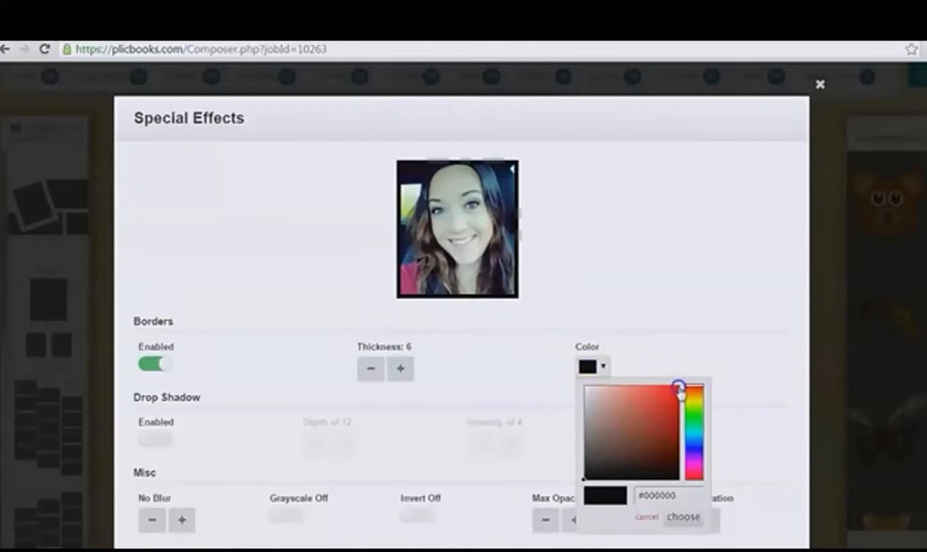
pyautogui.click(681, 474)
pyautogui.click(696, 519)
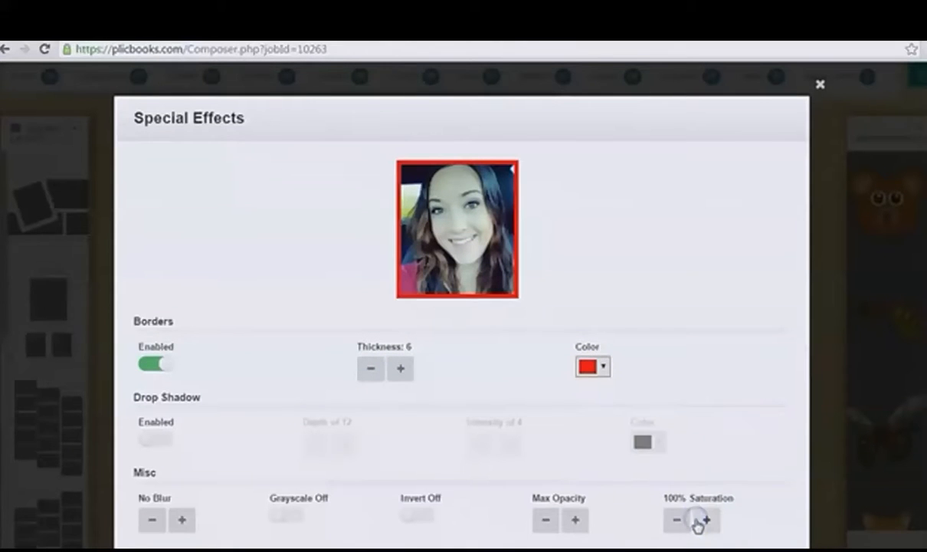
# Step: Enable the photo's drop shadow and reduce its depth to 6
pyautogui.click(161, 441)
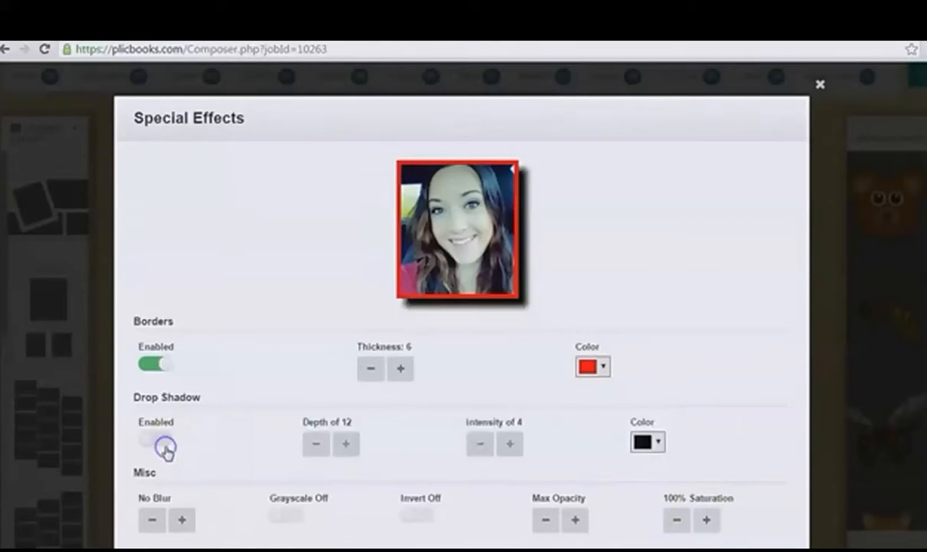
pyautogui.click(317, 444)
pyautogui.click(316, 444)
pyautogui.click(317, 444)
pyautogui.click(317, 444)
# Step: Set the photo's blur to 20% and toggle the grayscale and invert effects on and off
pyautogui.click(183, 523)
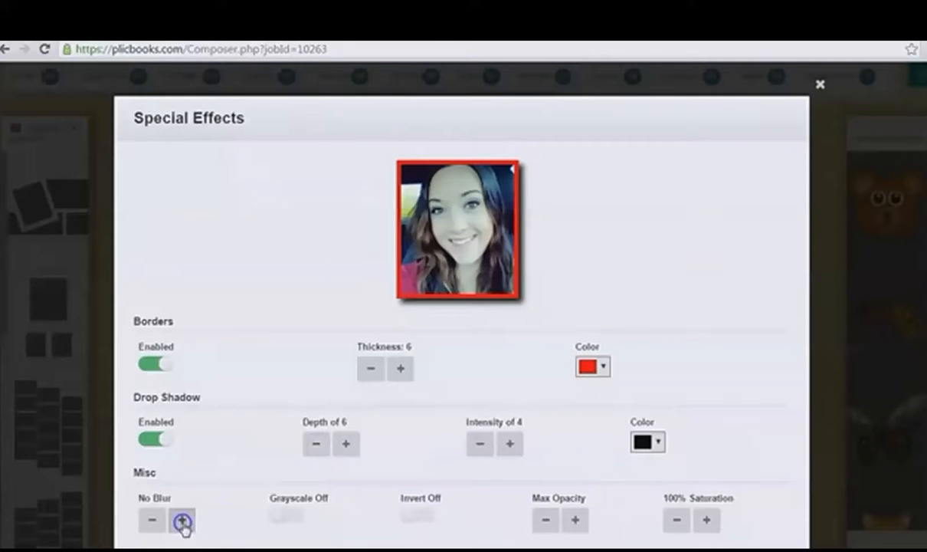
pyautogui.click(182, 522)
pyautogui.click(291, 519)
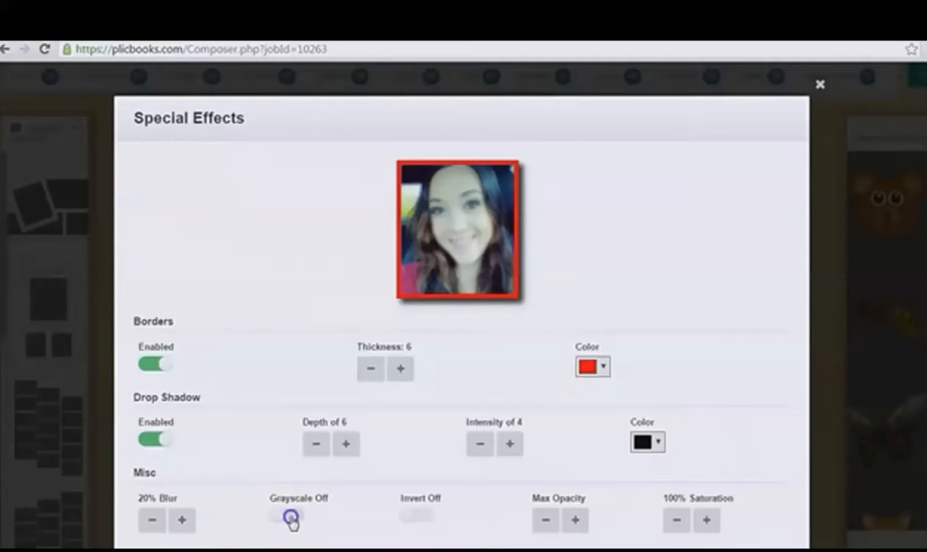
pyautogui.click(282, 519)
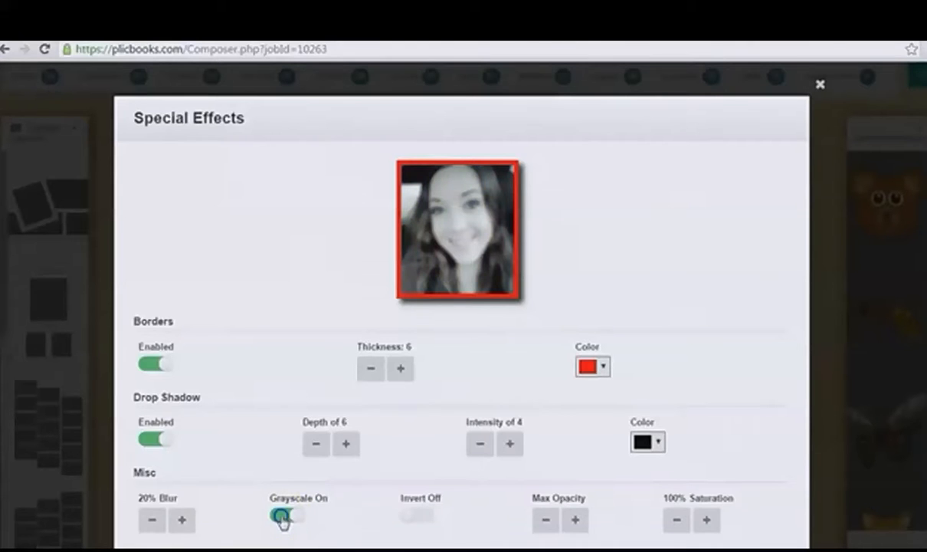
pyautogui.click(431, 519)
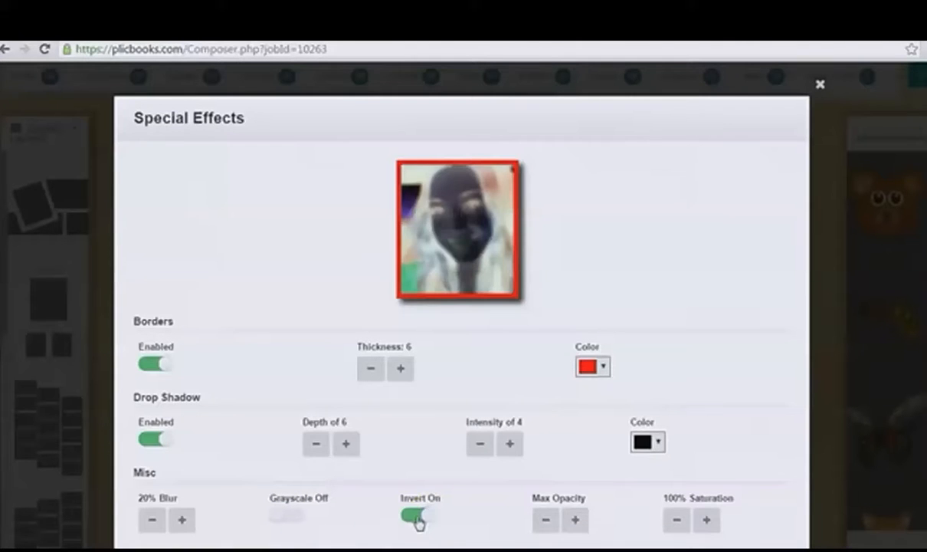
pyautogui.click(410, 520)
# Step: Lower the photo's opacity and saturation to 80% and discard all the special effects
pyautogui.click(543, 521)
pyautogui.click(543, 521)
pyautogui.click(704, 522)
pyautogui.click(675, 521)
pyautogui.click(675, 520)
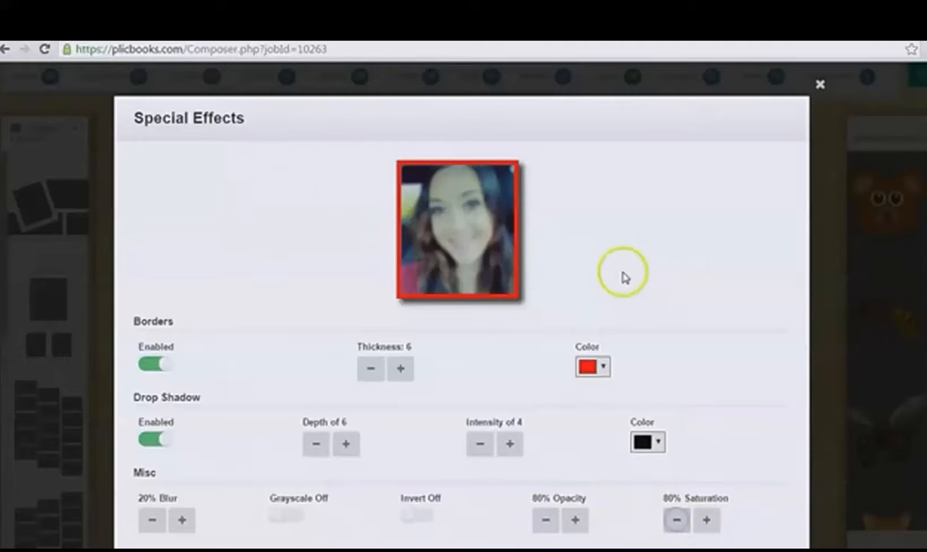
pyautogui.scroll(-2, 674, 298)
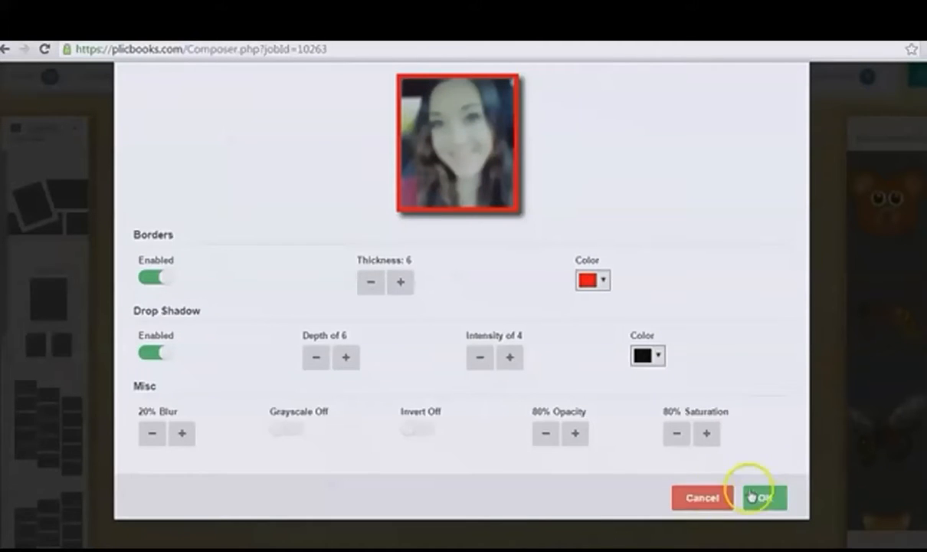
pyautogui.click(705, 499)
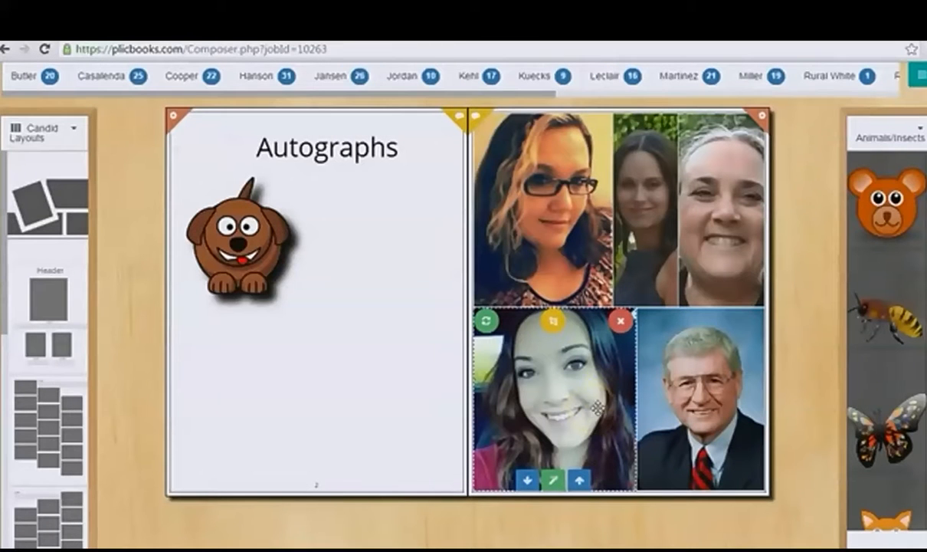
# Step: Remove the young woman's photo from the collage and fill the gap with a photo from the candids album
pyautogui.click(622, 321)
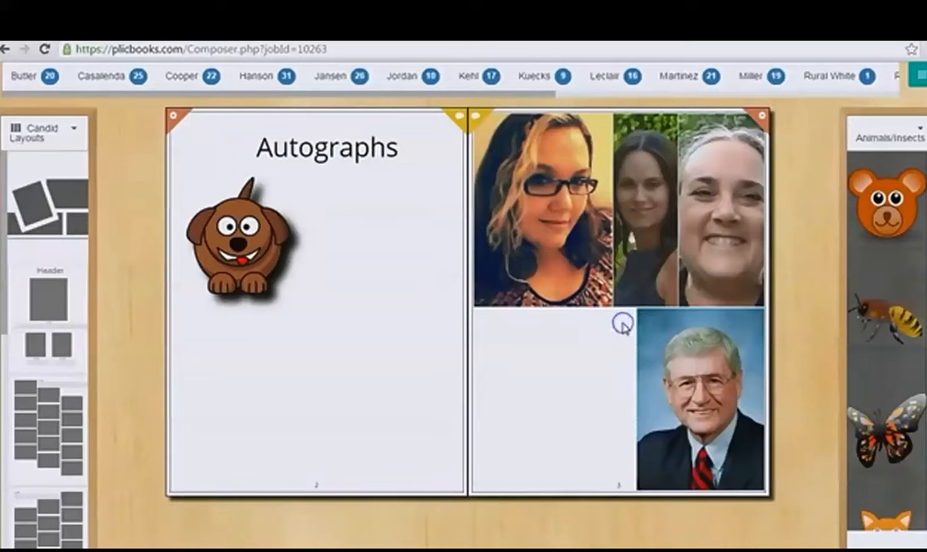
pyautogui.click(918, 136)
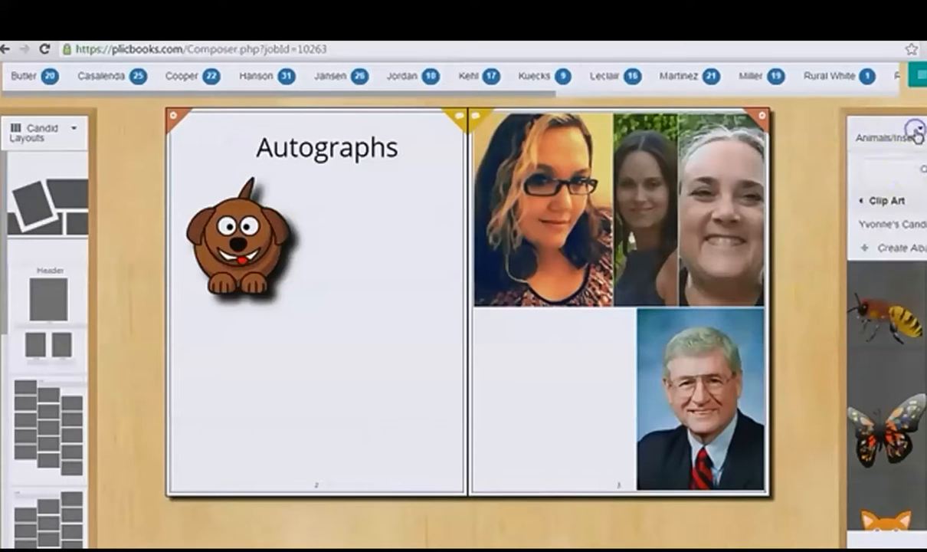
pyautogui.click(901, 228)
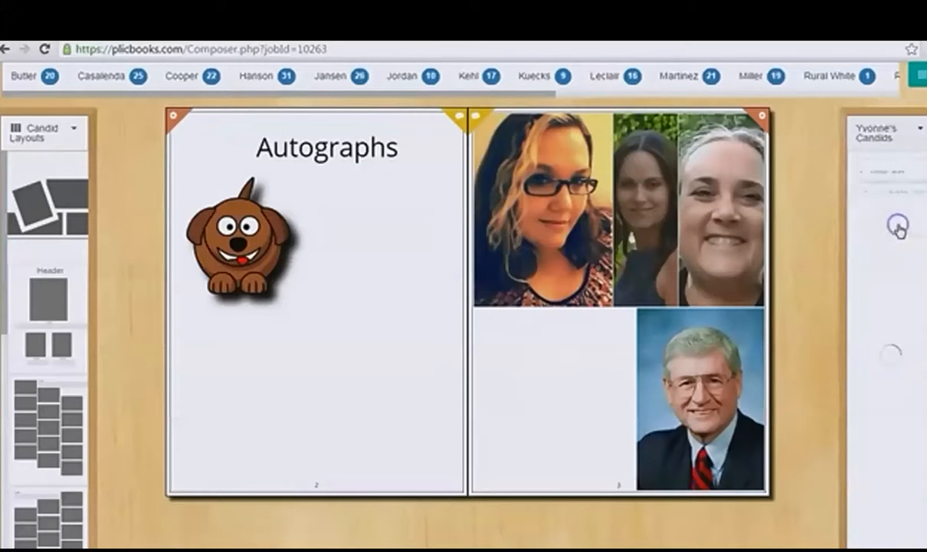
pyautogui.moveTo(891, 315); pyautogui.dragTo(576, 388)
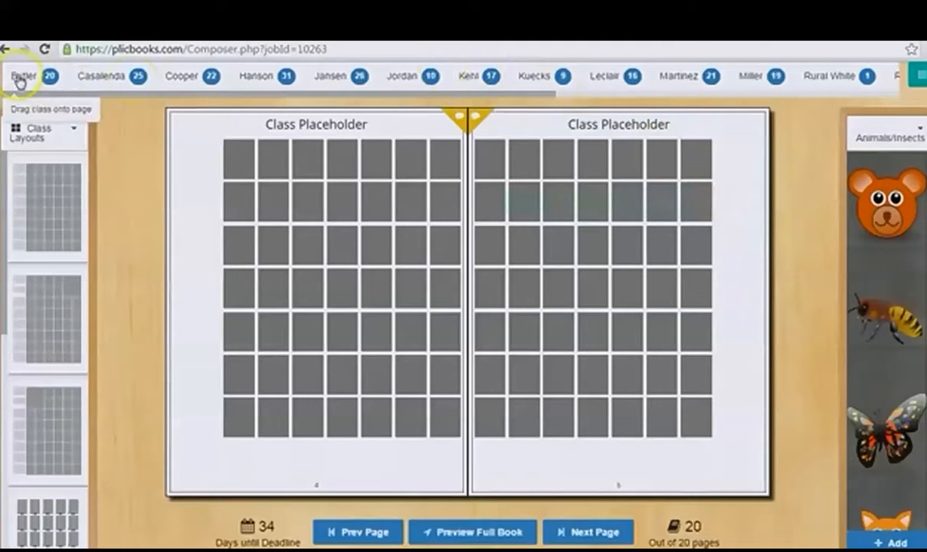
# Step: Place the first listed class on page 4 and apply a class layout with names at the side
pyautogui.moveTo(82, 105); pyautogui.dragTo(340, 205)
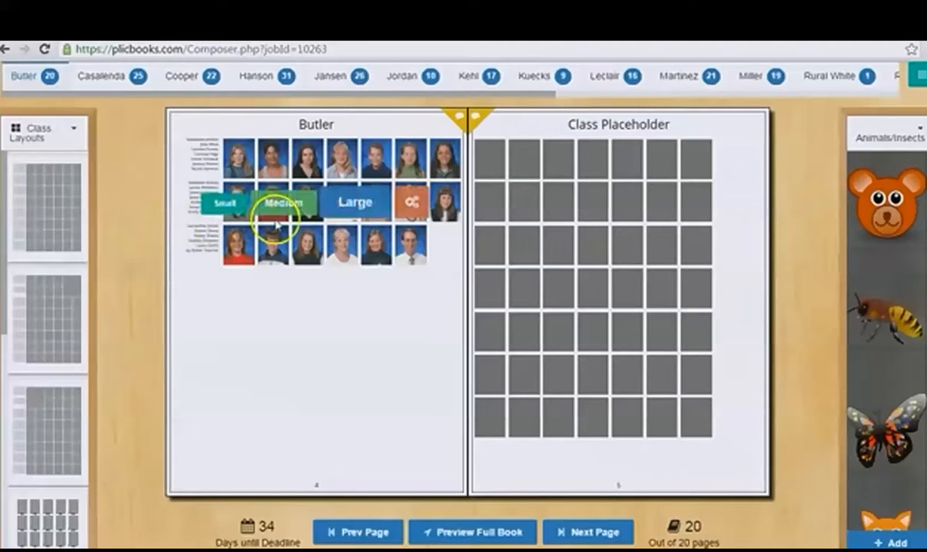
pyautogui.scroll(-1, 67, 253)
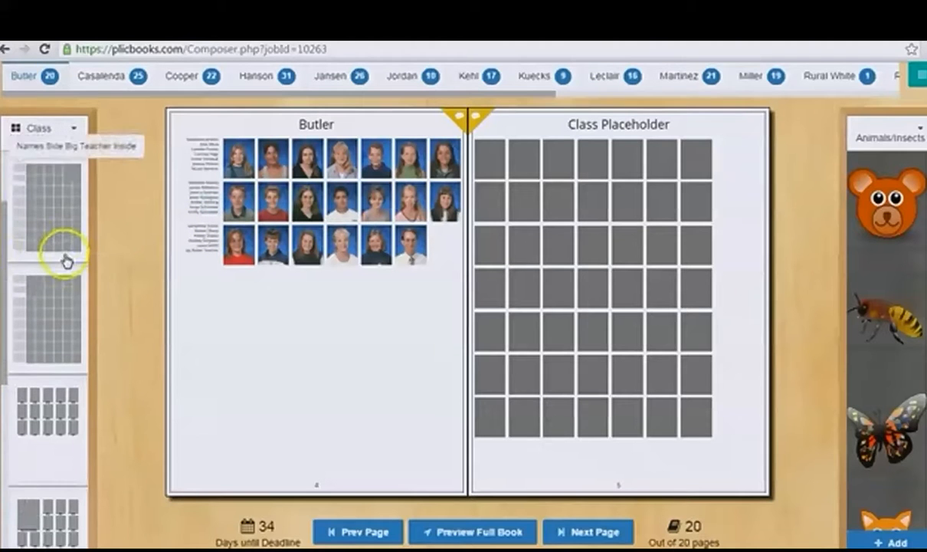
pyautogui.moveTo(88, 321); pyautogui.dragTo(334, 293)
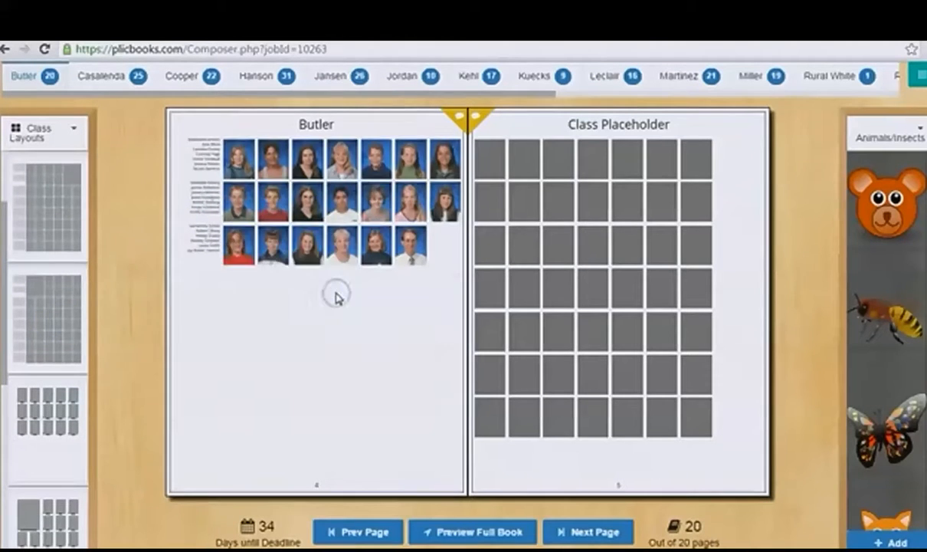
pyautogui.click(217, 264)
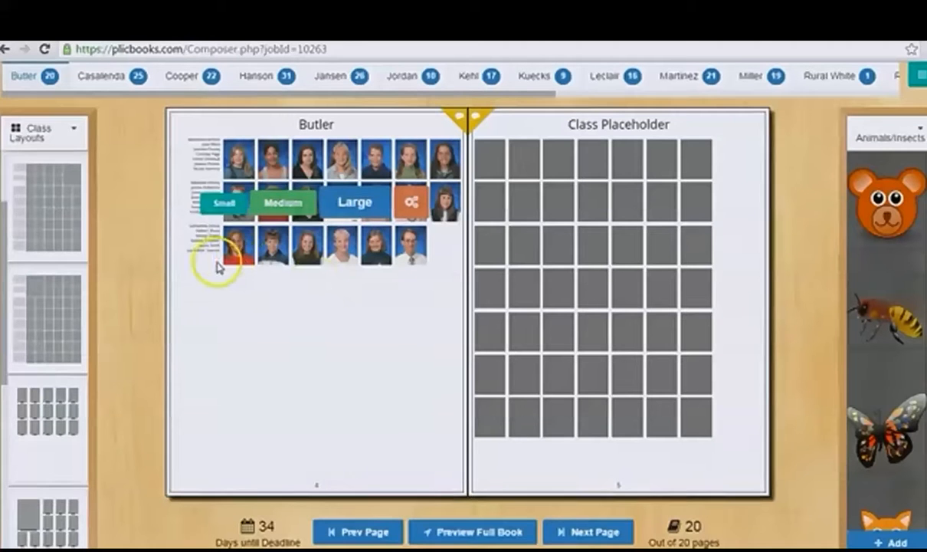
pyautogui.click(278, 264)
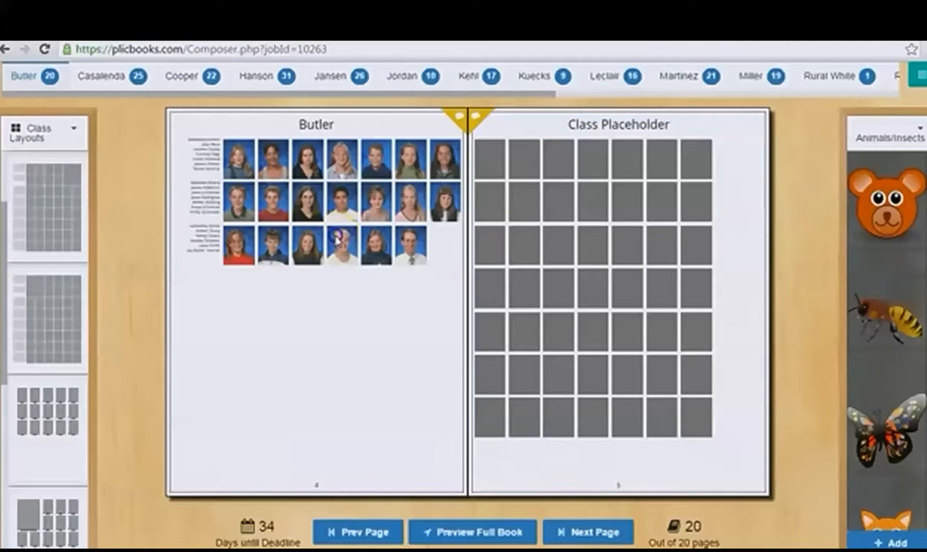
# Step: Enlarge the class portraits on page 4 to the Large size
pyautogui.click(321, 203)
pyautogui.click(355, 203)
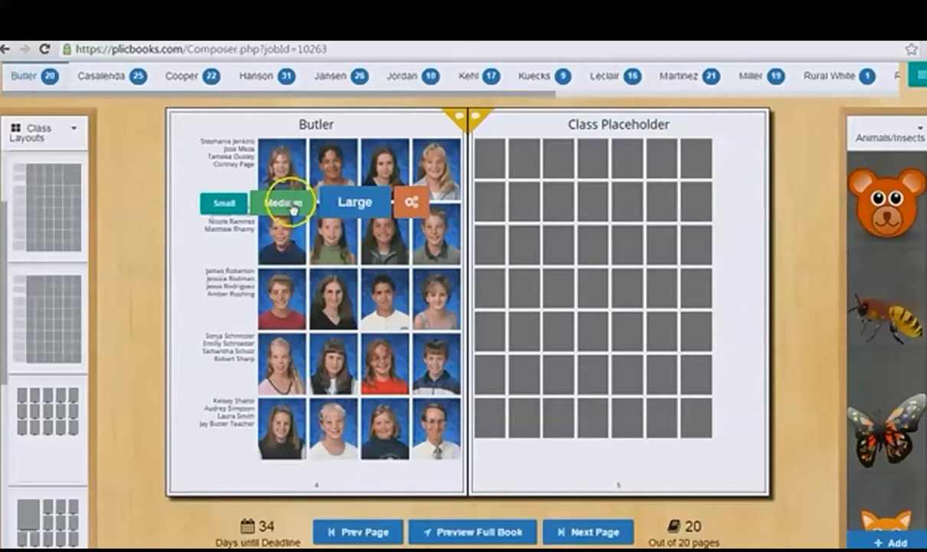
pyautogui.click(412, 204)
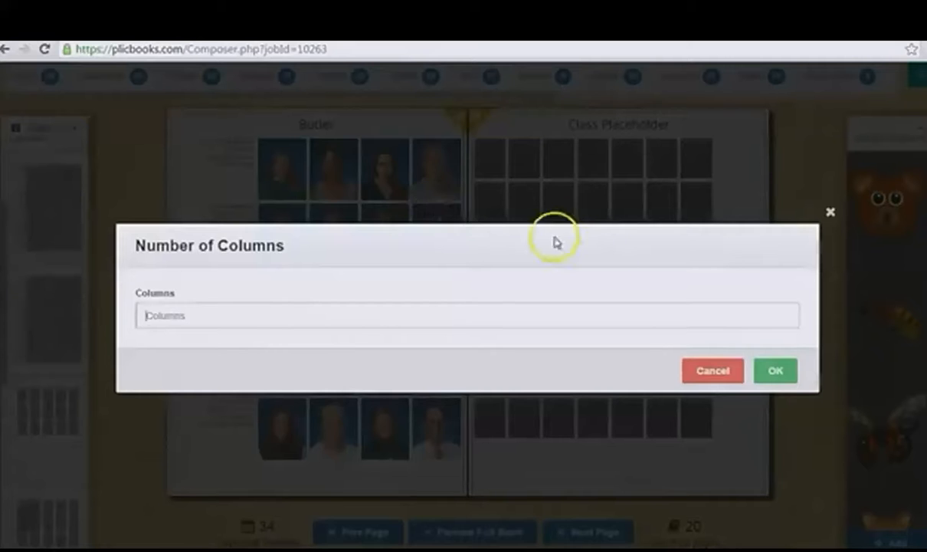
pyautogui.click(774, 376)
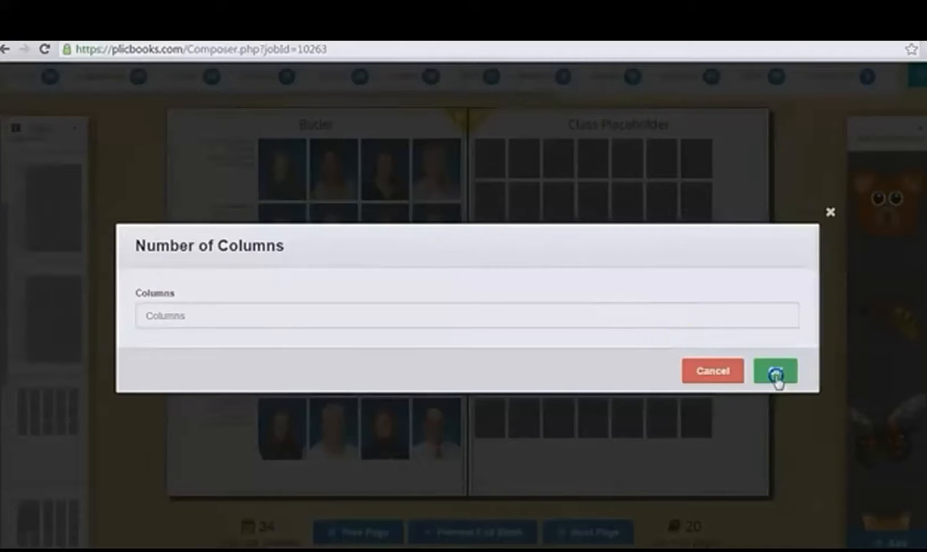
pyautogui.click(713, 373)
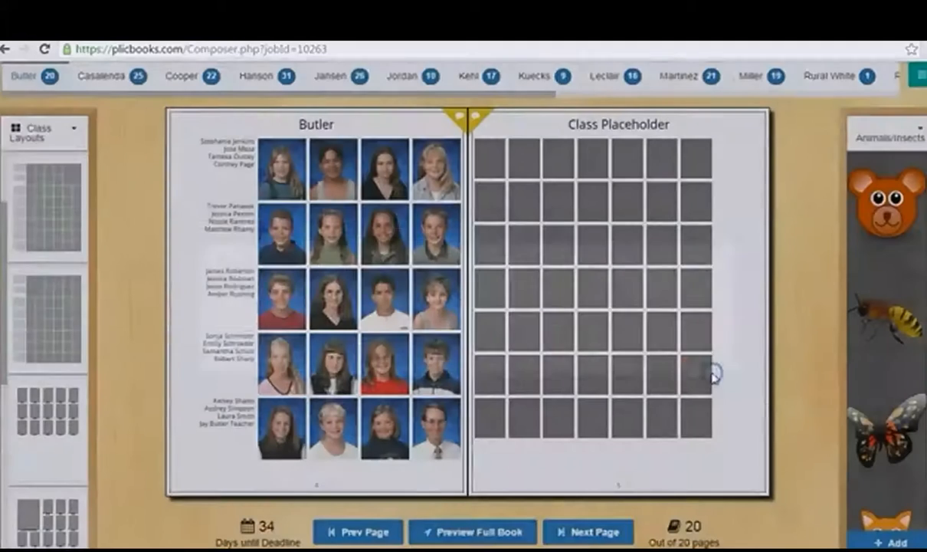
# Step: Add "Mr." before the teacher's surname in the page 4 class title
pyautogui.moveTo(277, 211)
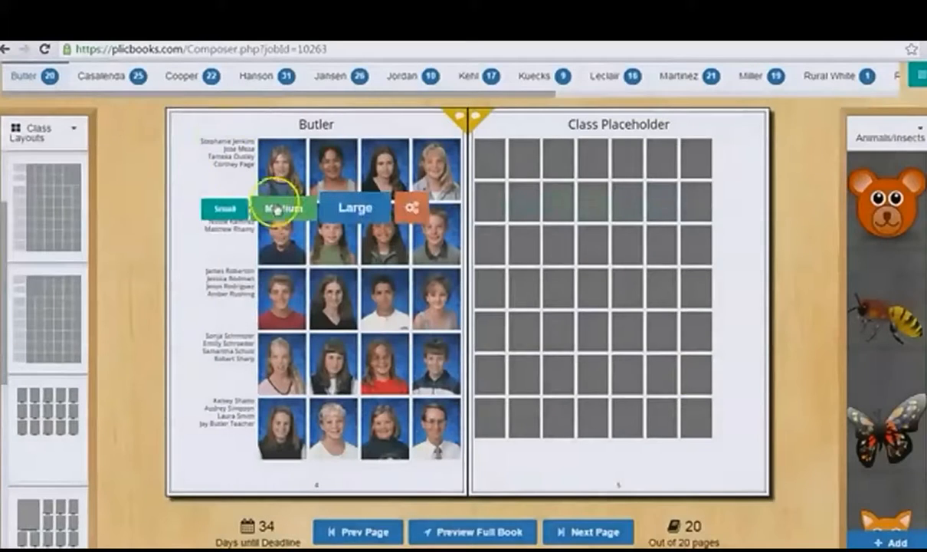
pyautogui.click(300, 123)
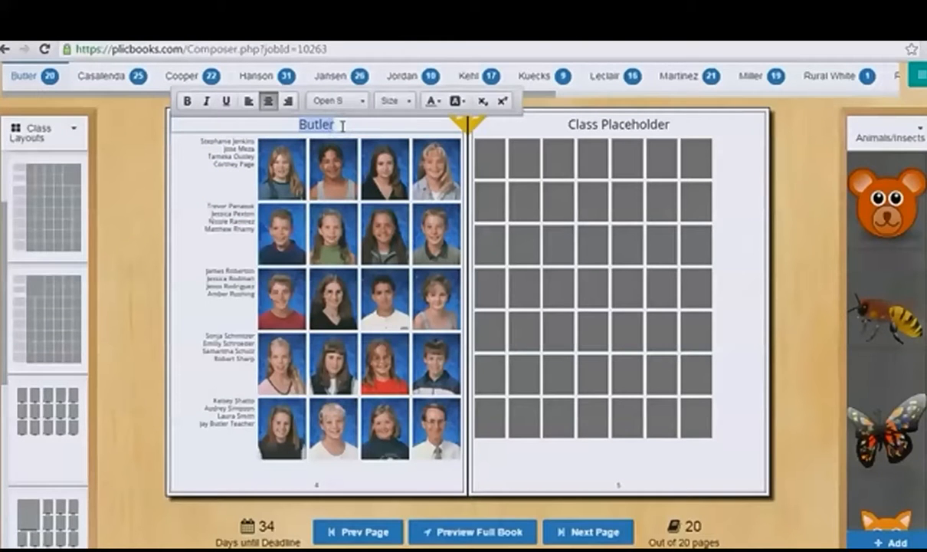
pyautogui.write('Mr.')
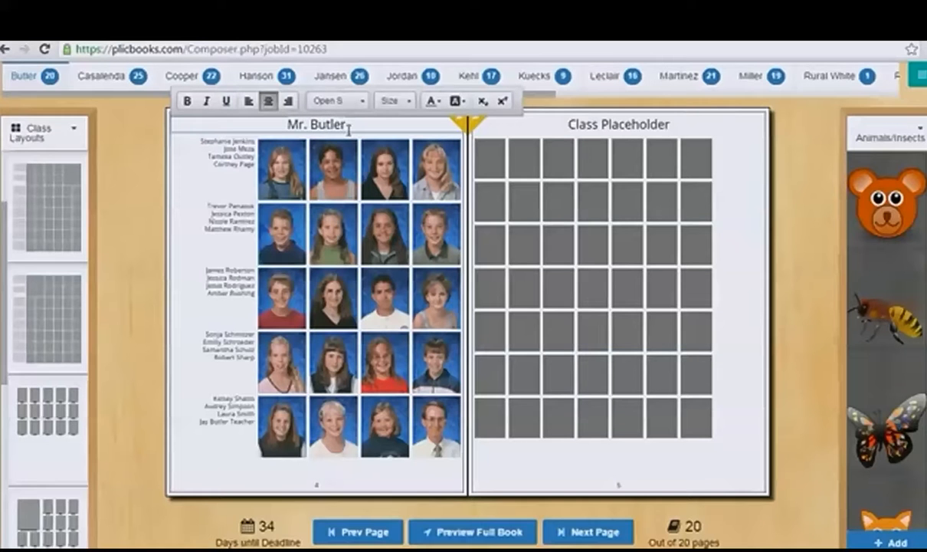
# Step: Format the whole page 4 title in the Architects Daughter font at size 22
pyautogui.moveTo(349, 125); pyautogui.dragTo(286, 123)
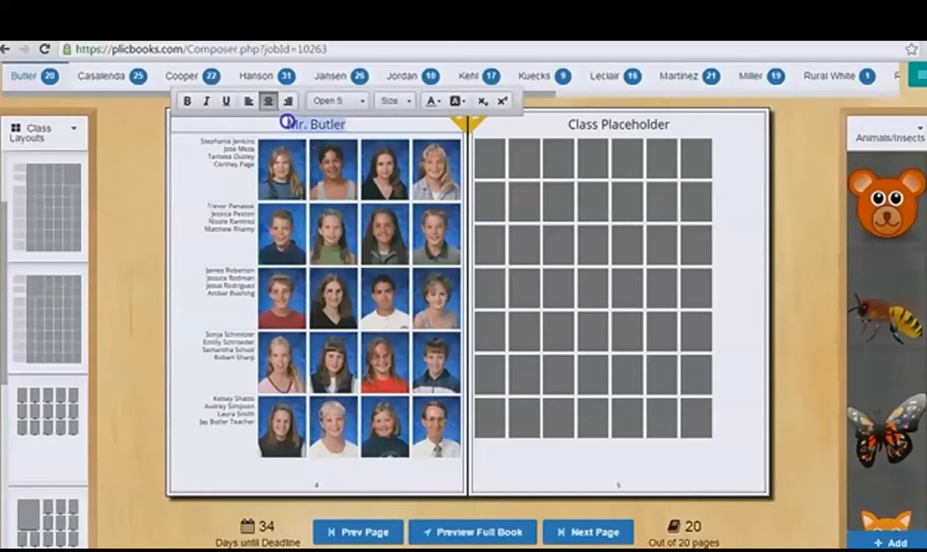
pyautogui.click(345, 100)
pyautogui.click(347, 193)
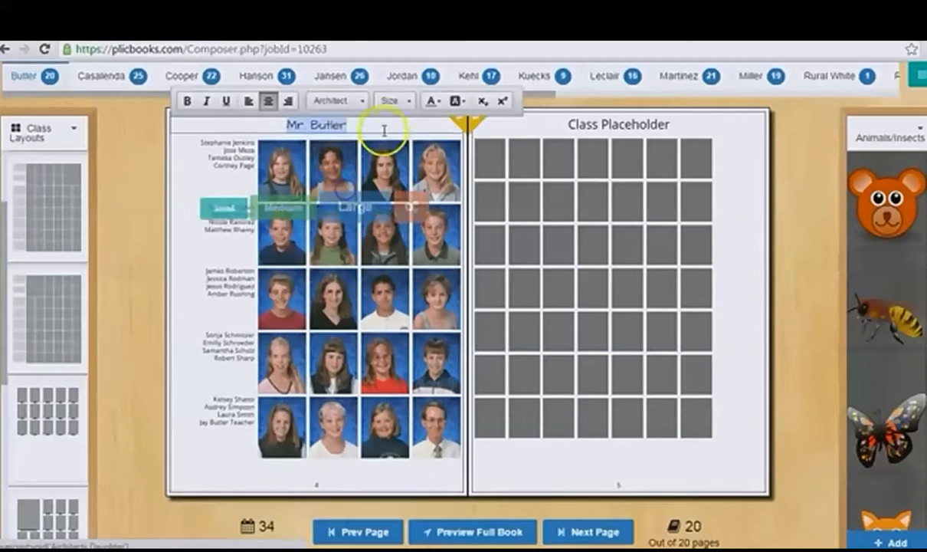
pyautogui.click(394, 102)
pyautogui.scroll(-3, 408, 214)
pyautogui.click(404, 184)
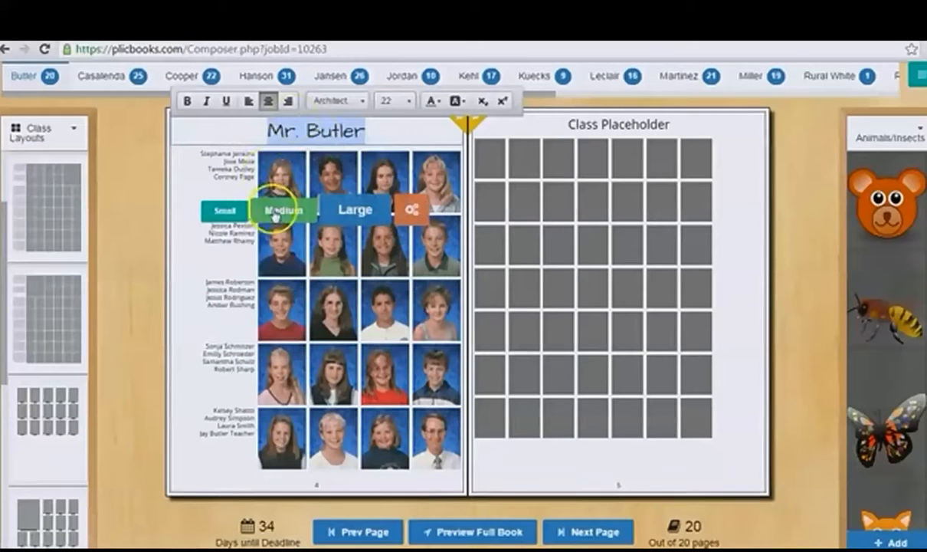
# Step: Set the student names on page 4 to the Architects Daughter font and try a dark red text color
pyautogui.click(224, 268)
pyautogui.click(224, 243)
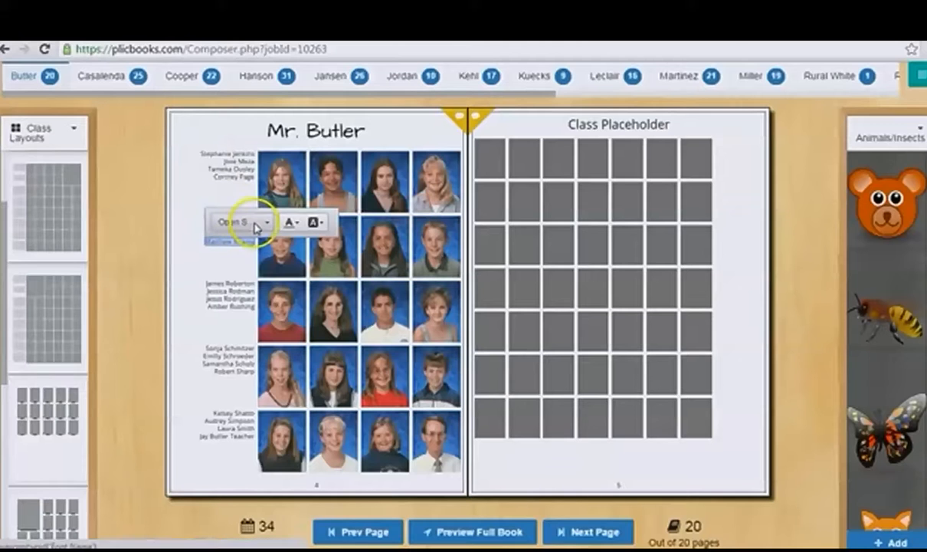
pyautogui.click(255, 222)
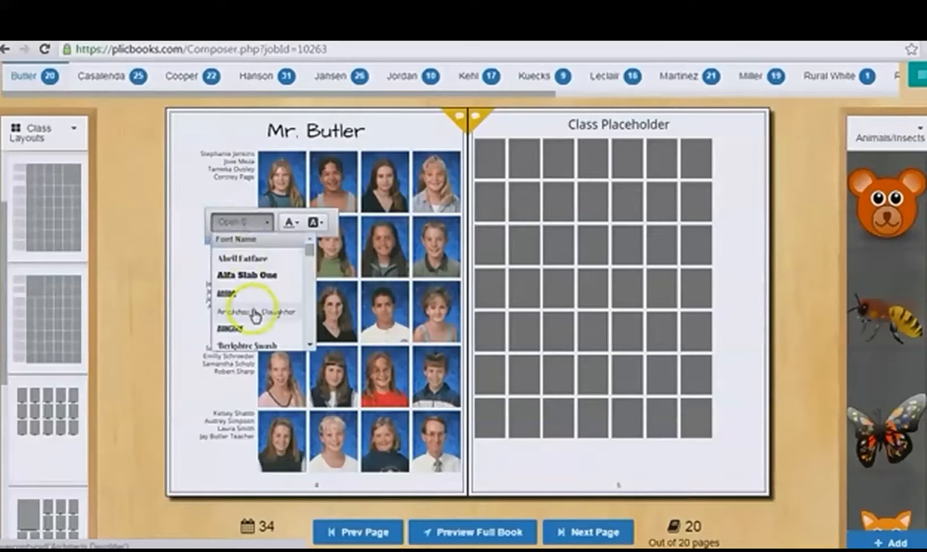
pyautogui.click(255, 315)
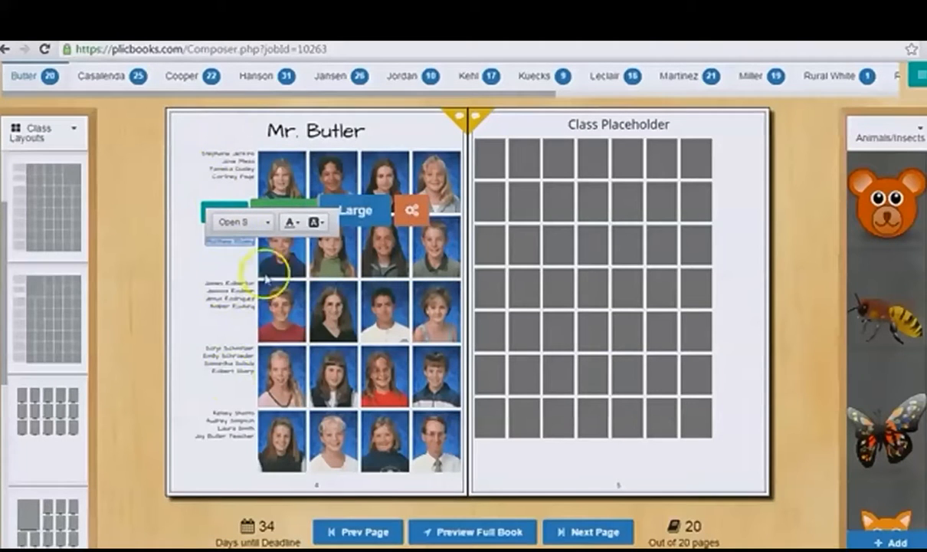
pyautogui.click(292, 222)
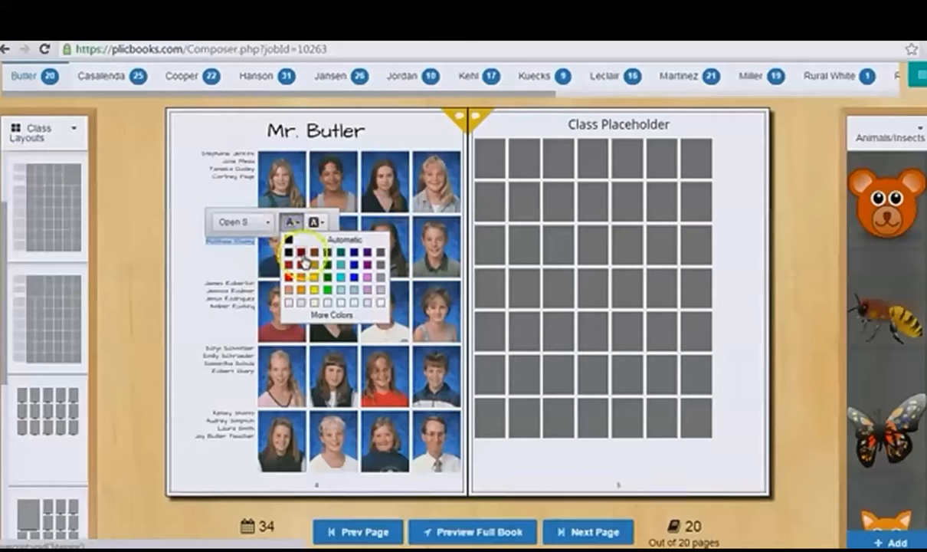
pyautogui.click(301, 252)
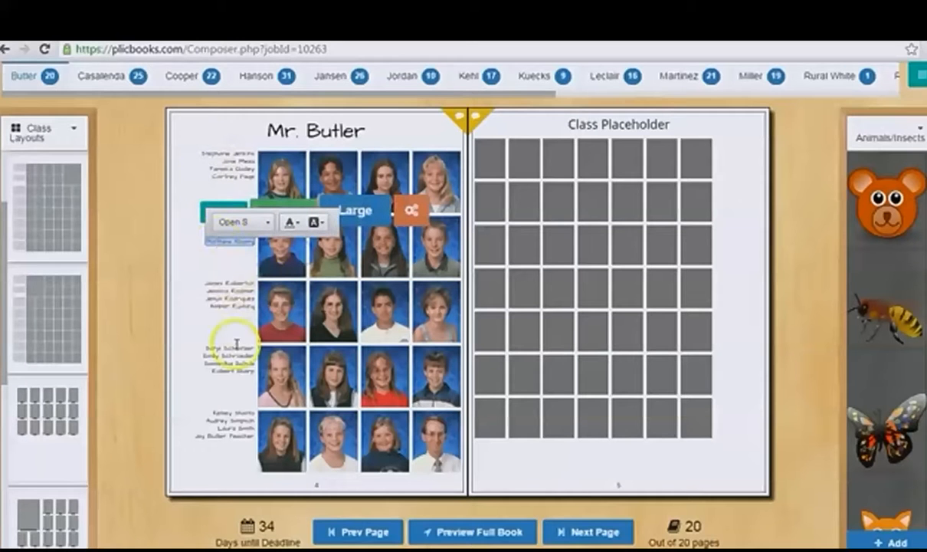
pyautogui.click(188, 412)
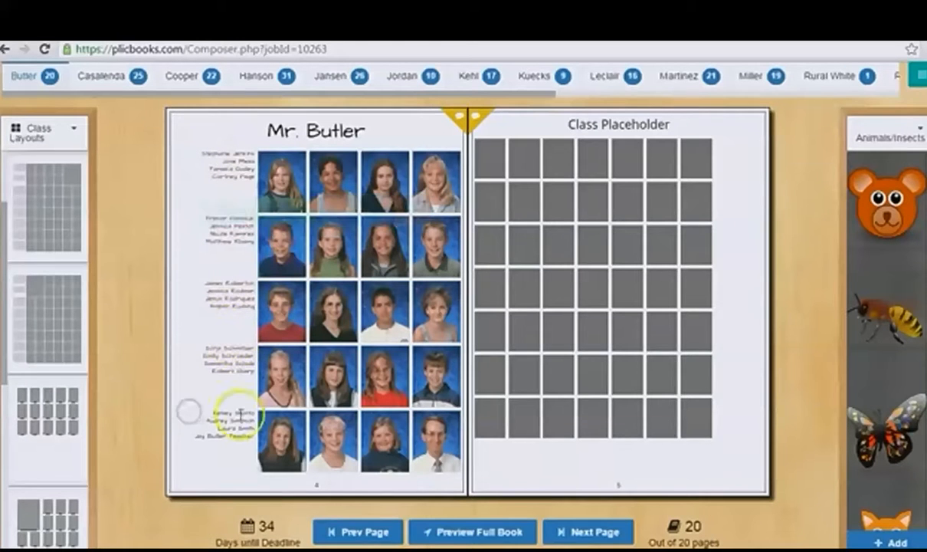
# Step: Try placing the bear clip art among the bottom-row portraits on page 4, and remove it again
pyautogui.moveTo(881, 203); pyautogui.dragTo(414, 447)
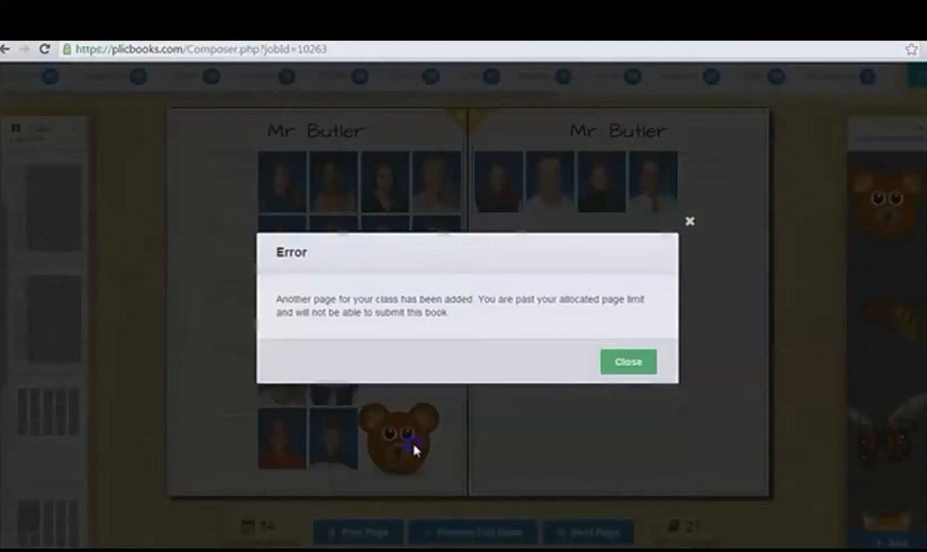
pyautogui.click(621, 369)
pyautogui.moveTo(418, 435); pyautogui.dragTo(373, 395)
pyautogui.click(395, 374)
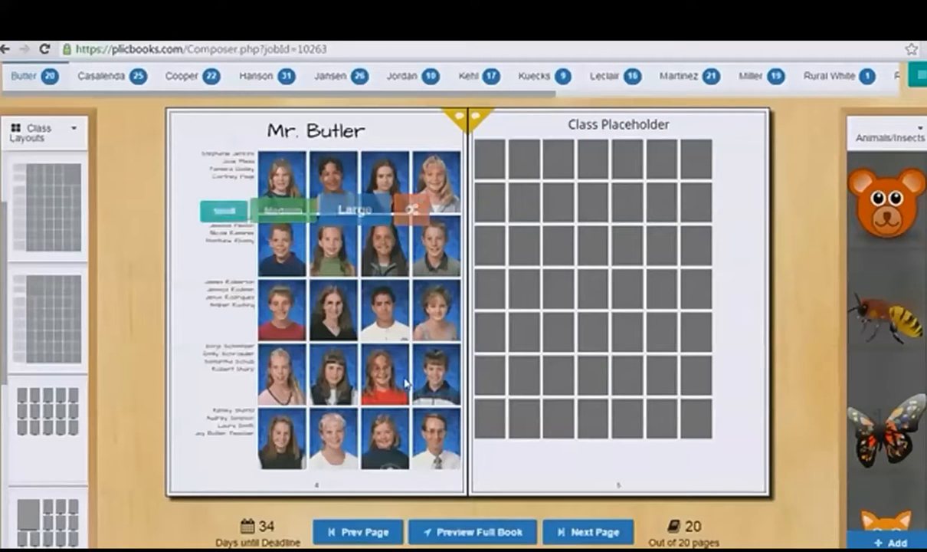
pyautogui.click(458, 122)
pyautogui.click(242, 180)
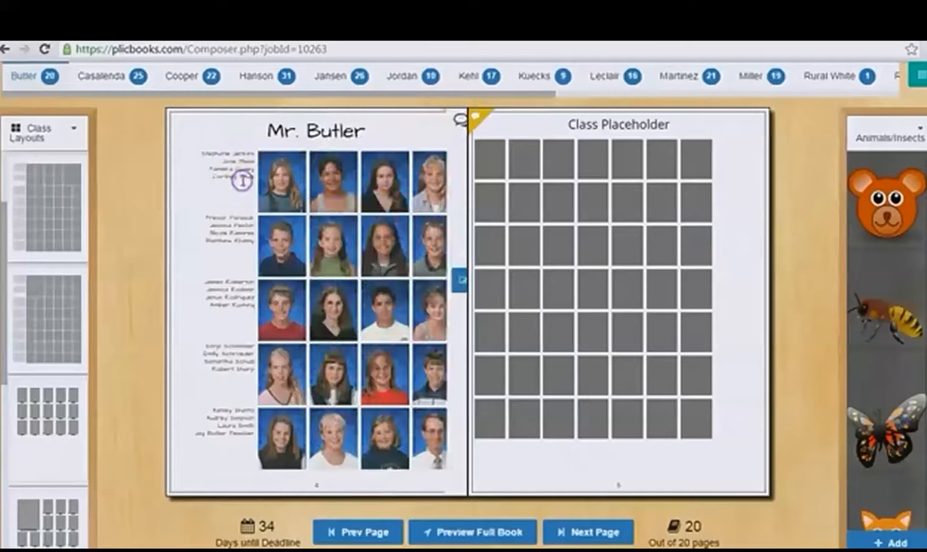
# Step: Apply the pixelated blue-and-white background from the Blue backgrounds category to page 4
pyautogui.click(70, 135)
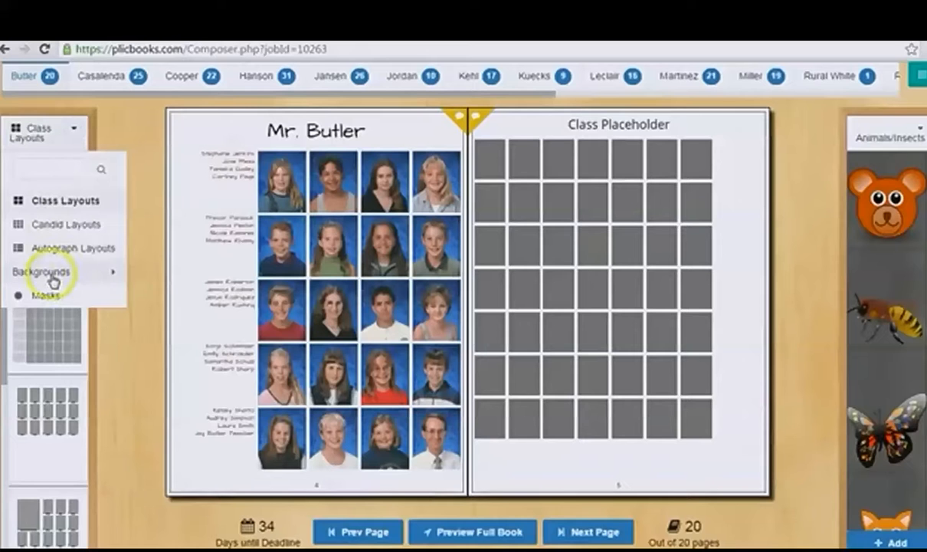
pyautogui.moveTo(53, 283)
pyautogui.click(139, 298)
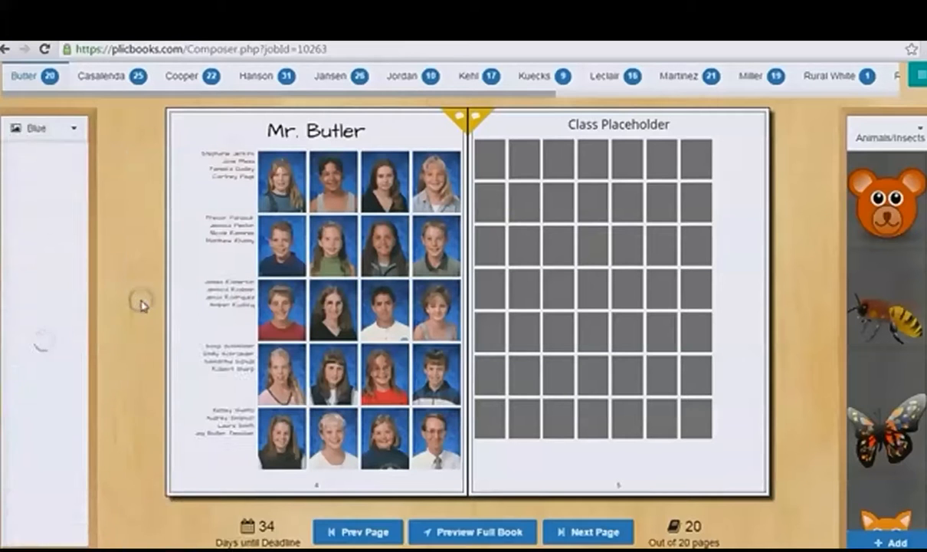
pyautogui.moveTo(58, 237); pyautogui.dragTo(349, 287)
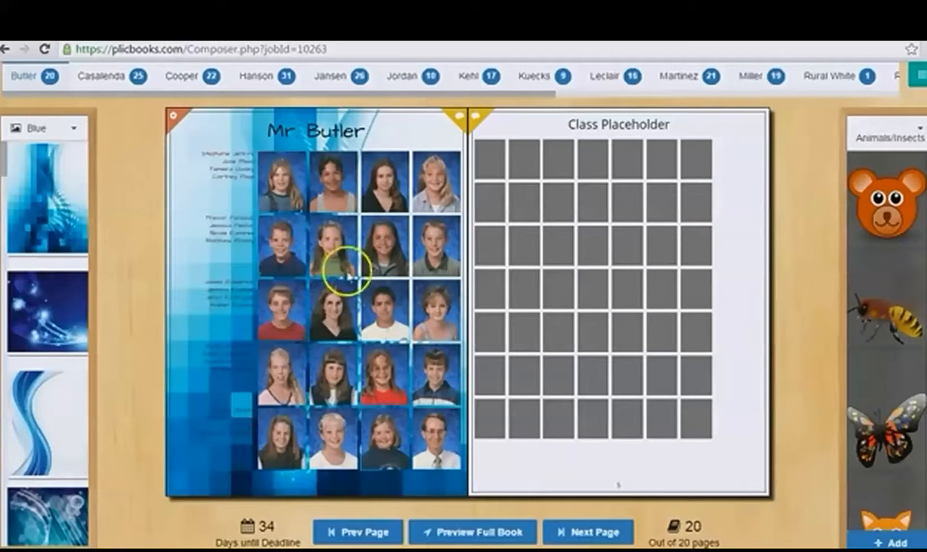
# Step: Apply the Rounded mask to the class portraits on page 4
pyautogui.click(73, 131)
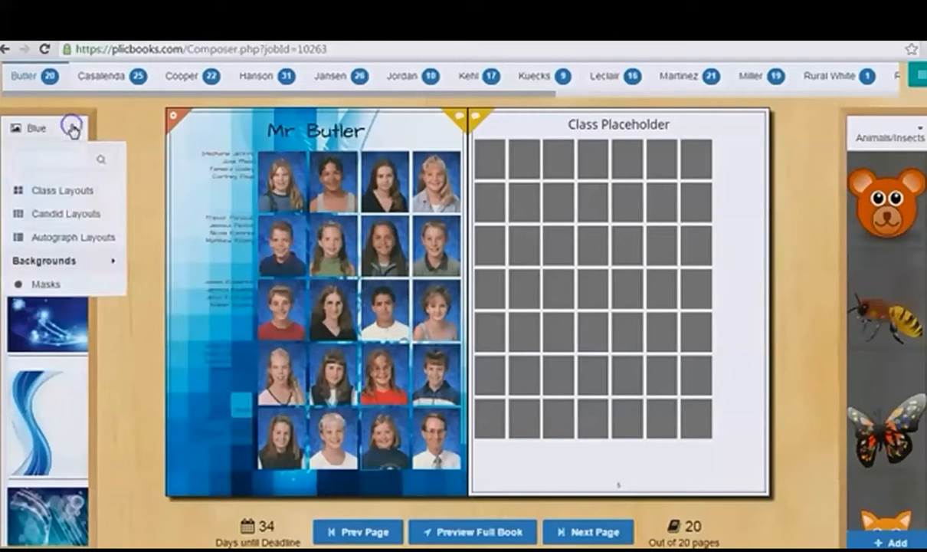
pyautogui.click(49, 286)
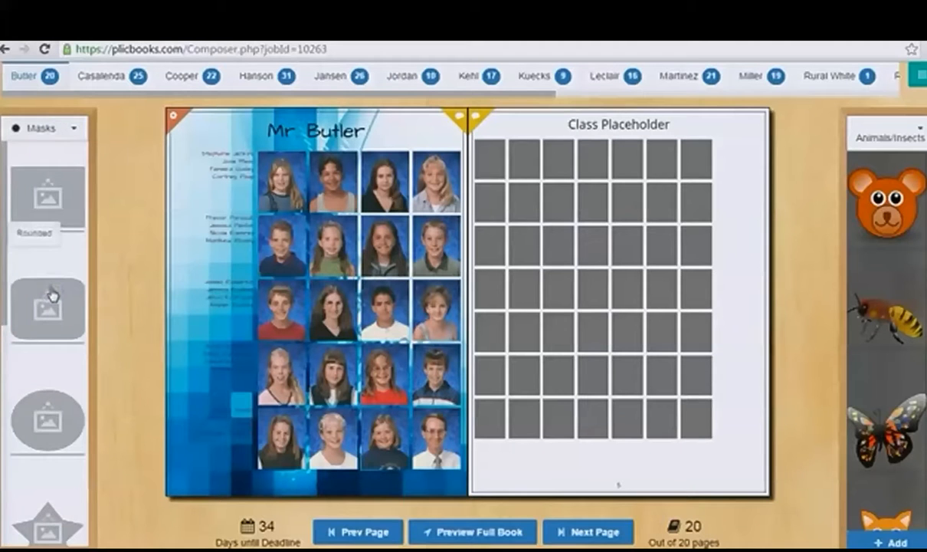
pyautogui.moveTo(50, 305); pyautogui.dragTo(331, 268)
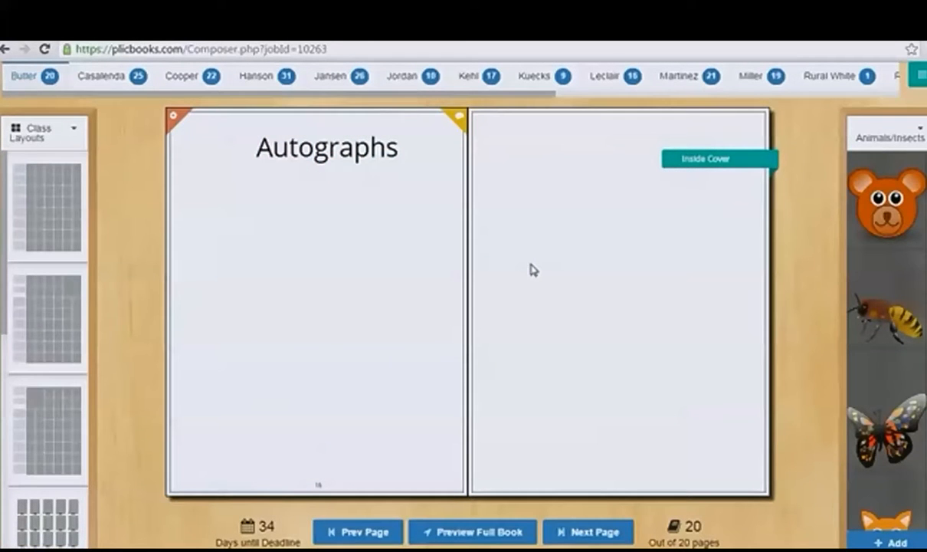
# Step: Show the available autograph layouts for the Autographs page
pyautogui.click(44, 129)
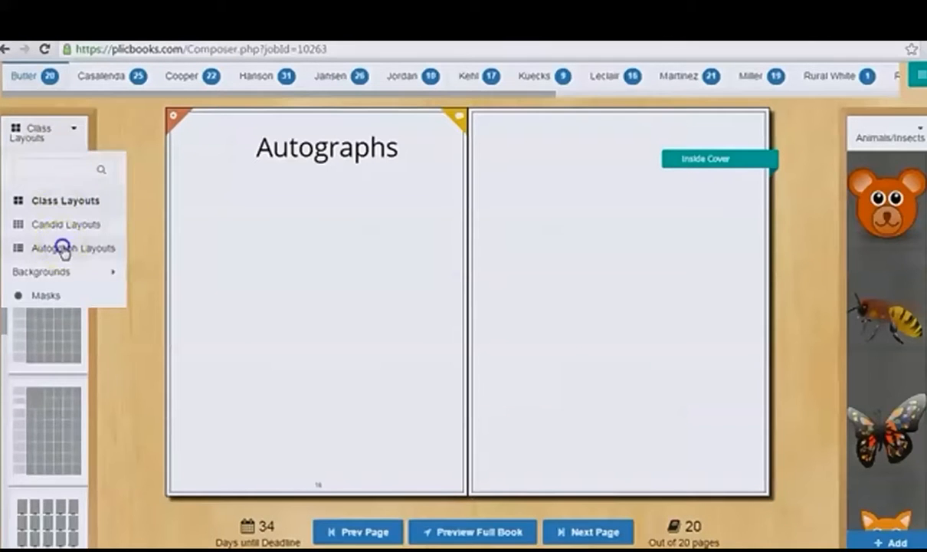
pyautogui.click(62, 249)
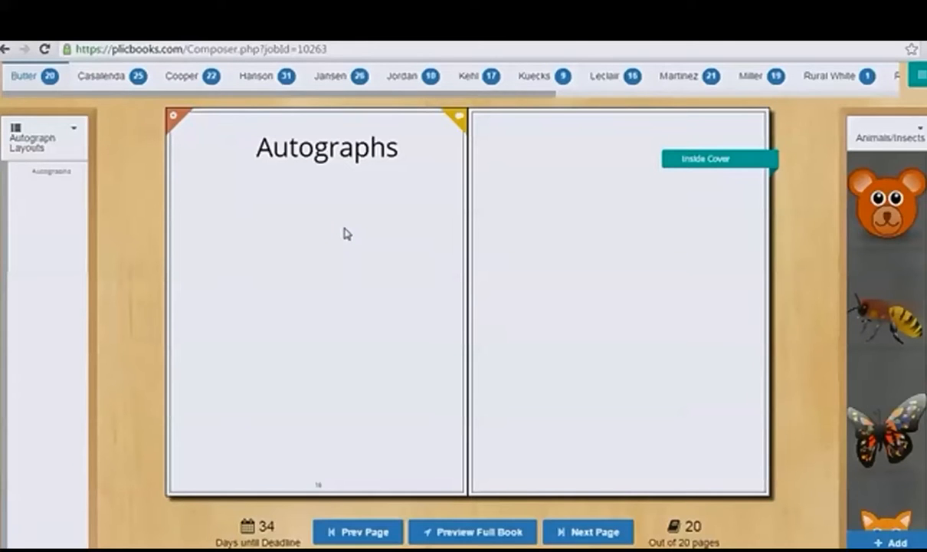
# Step: Open the full book preview and swap the collage on page 9 with the class page on page 10
pyautogui.click(532, 404)
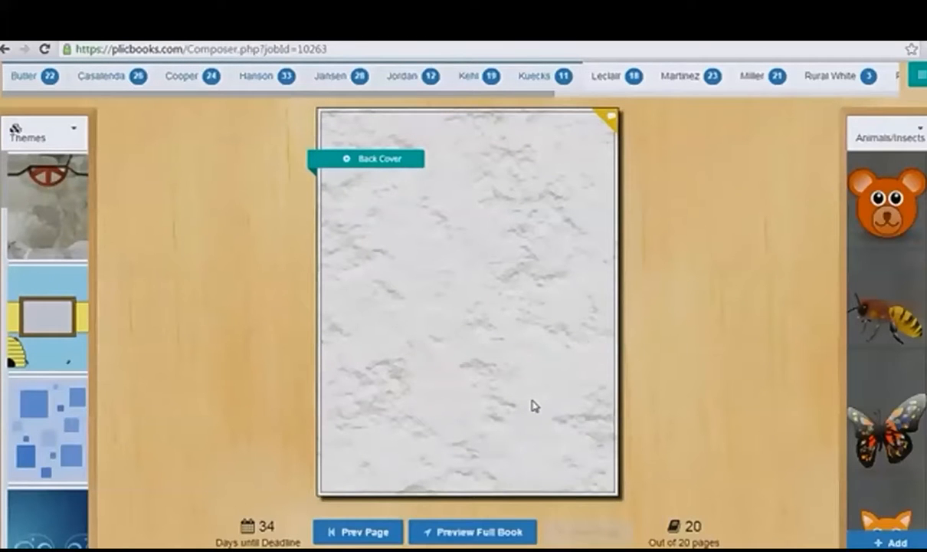
pyautogui.click(497, 531)
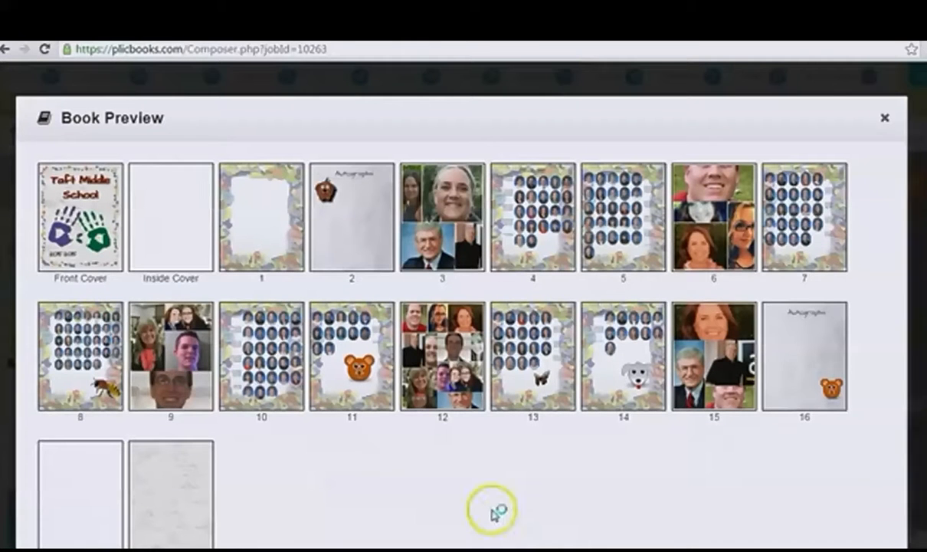
pyautogui.moveTo(253, 359); pyautogui.dragTo(457, 406)
pyautogui.scroll(-2, 458, 407)
pyautogui.click(452, 373)
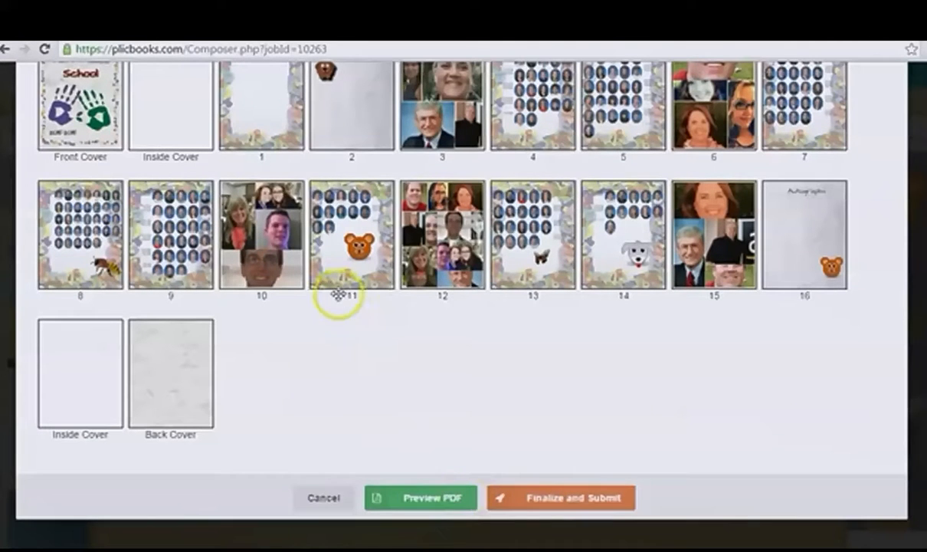
pyautogui.moveTo(337, 225)
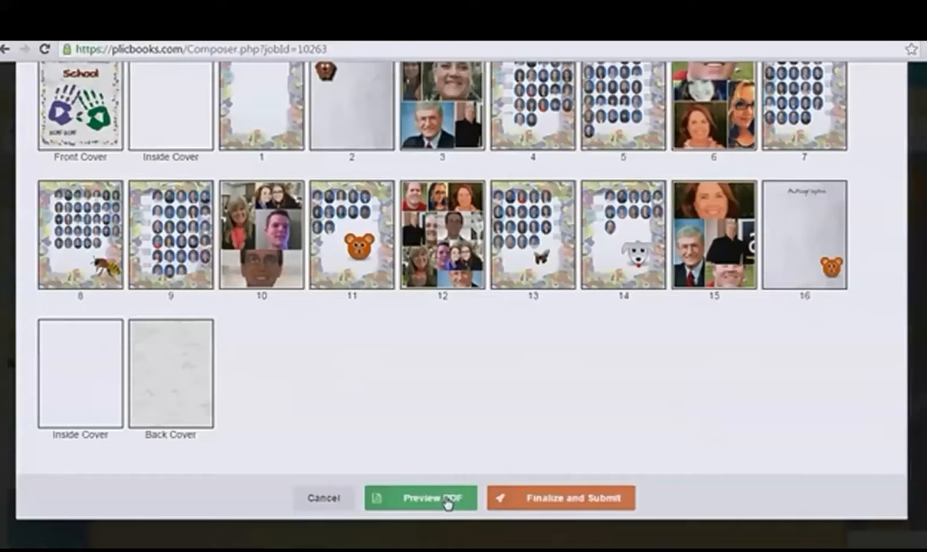
pyautogui.click(508, 502)
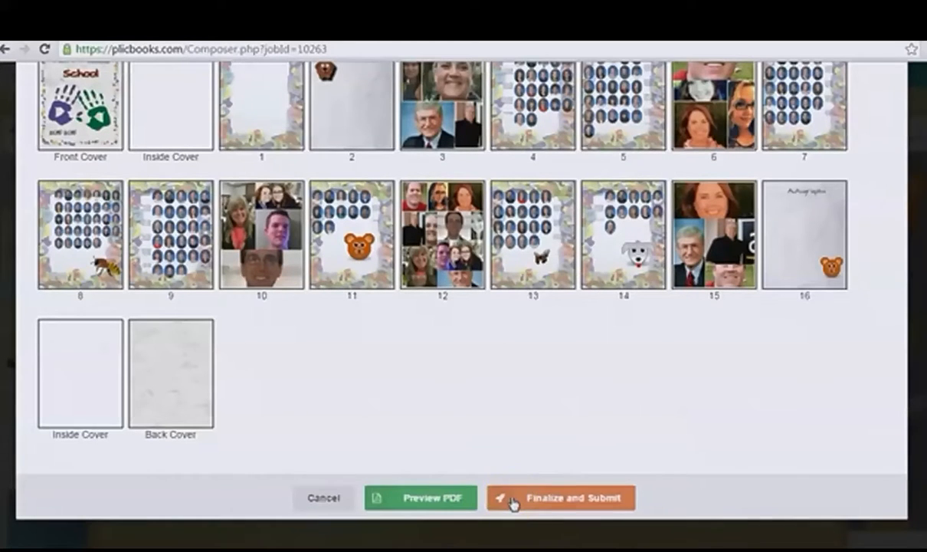